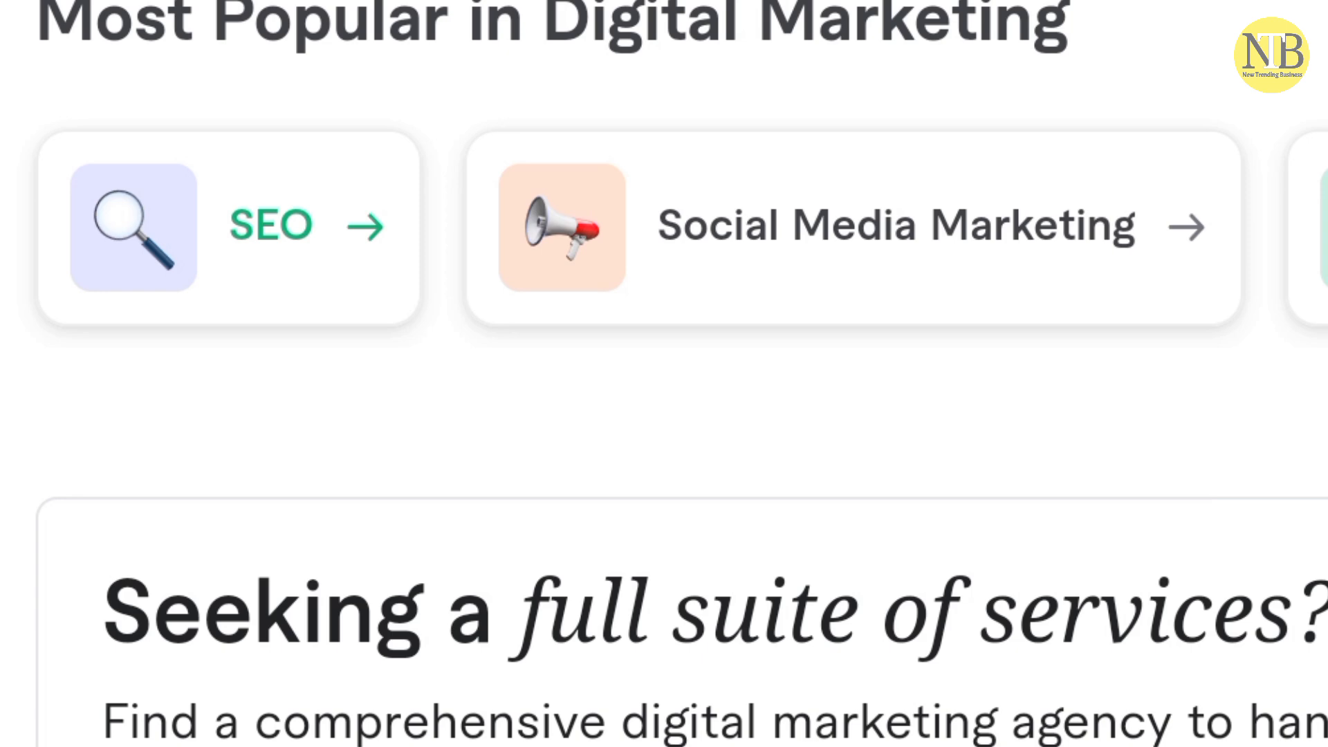
Scroll down the Google results and open the Fiverr marketplace homepage
scroll(664, 374, down, 3)
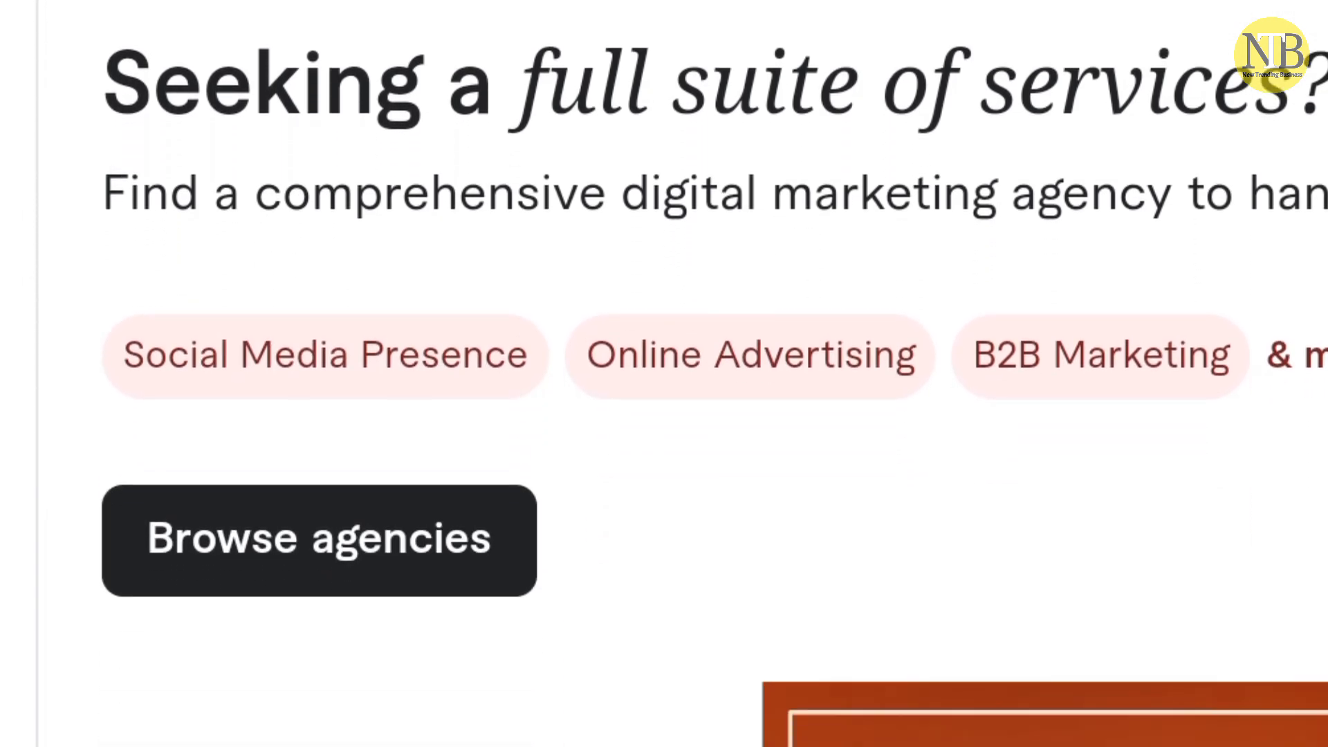
scroll(664, 373, down, 3)
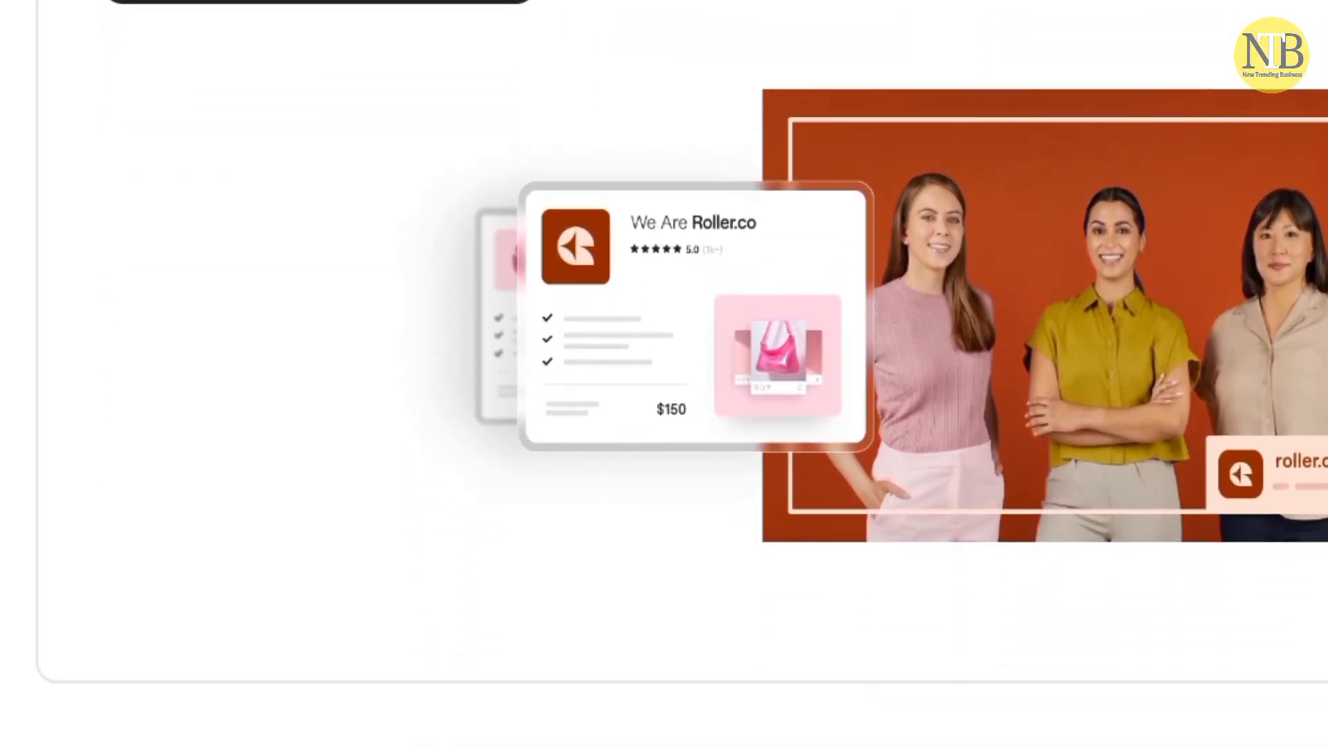
scroll(664, 373, down, 5)
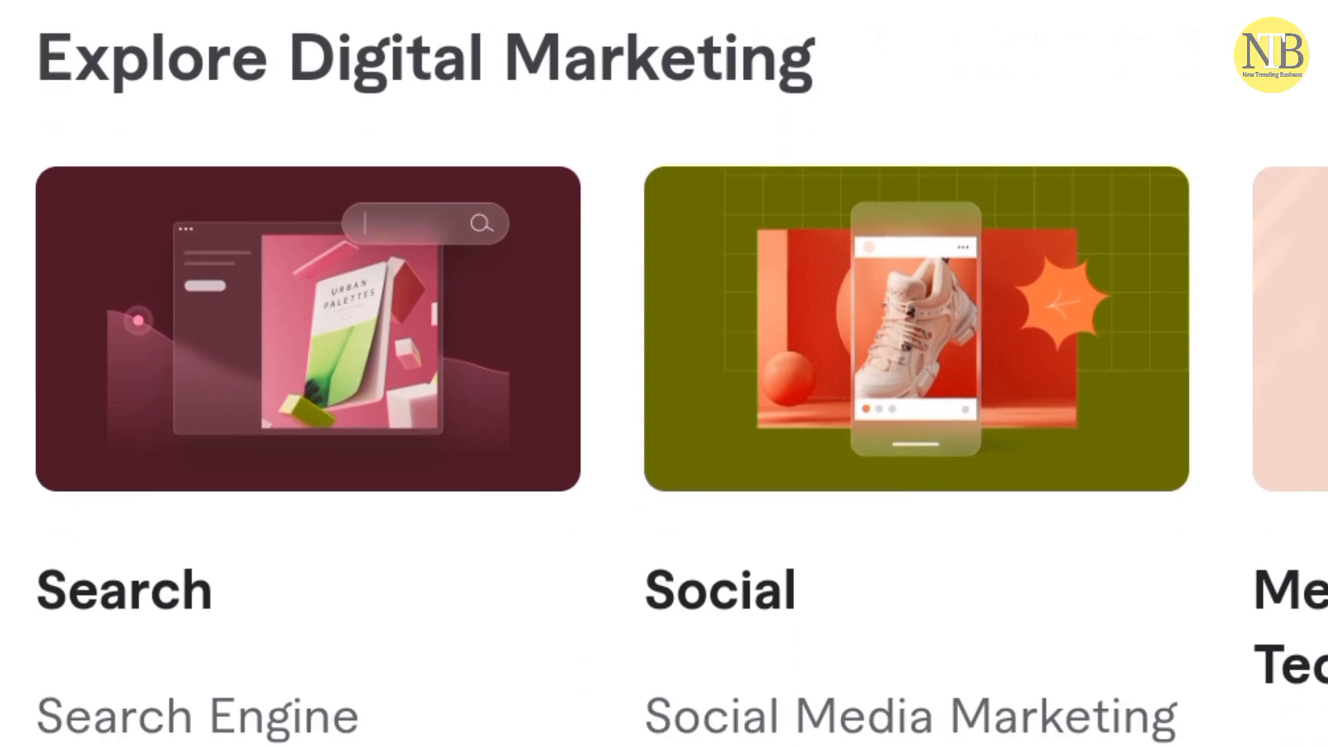
scroll(664, 374, down, 2)
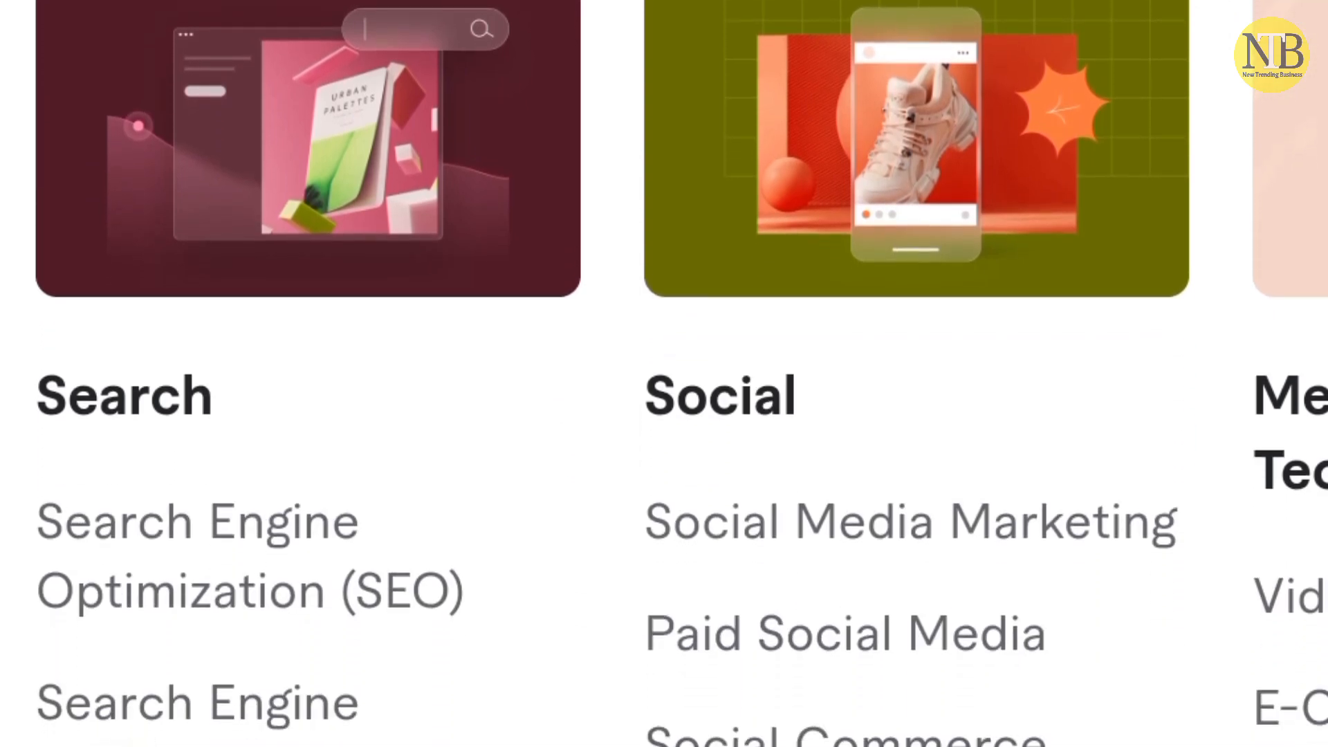
scroll(665, 374, down, 3)
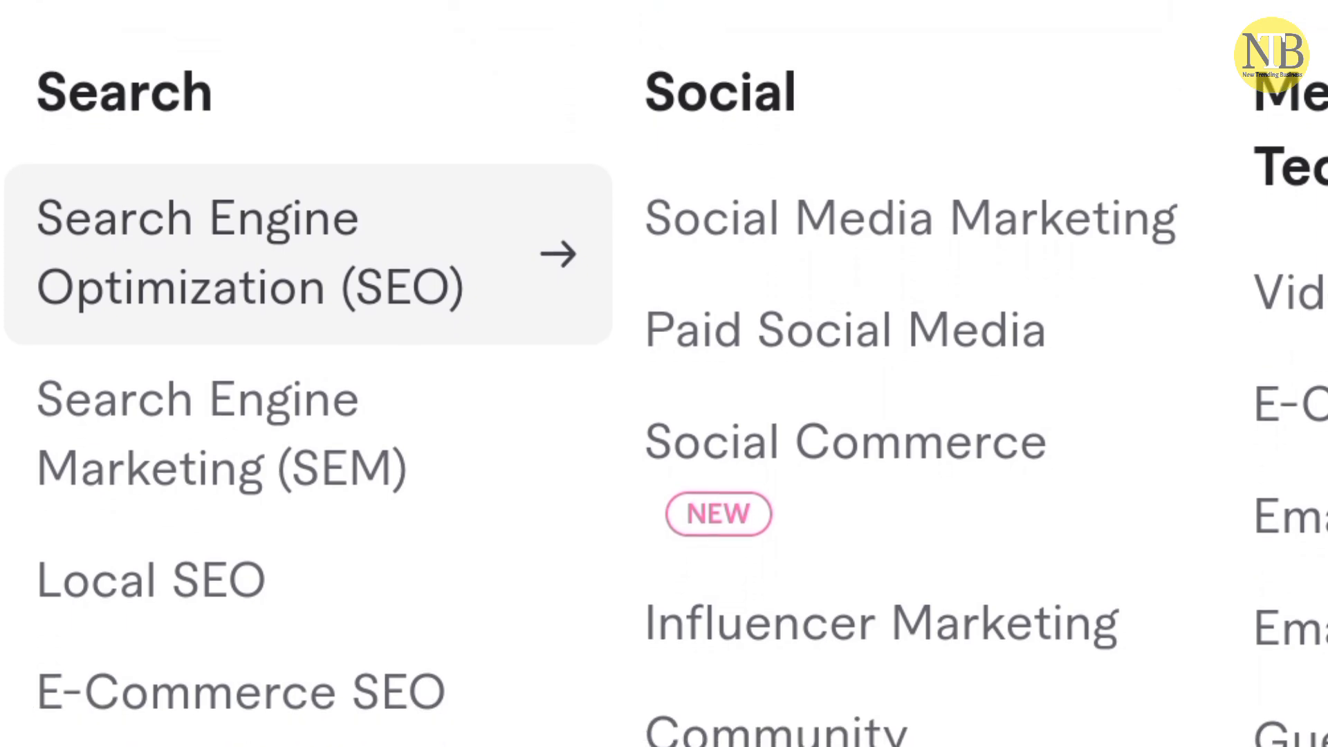
scroll(664, 373, down, 2)
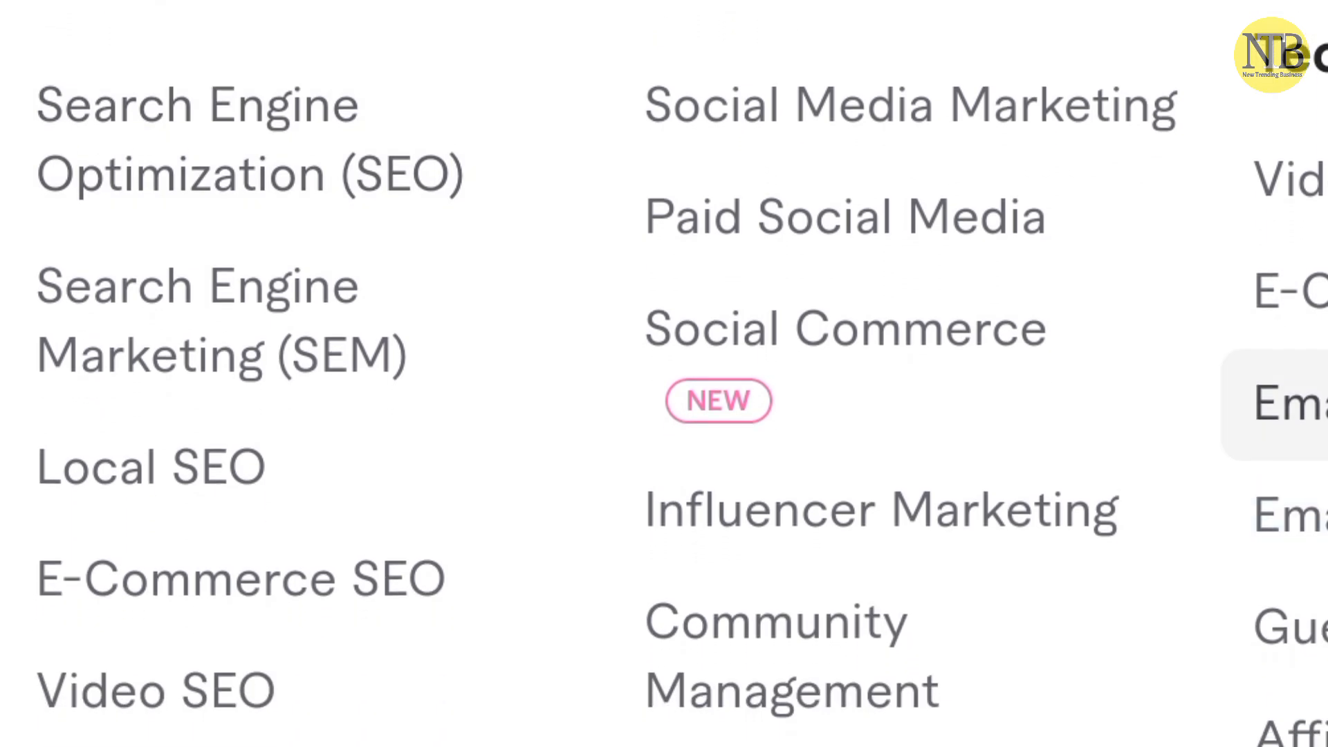
scroll(664, 373, down, 2)
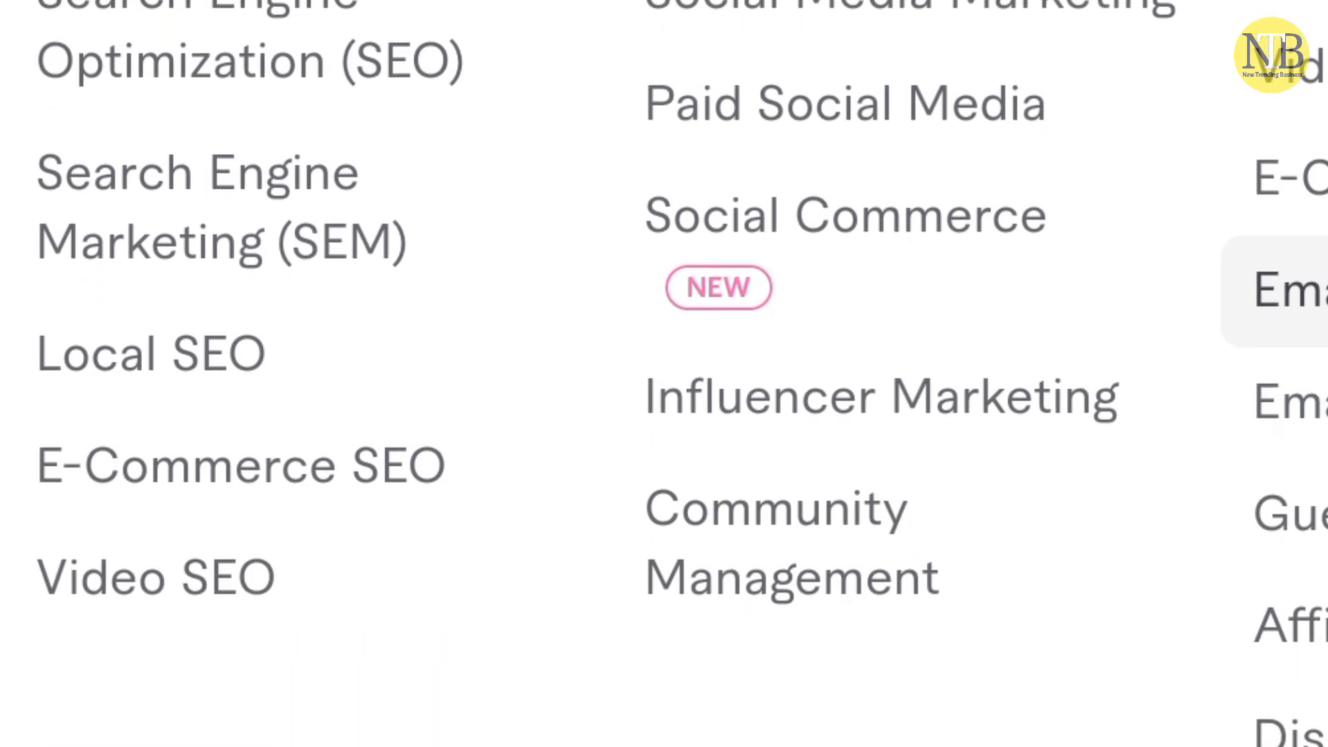
scroll(664, 374, down, 3)
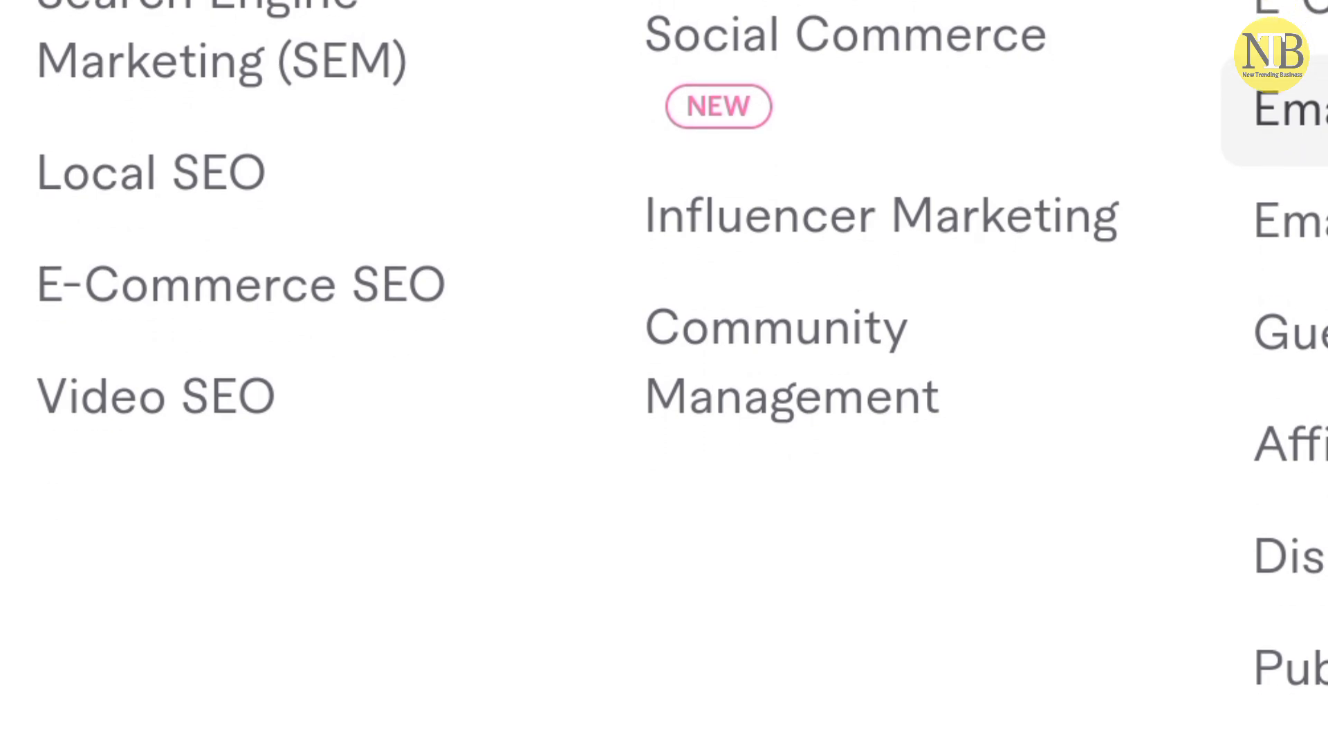
scroll(664, 374, down, 2)
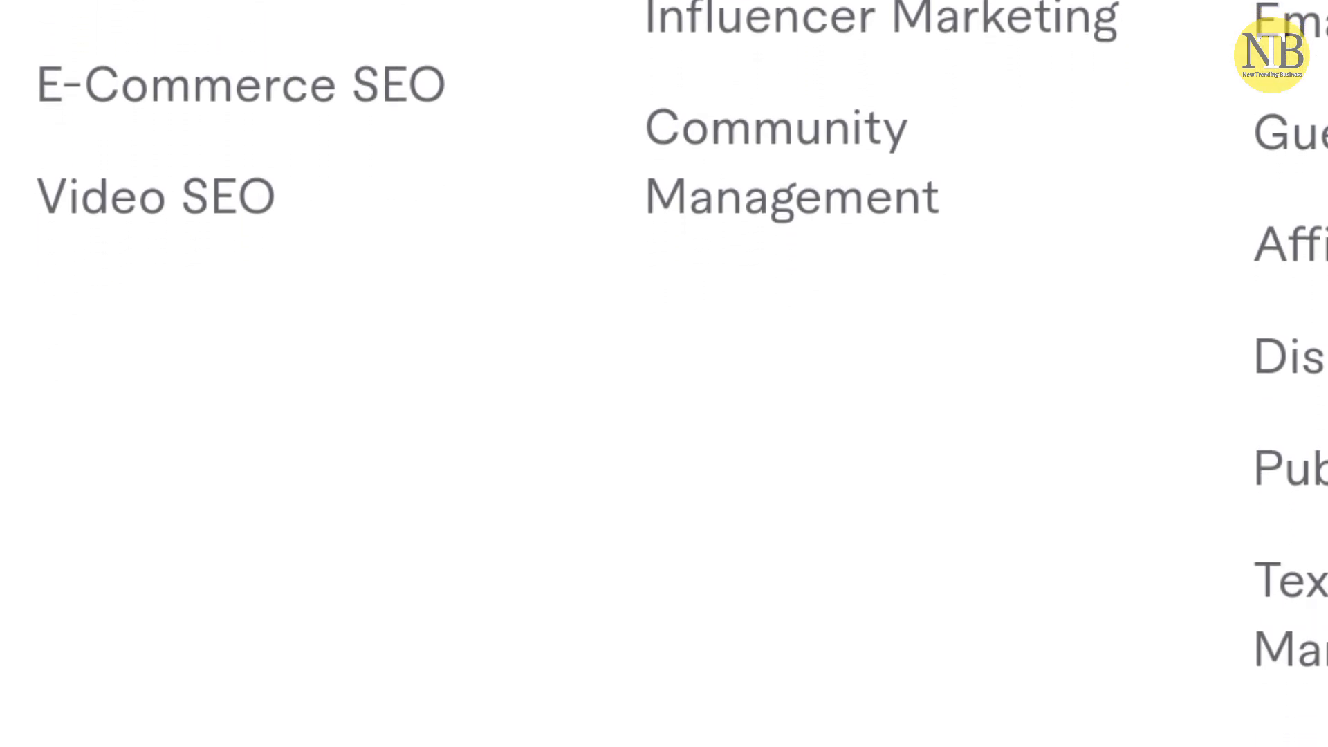
scroll(664, 374, down, 7)
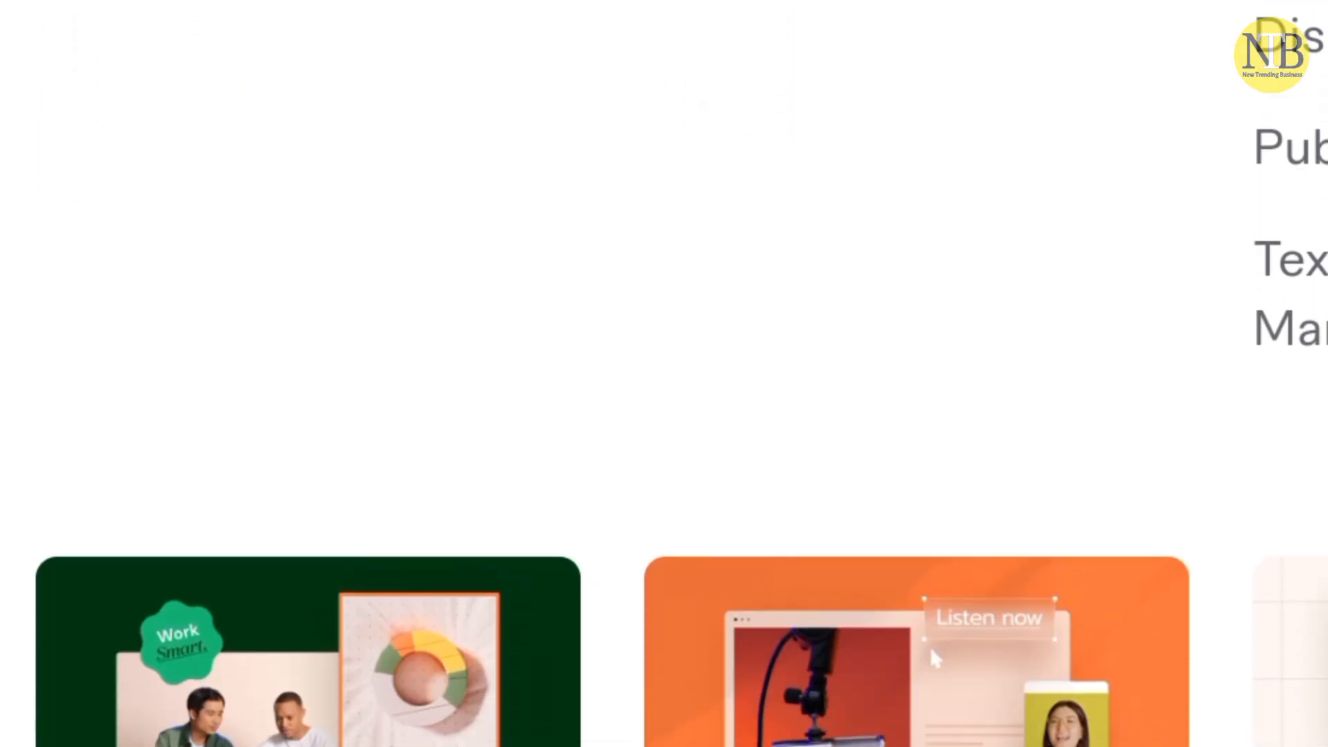
scroll(664, 373, down, 3)
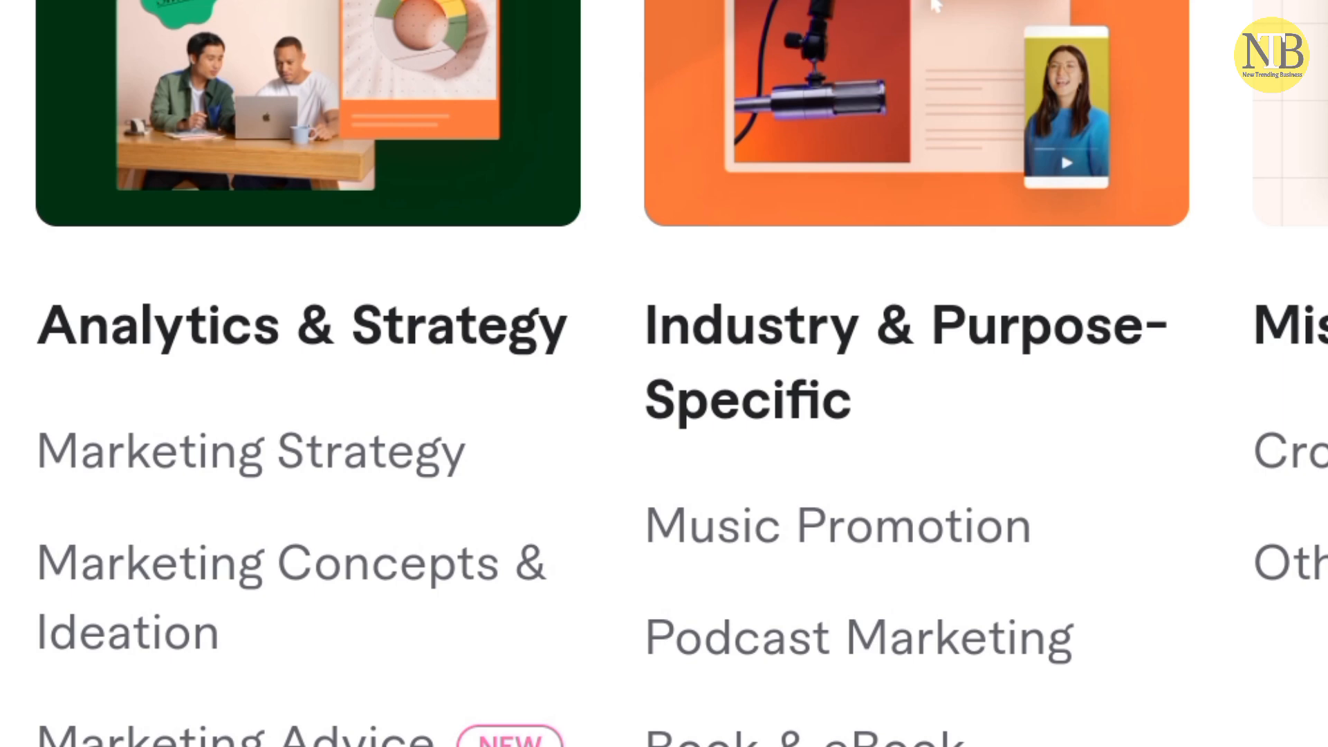
scroll(936, 6, down, 5)
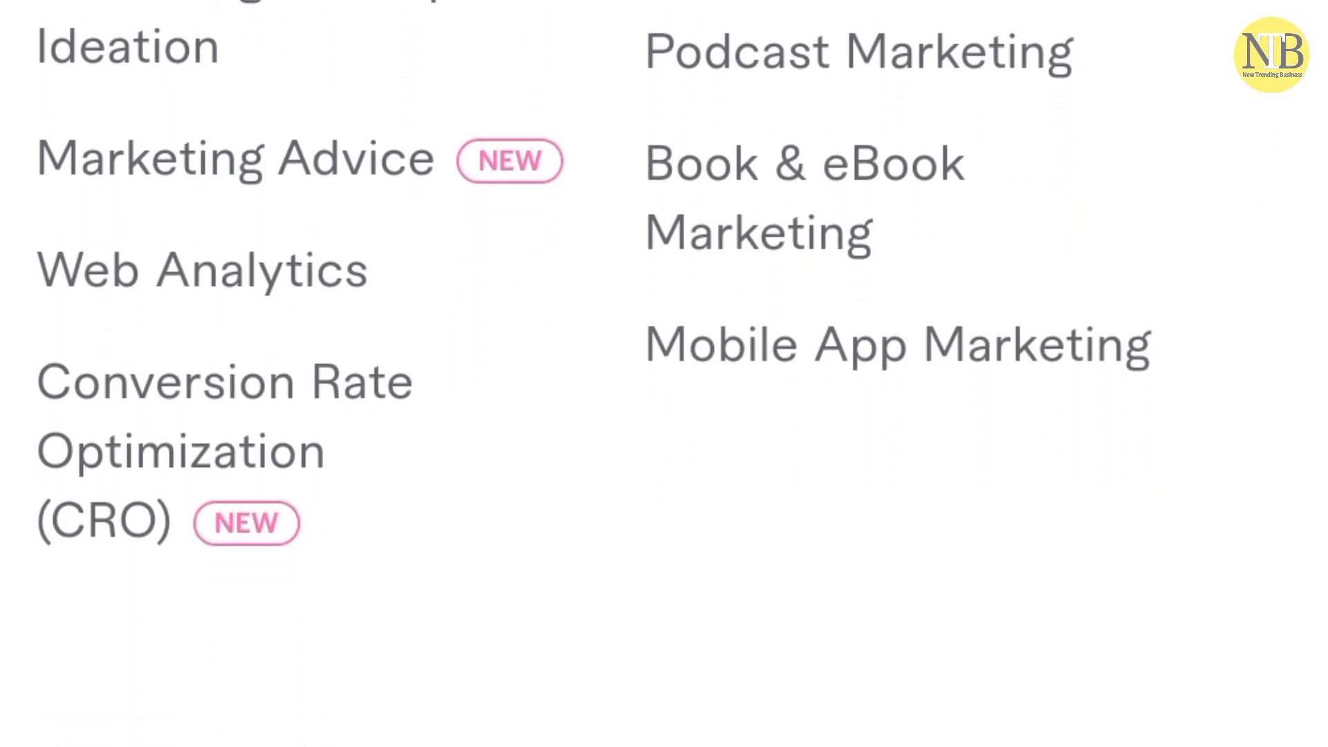
scroll(305, 173, down, 4)
scroll(681, 374, down, 5)
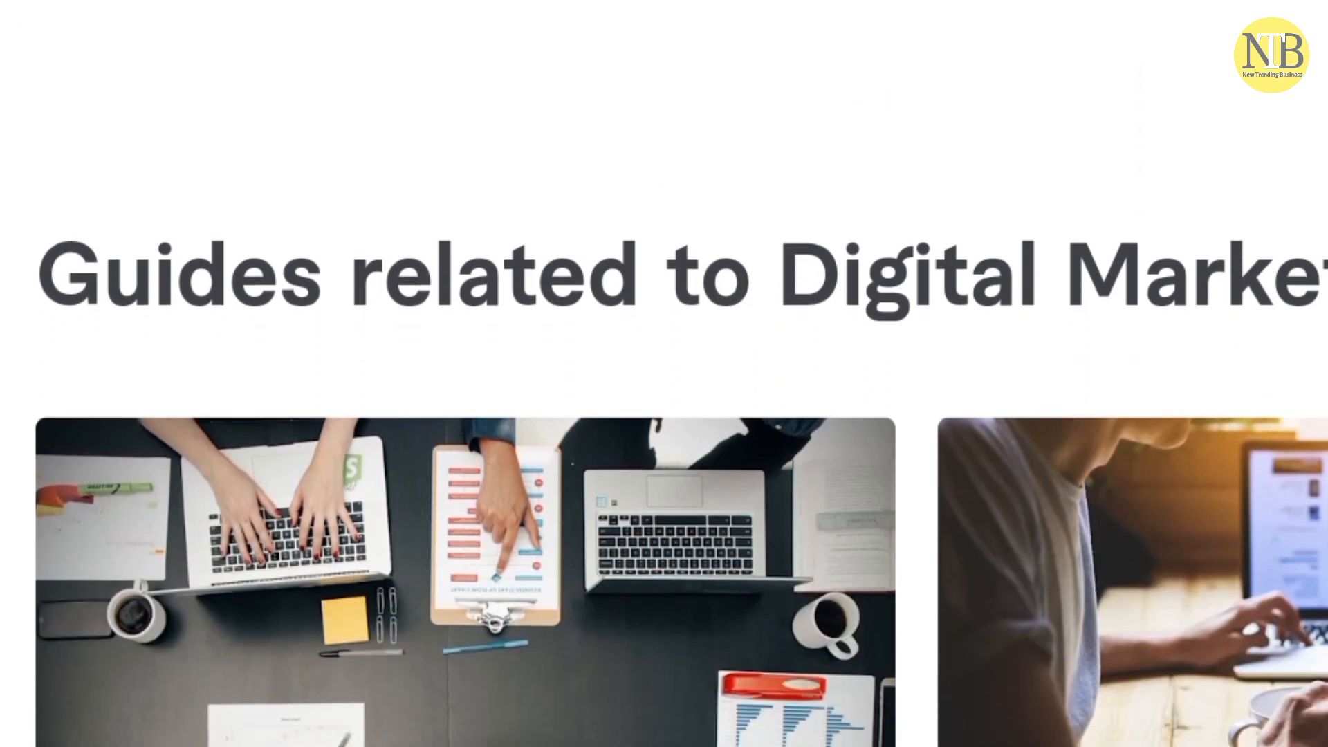
scroll(682, 374, down, 1)
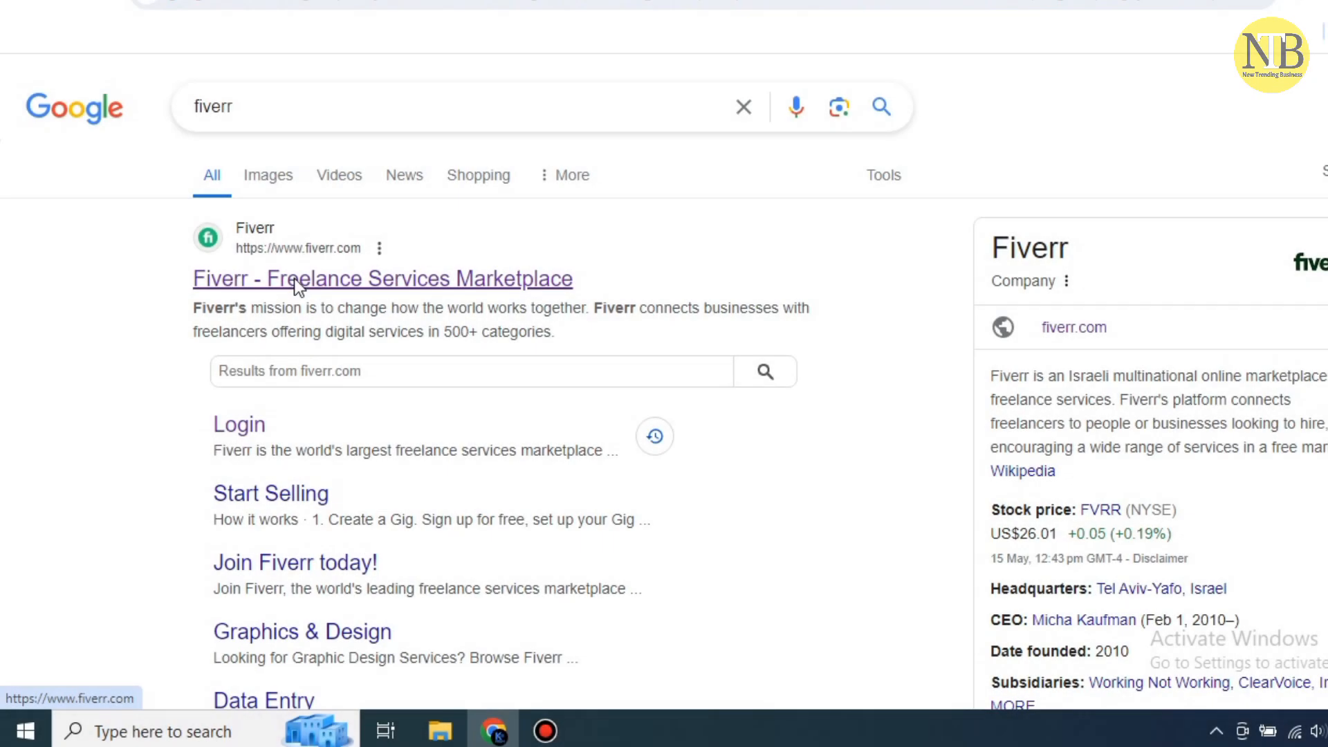
click(293, 278)
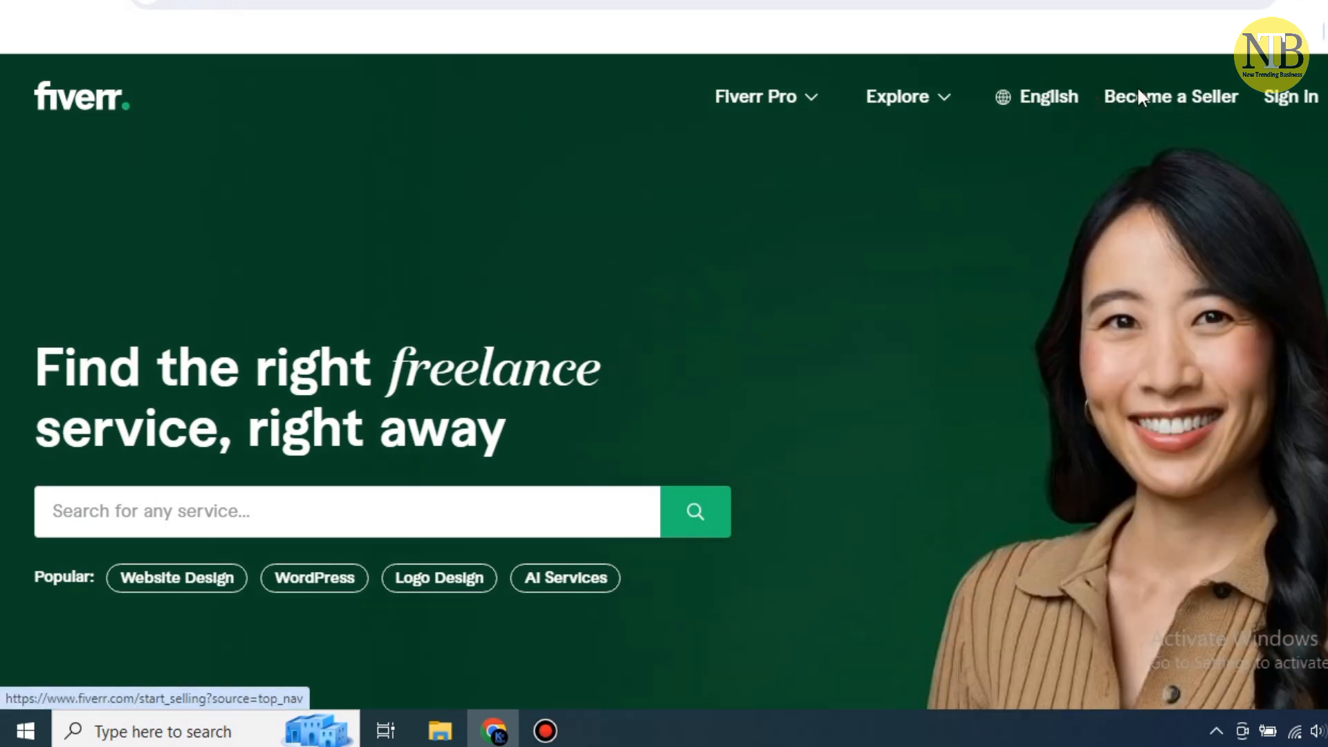
Go to the Become a Seller page and start the seller sign-up
drag(1105, 96, 1242, 85)
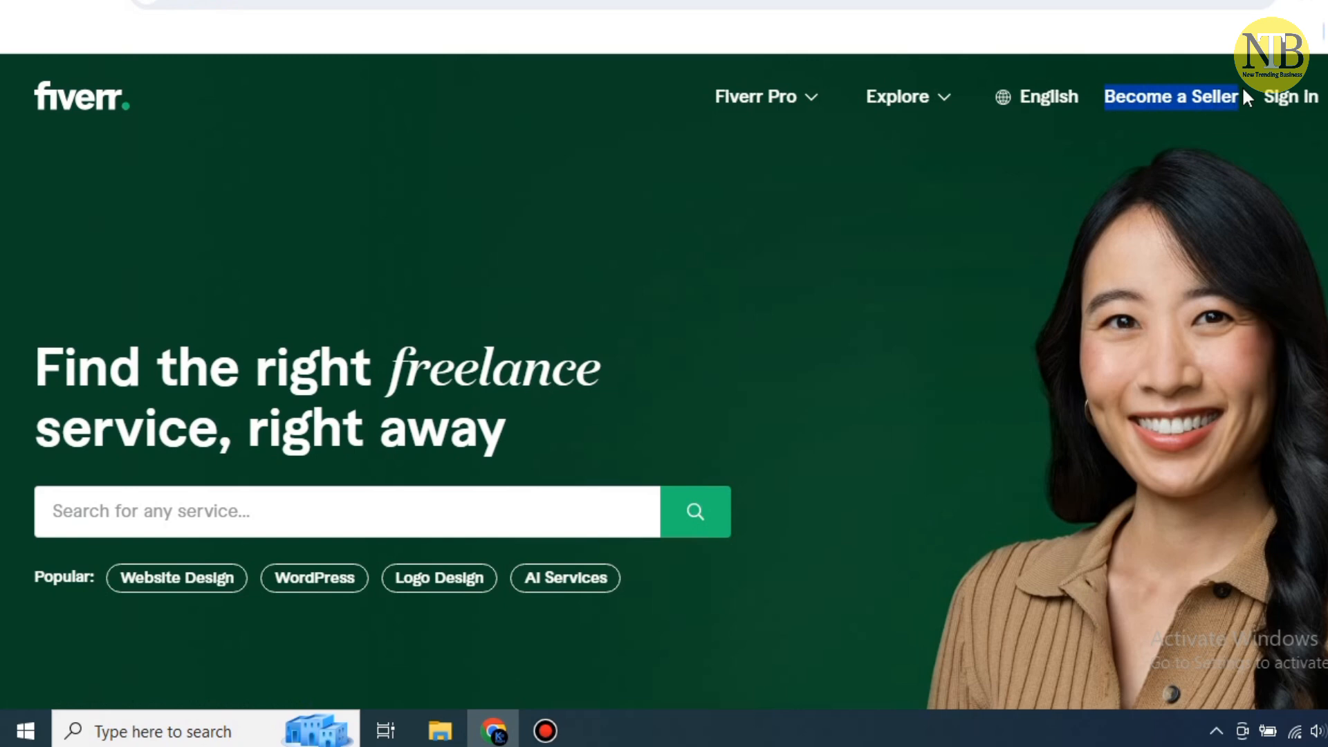
click(1189, 97)
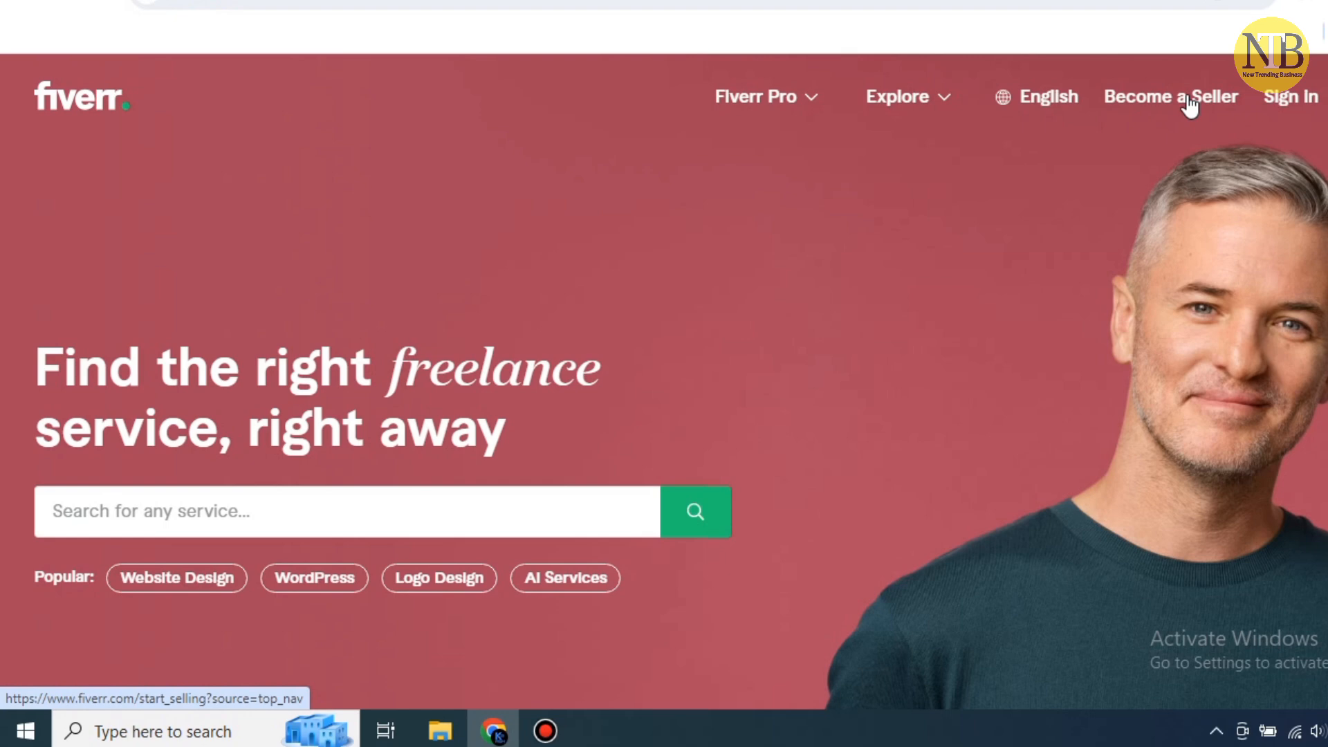
click(1188, 99)
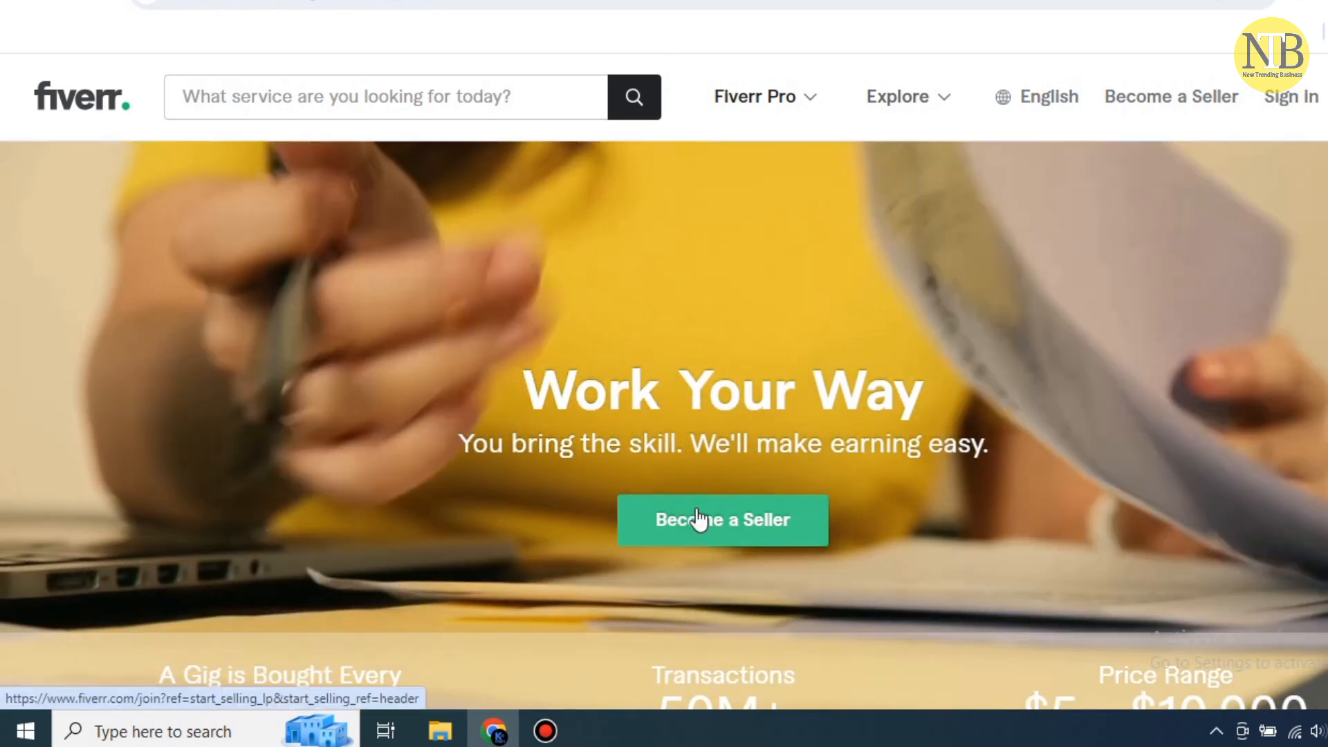
click(698, 520)
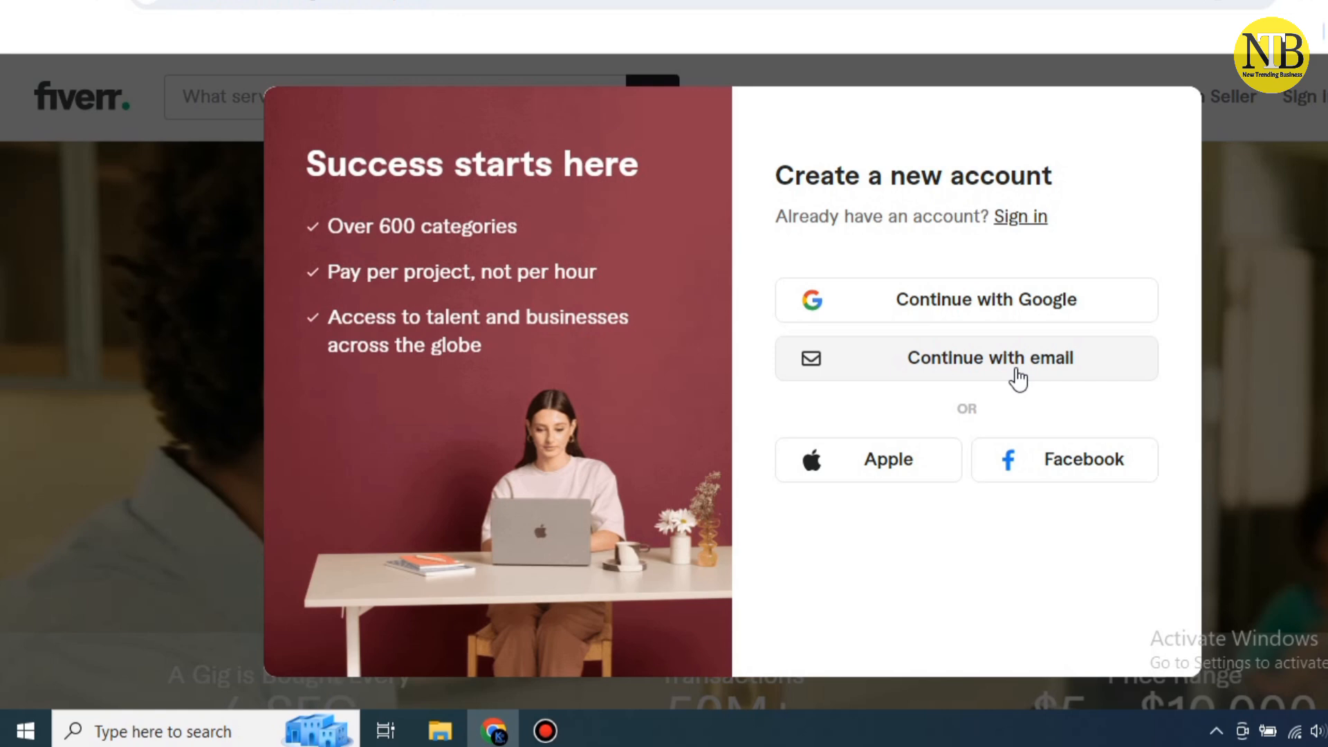
Choose email sign-in, enter the account email and password, and submit them
click(1018, 378)
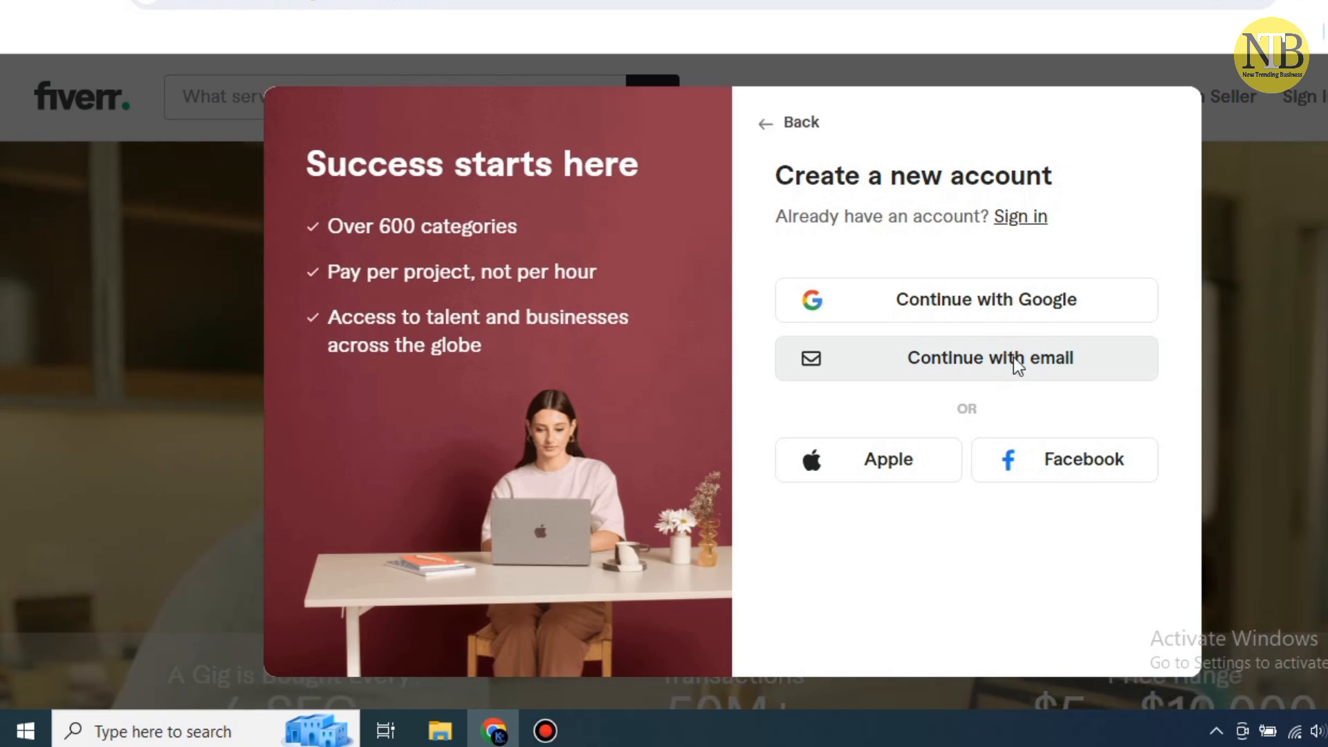
click(925, 289)
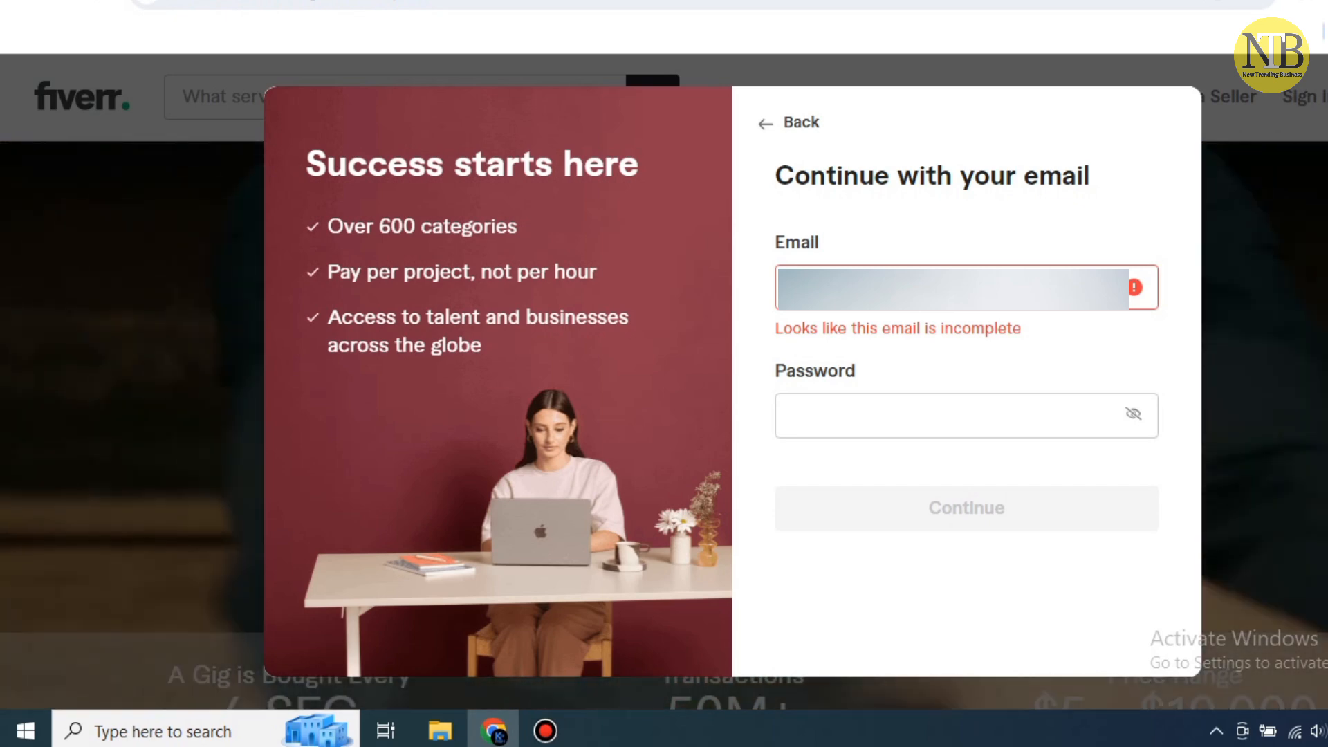
text(@)
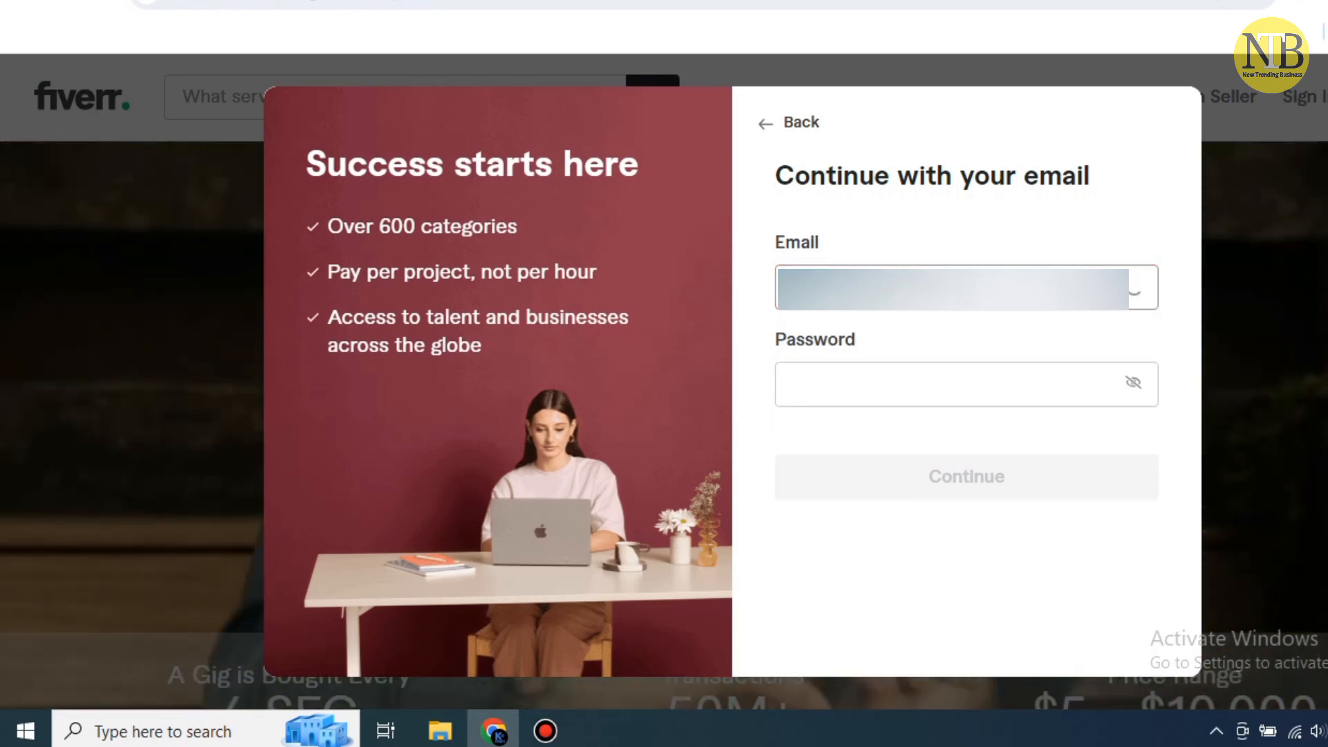
key(Tab)
text(••••)
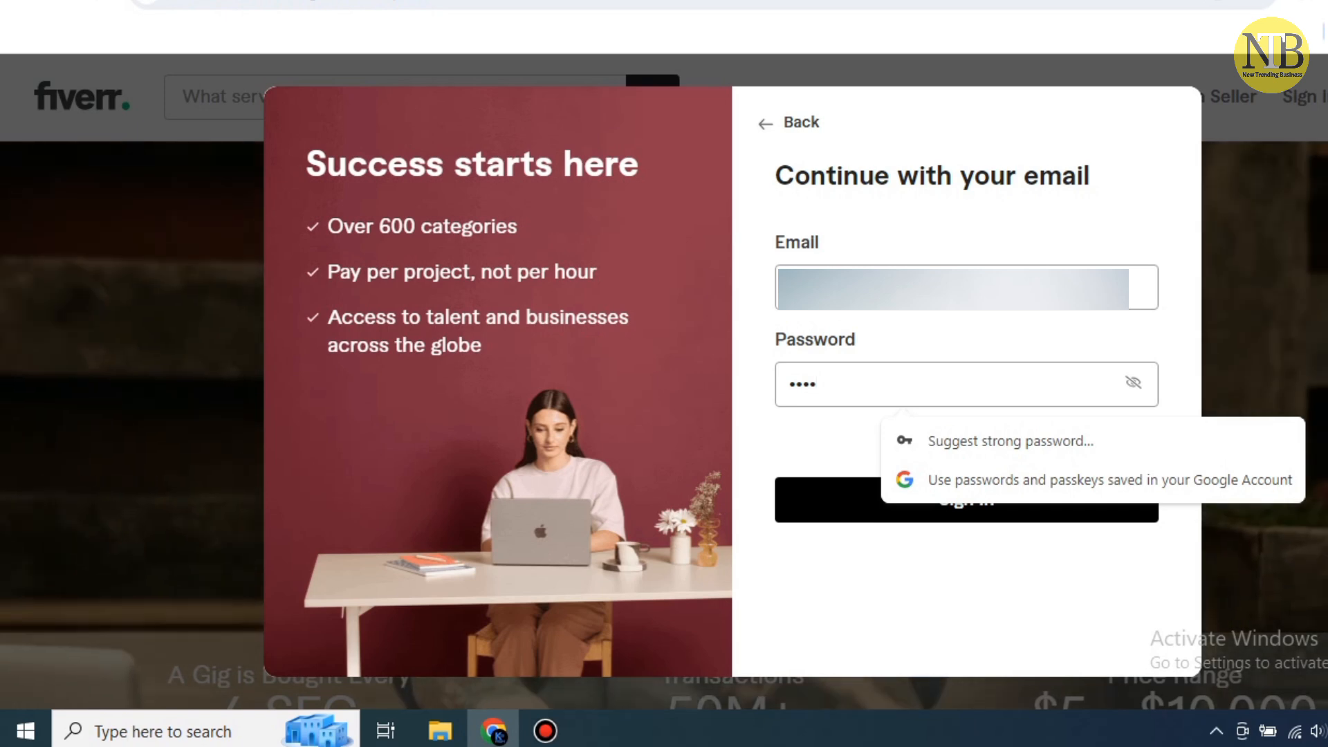
key(BackSpace)
key(BackSpace)
key(BackSpace)
key(BackSpace)
text(••••••••••)
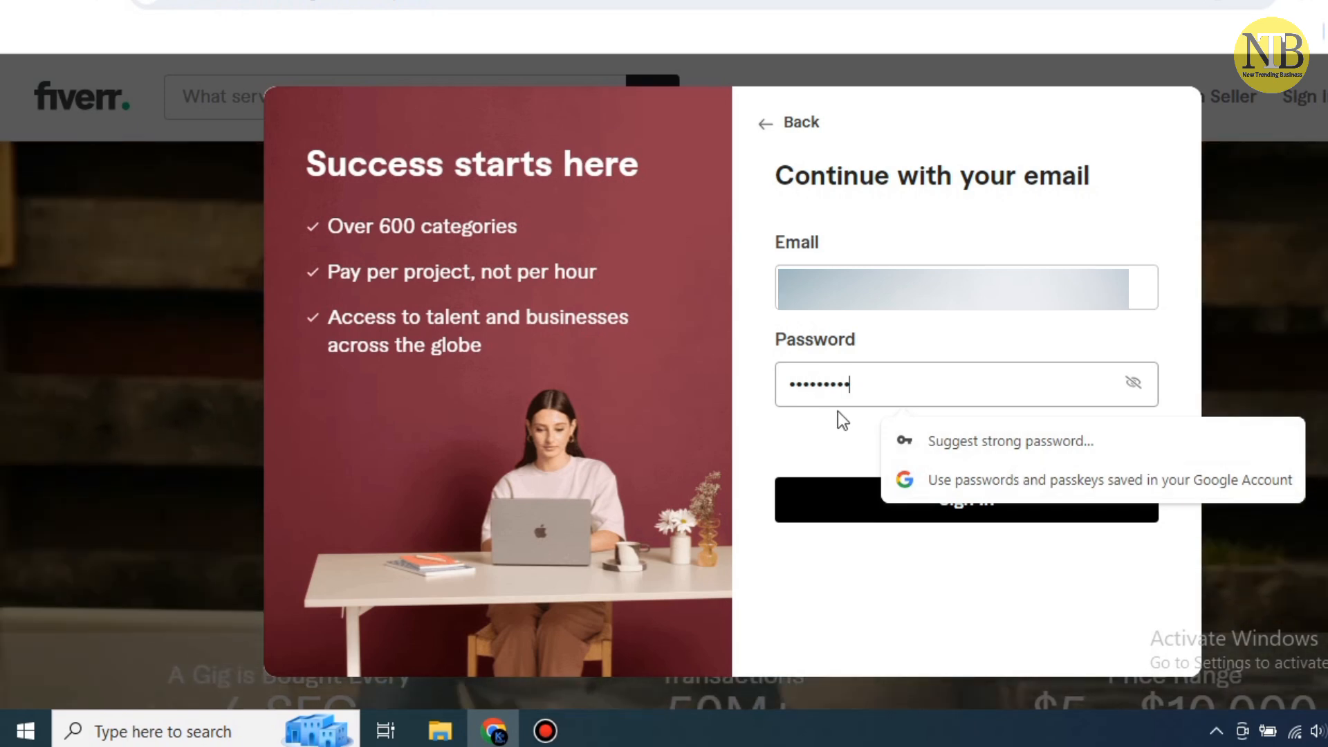
click(836, 499)
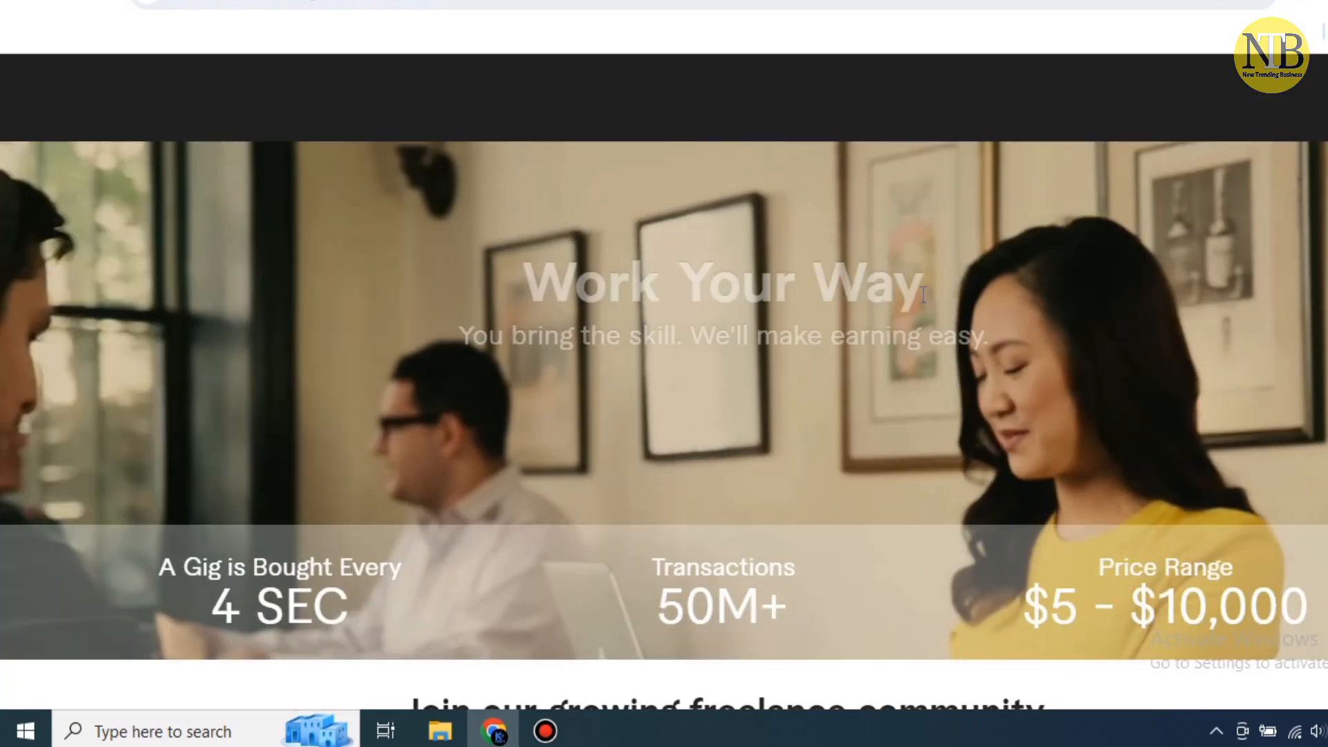
Get past the 'Ready to start selling' intro to the profile tips page
scroll(920, 304, down, 8)
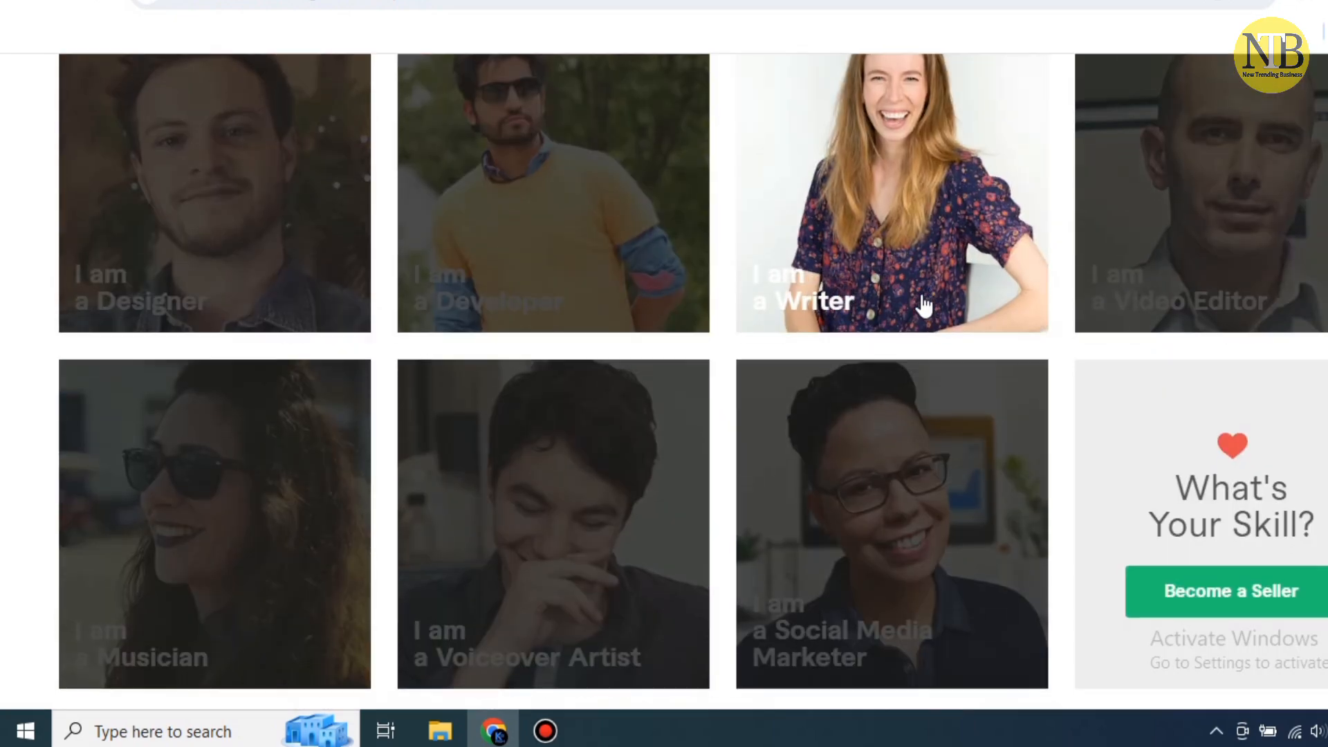
scroll(922, 295, down, 3)
scroll(1191, 173, down, 3)
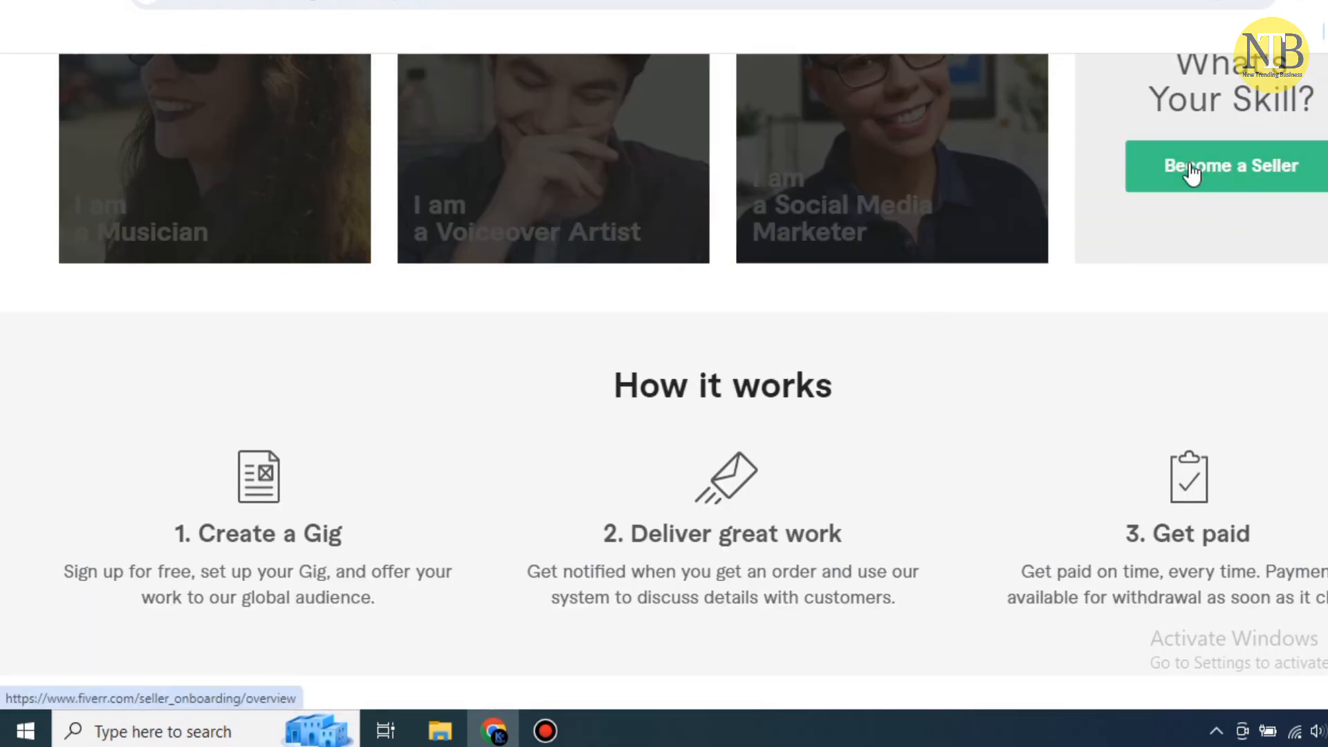
scroll(628, 385, down, 2)
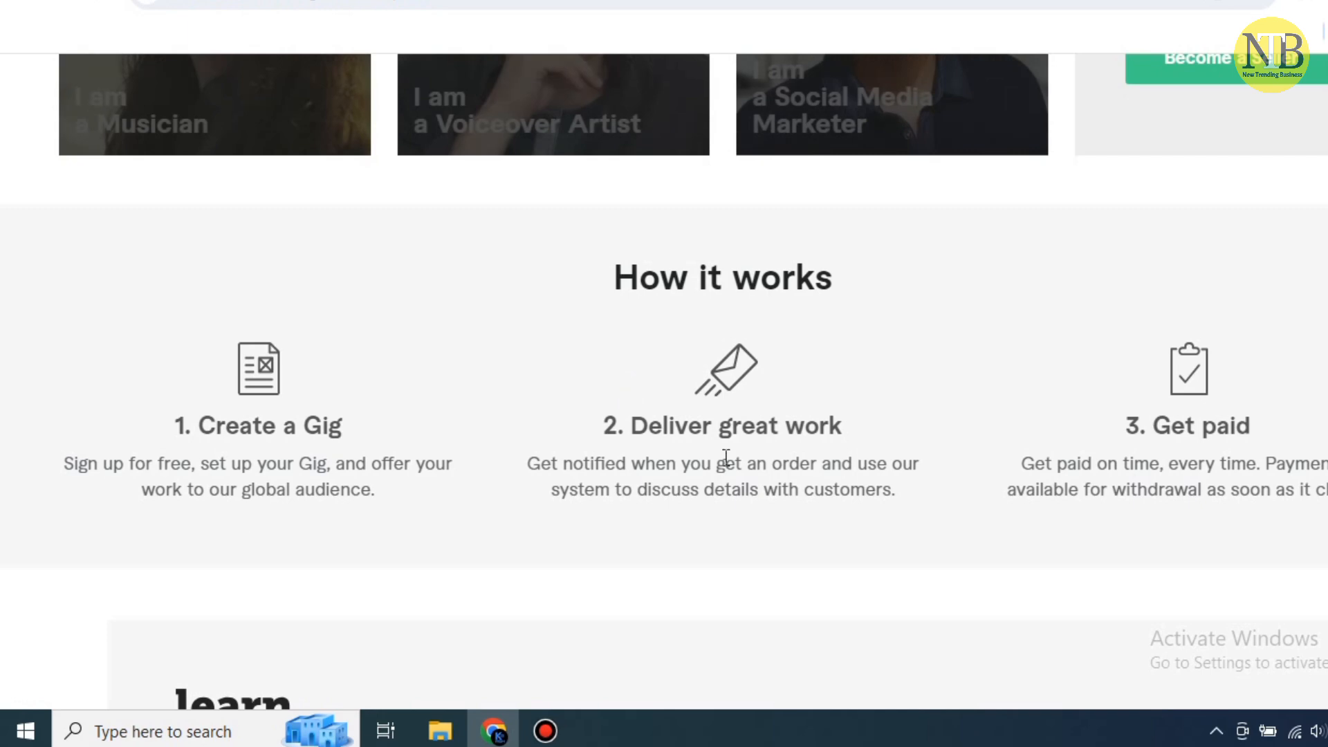
scroll(1207, 418, down, 8)
scroll(1218, 387, up, 12)
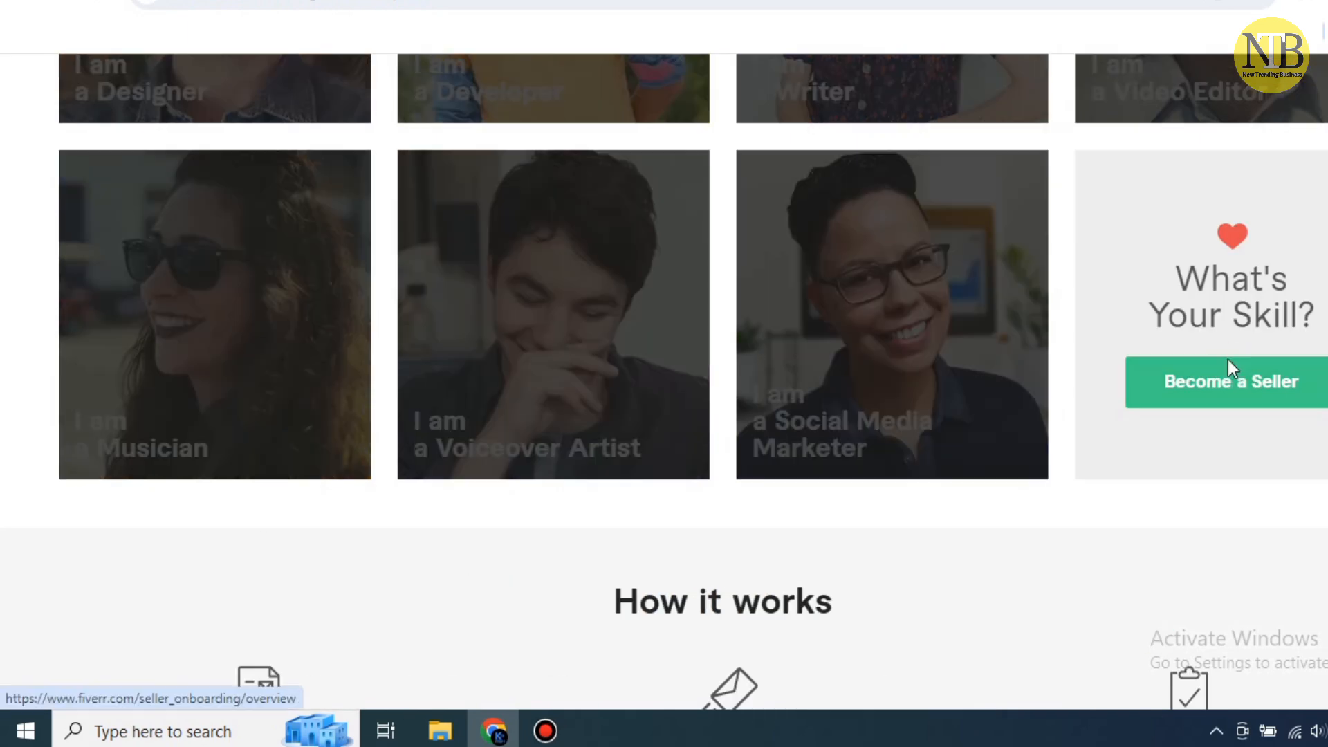
click(1231, 377)
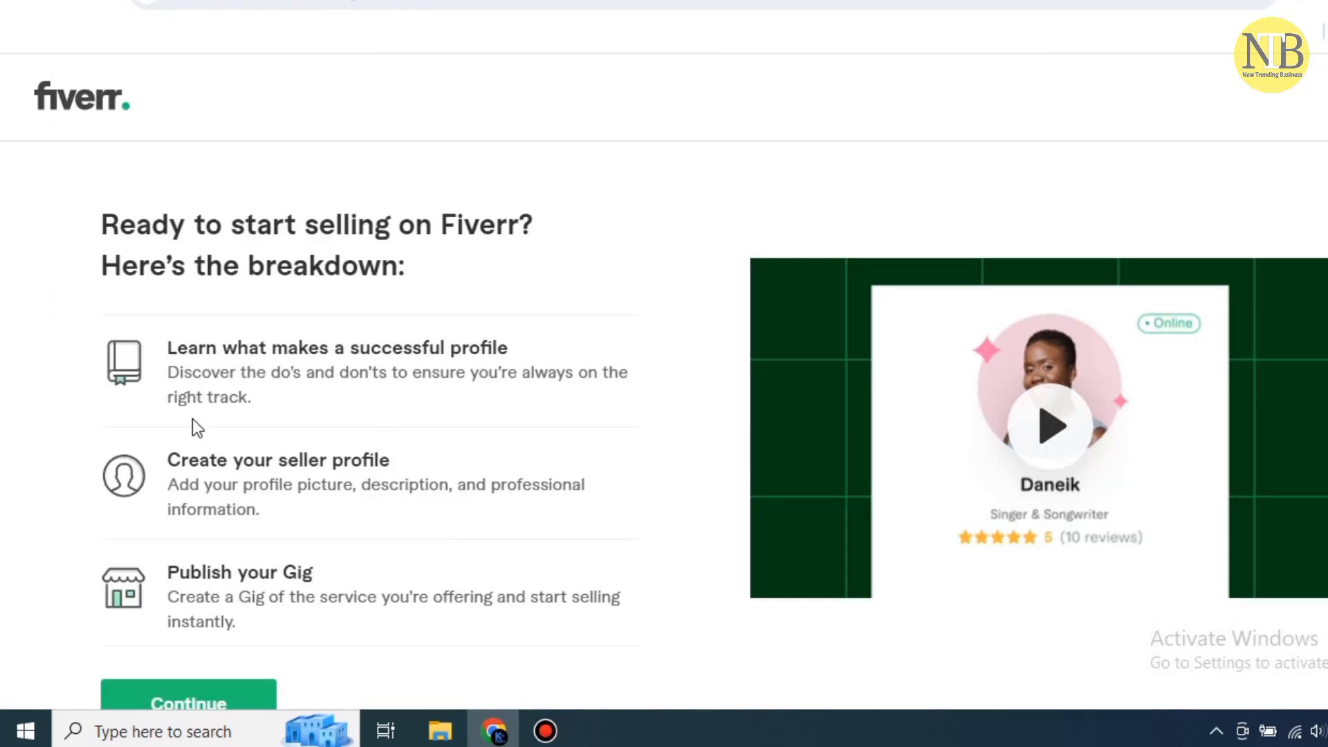
click(211, 695)
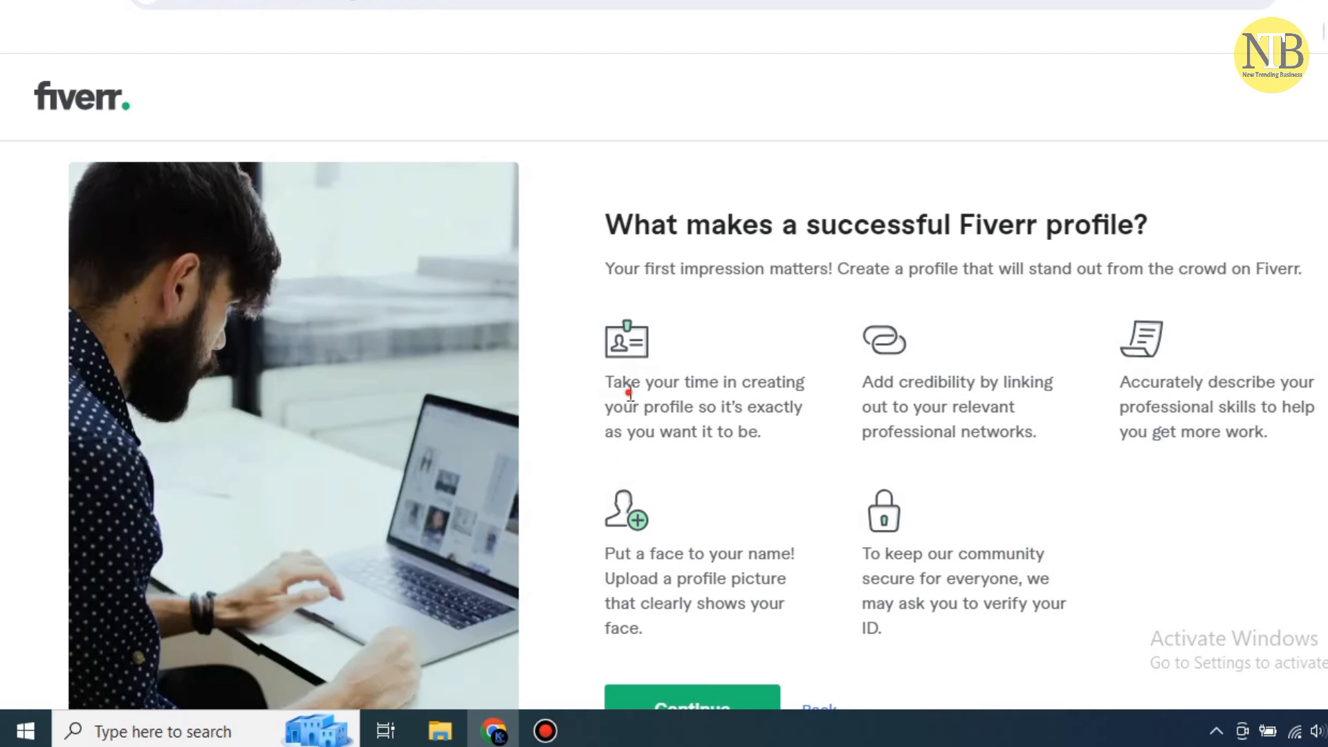
Read the profile tips and continue to the things-to-avoid guidelines
drag(606, 382, 778, 423)
click(777, 433)
scroll(748, 703, down, 1)
click(761, 719)
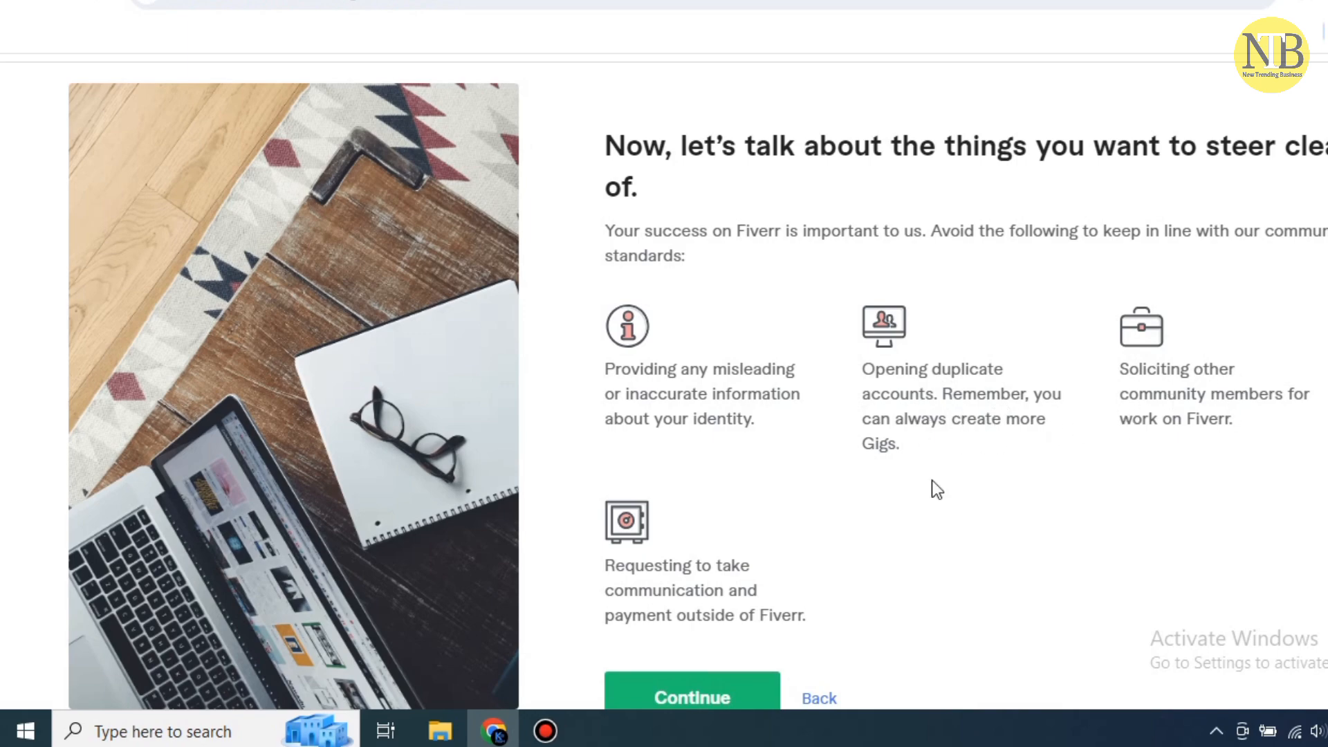
scroll(704, 487, down, 1)
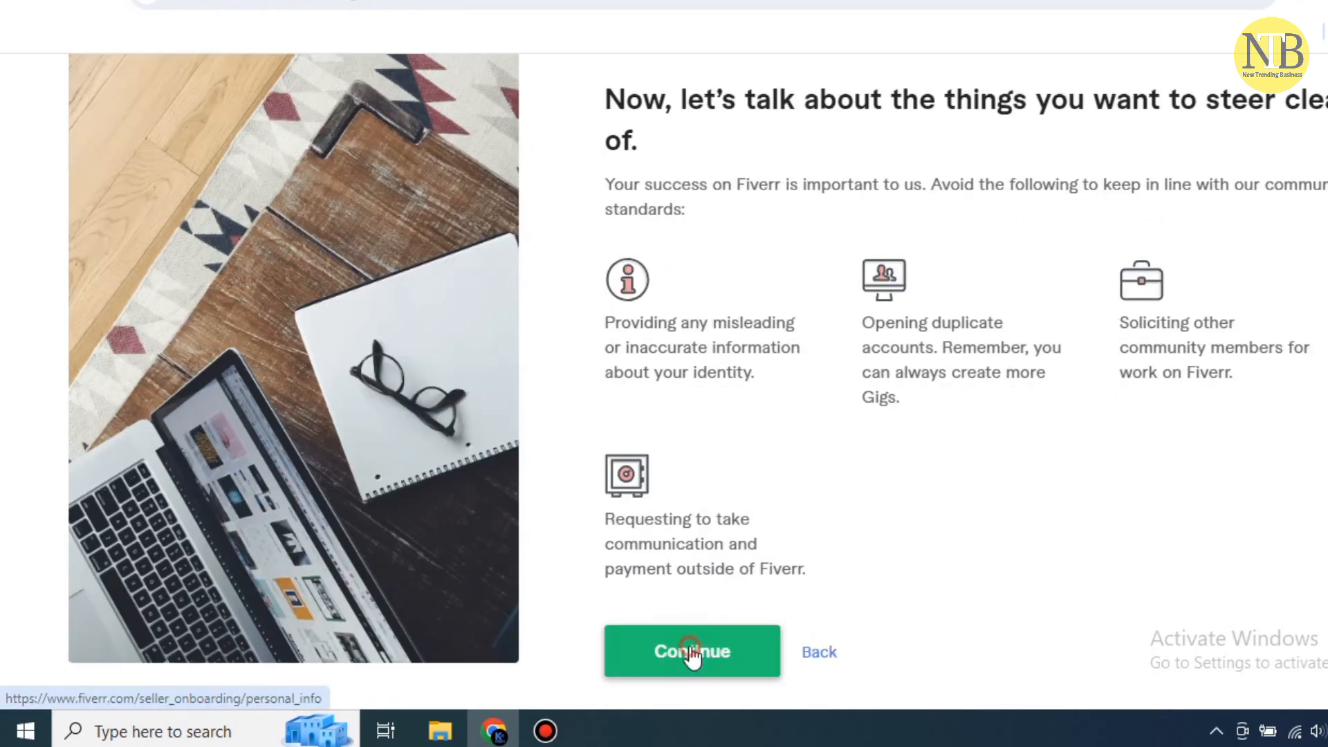
On the Personal Info step, replace the first and last name with the seller's name
click(761, 630)
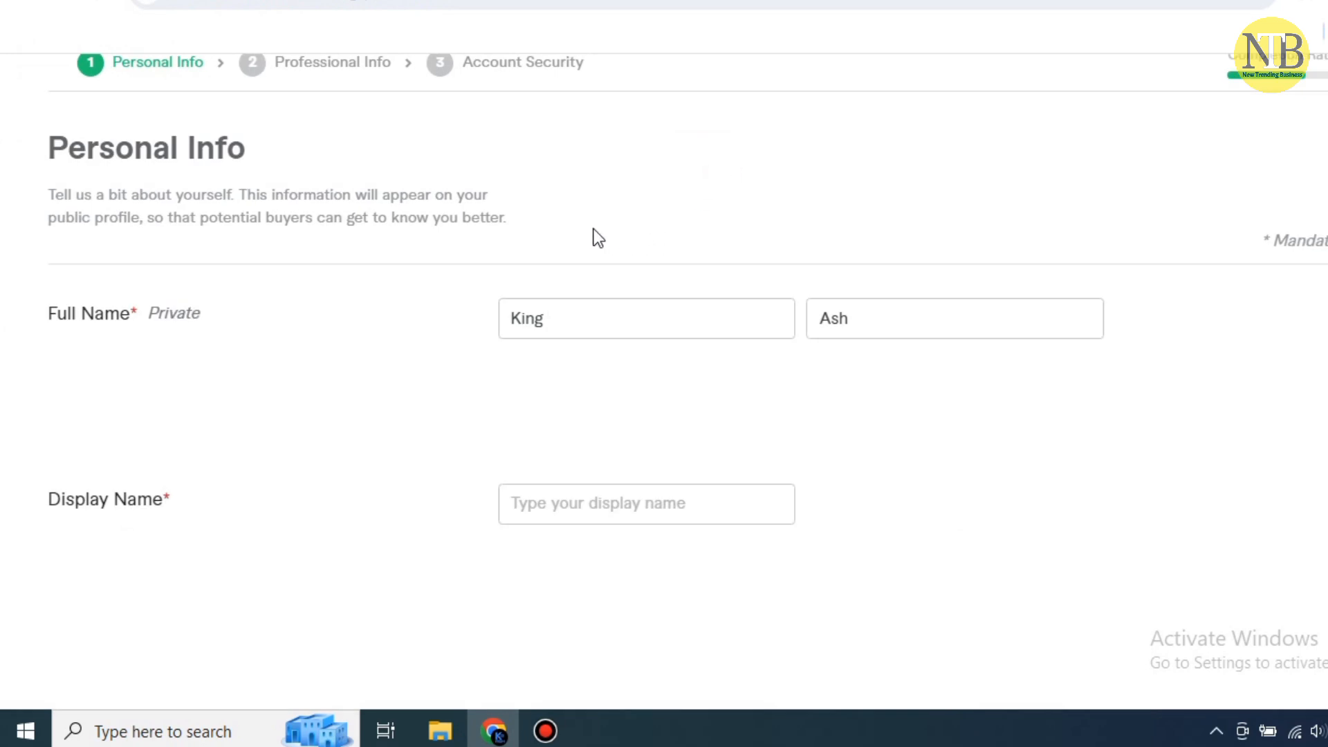
scroll(593, 230, up, 2)
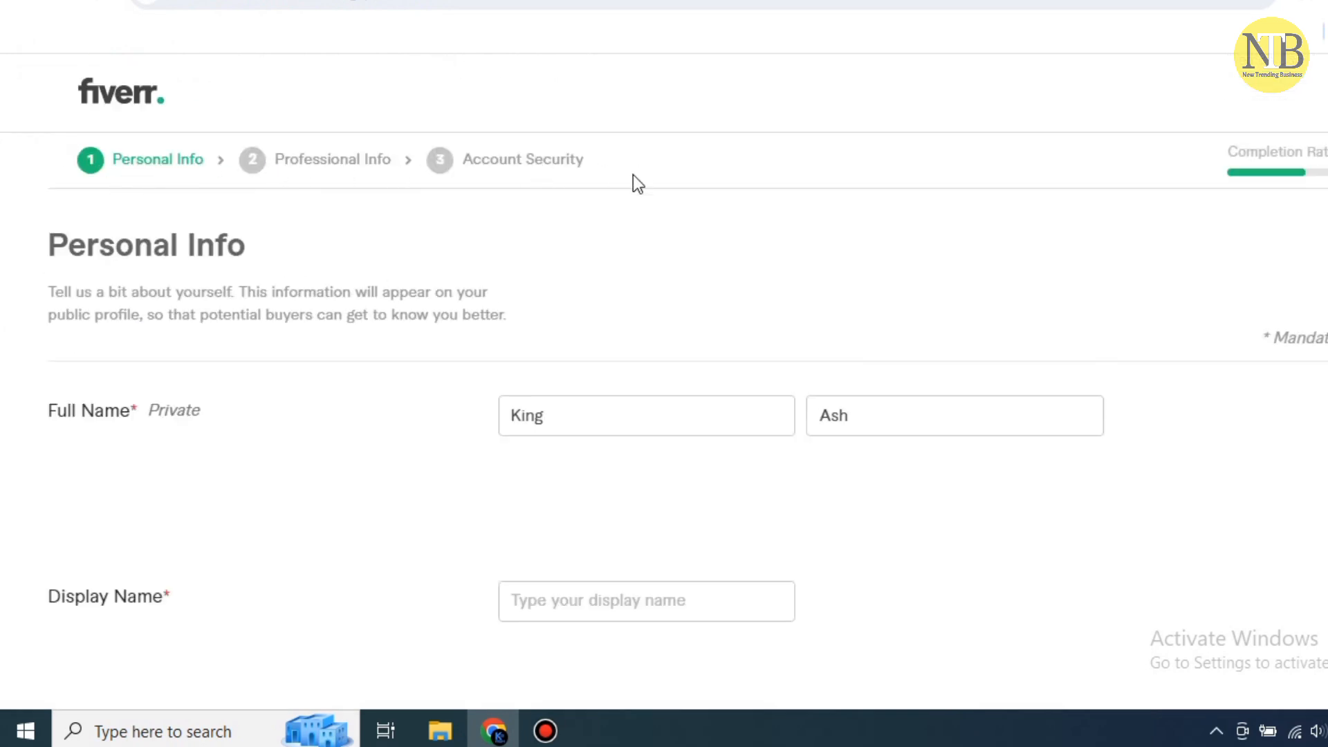
click(667, 409)
key(BackSpace)
key(BackSpace)
key(BackSpace)
key(BackSpace)
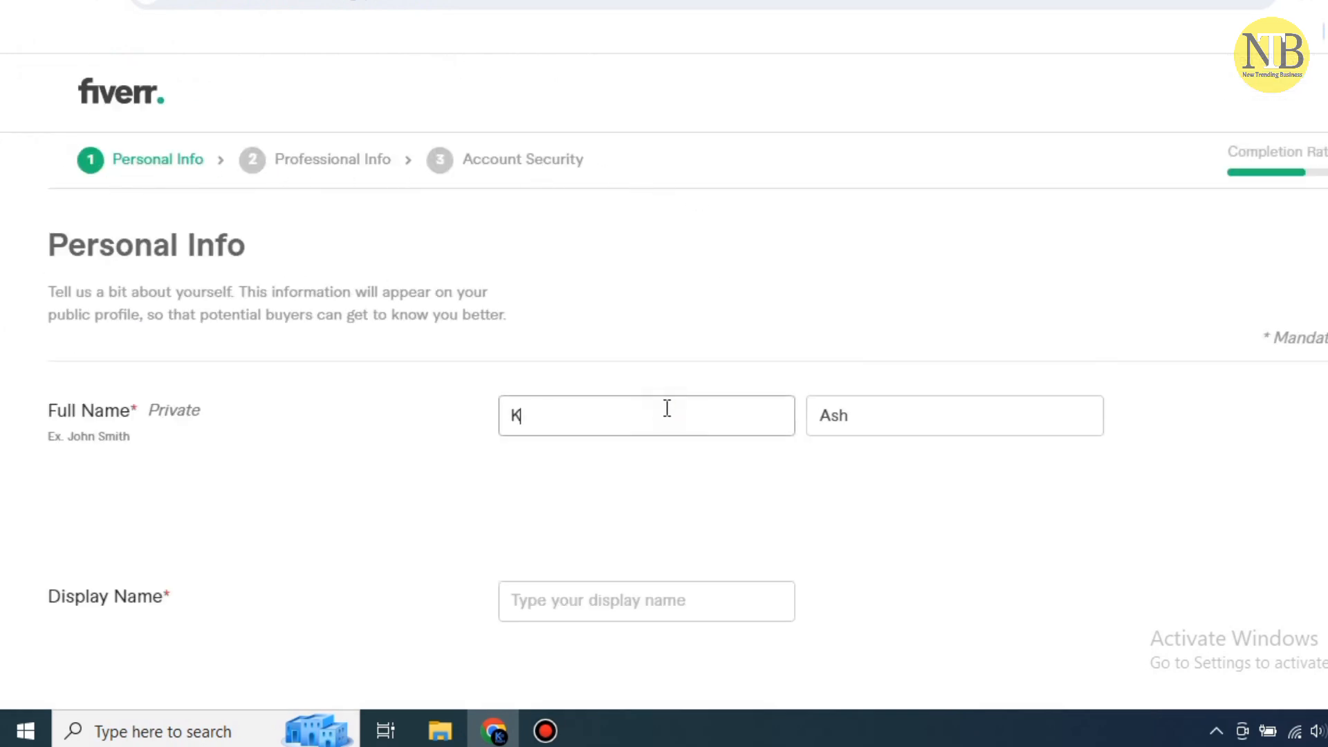
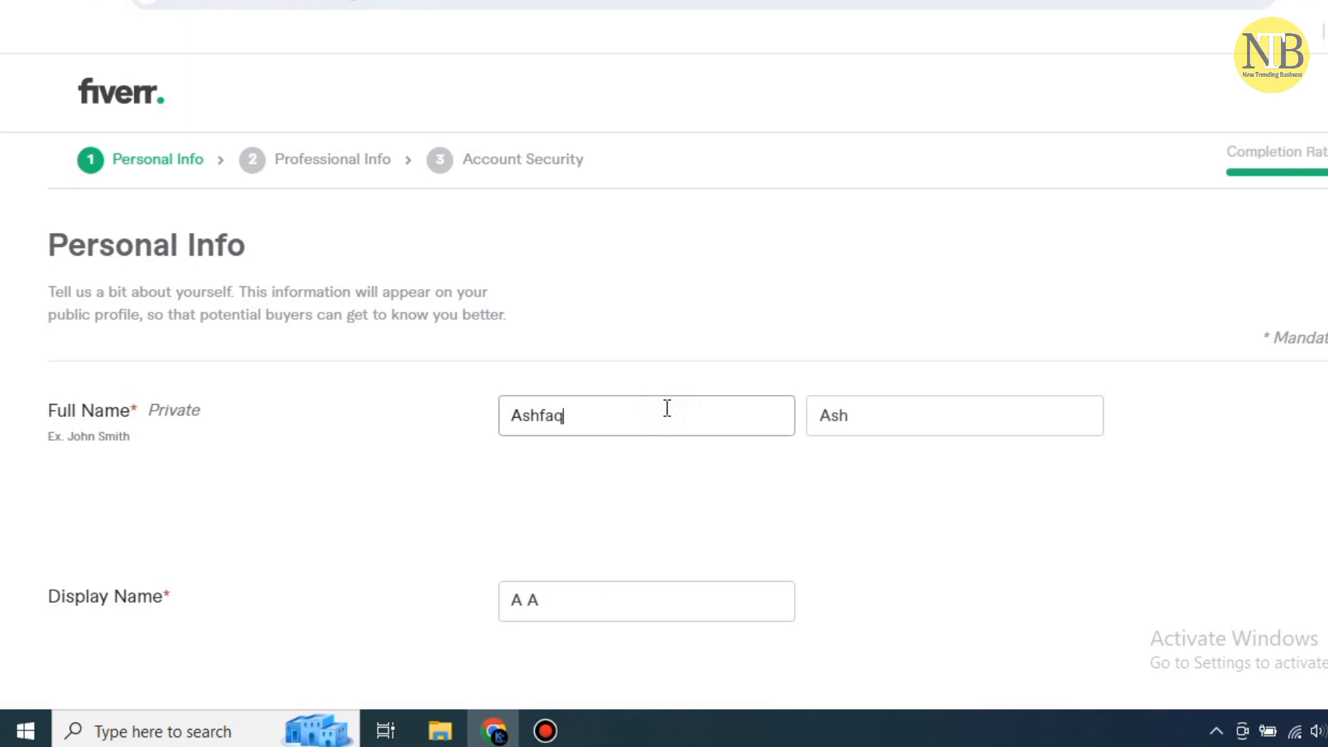
key(Tab)
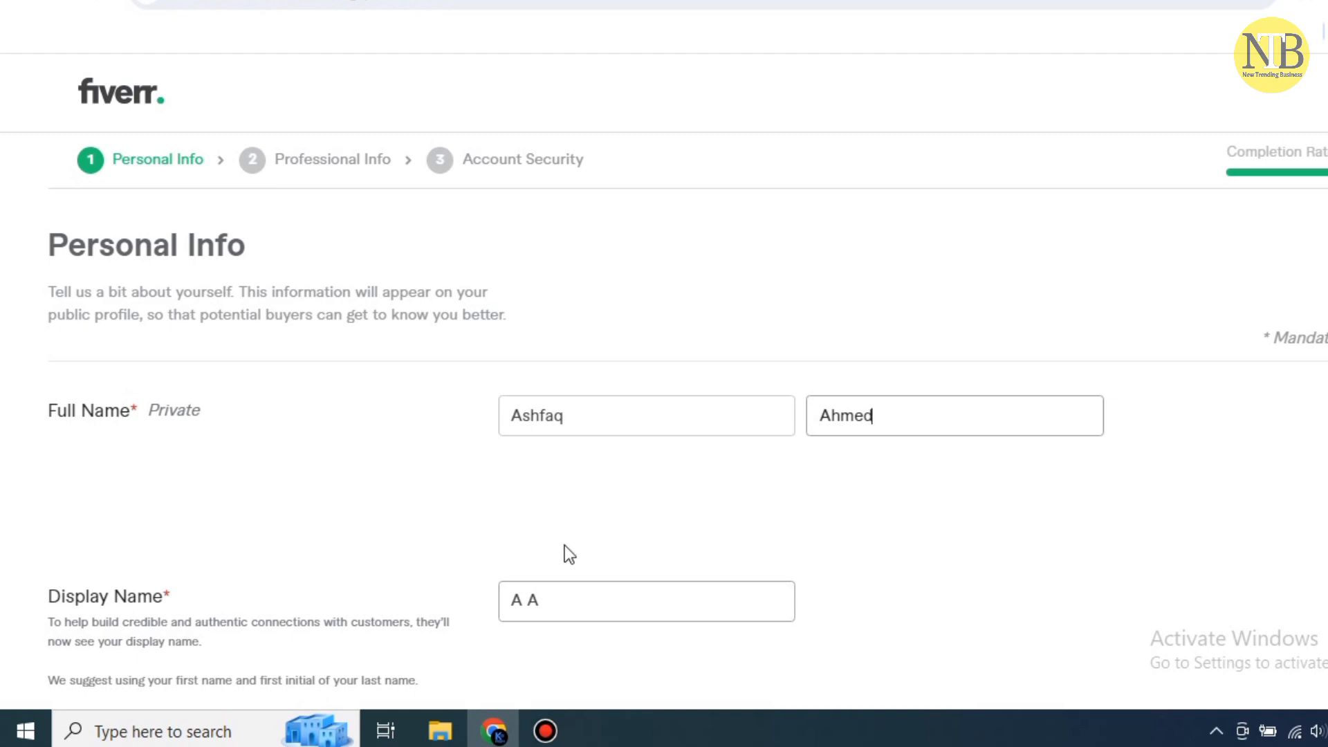
Retype the display name as the seller's full name with corrected spacing and capitals
scroll(591, 452, down, 3)
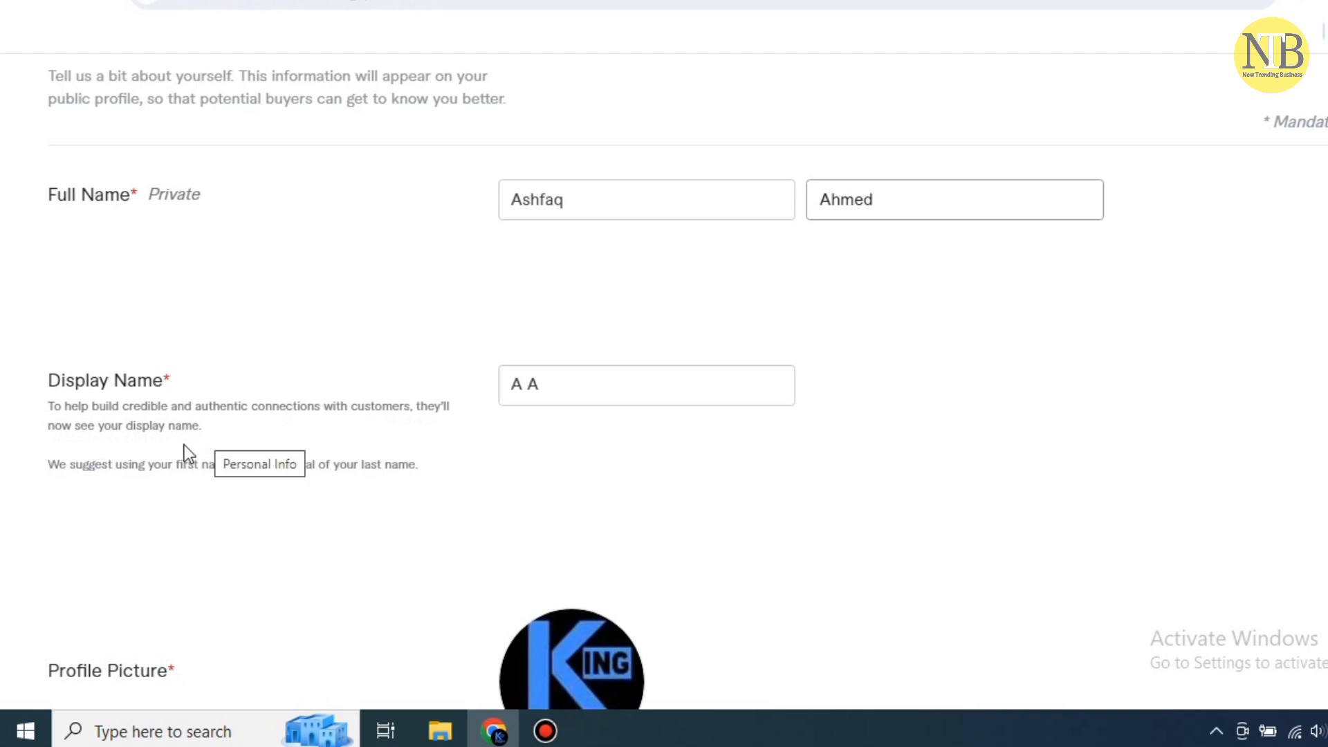
click(618, 388)
key(BackSpace)
key(BackSpace)
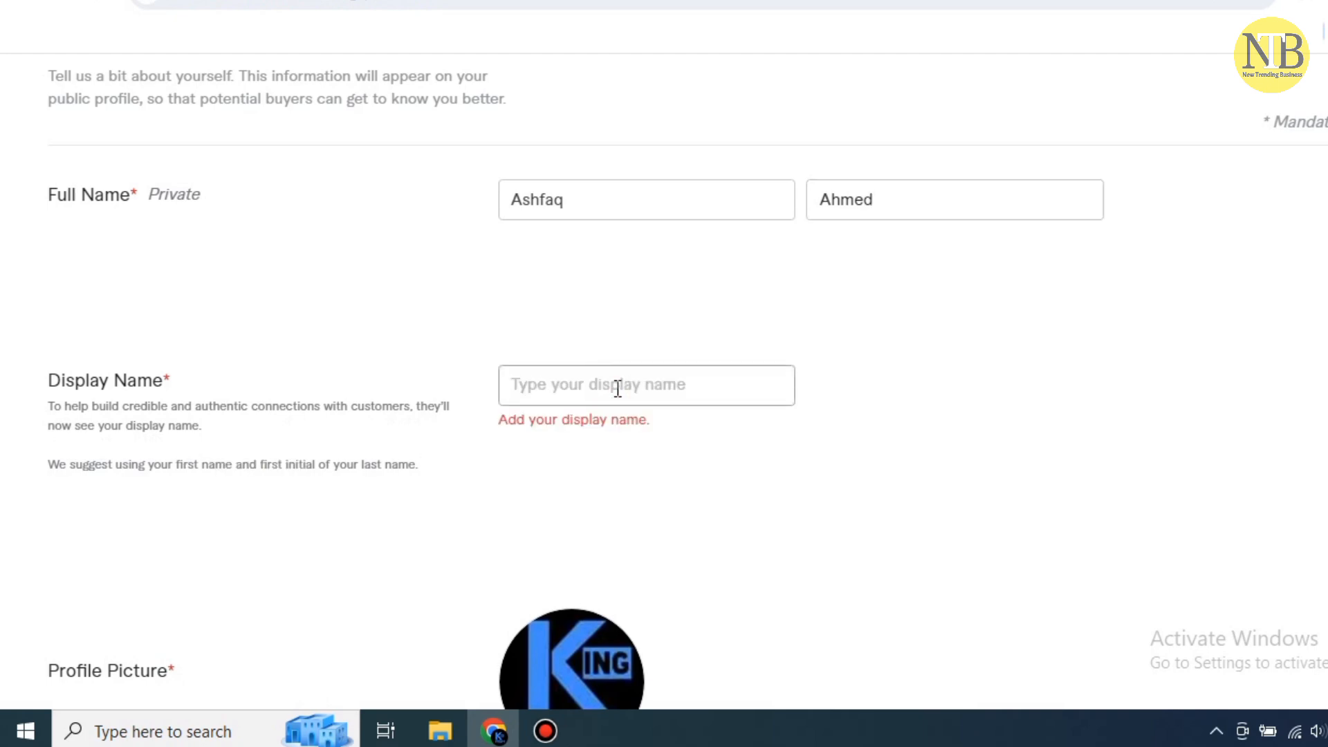
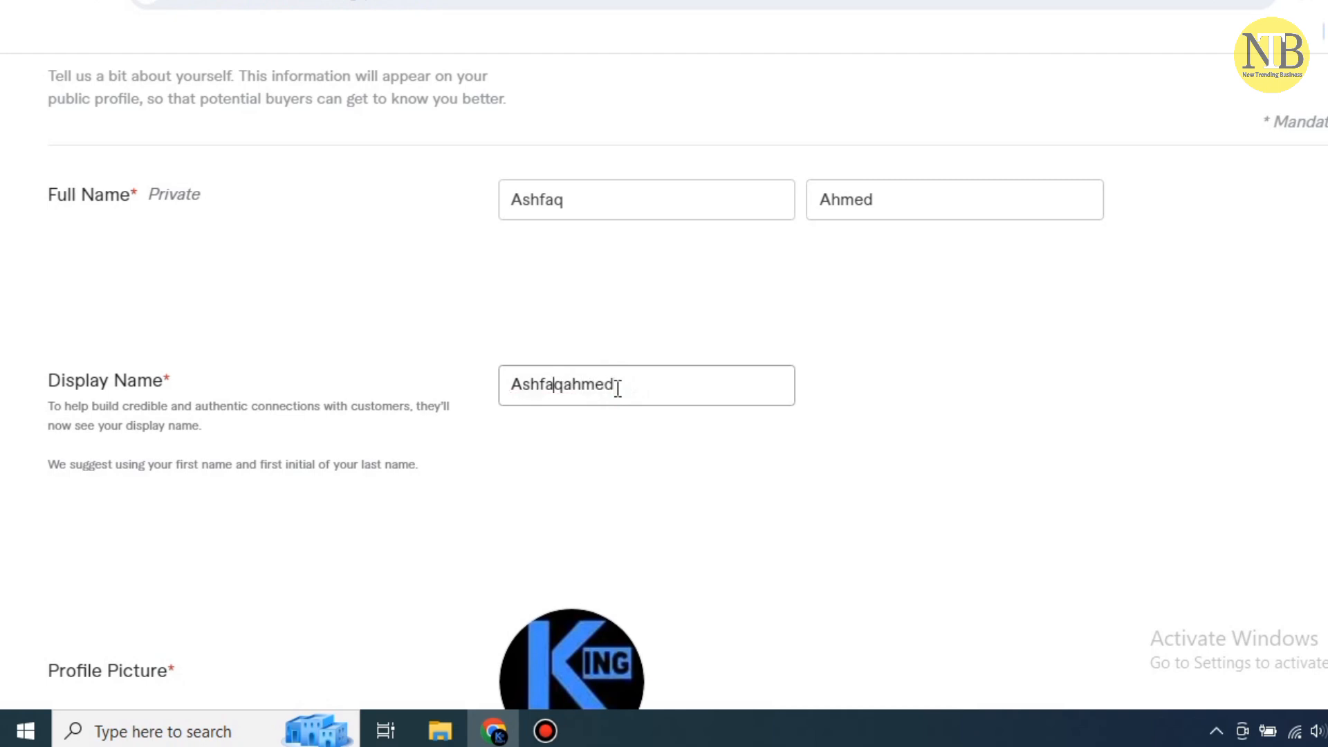
key(Delete)
text(A)
key(End)
key(BackSpace)
text(d)
click(608, 458)
Select an image file from the computer and upload it as the profile picture
scroll(471, 442, down, 3)
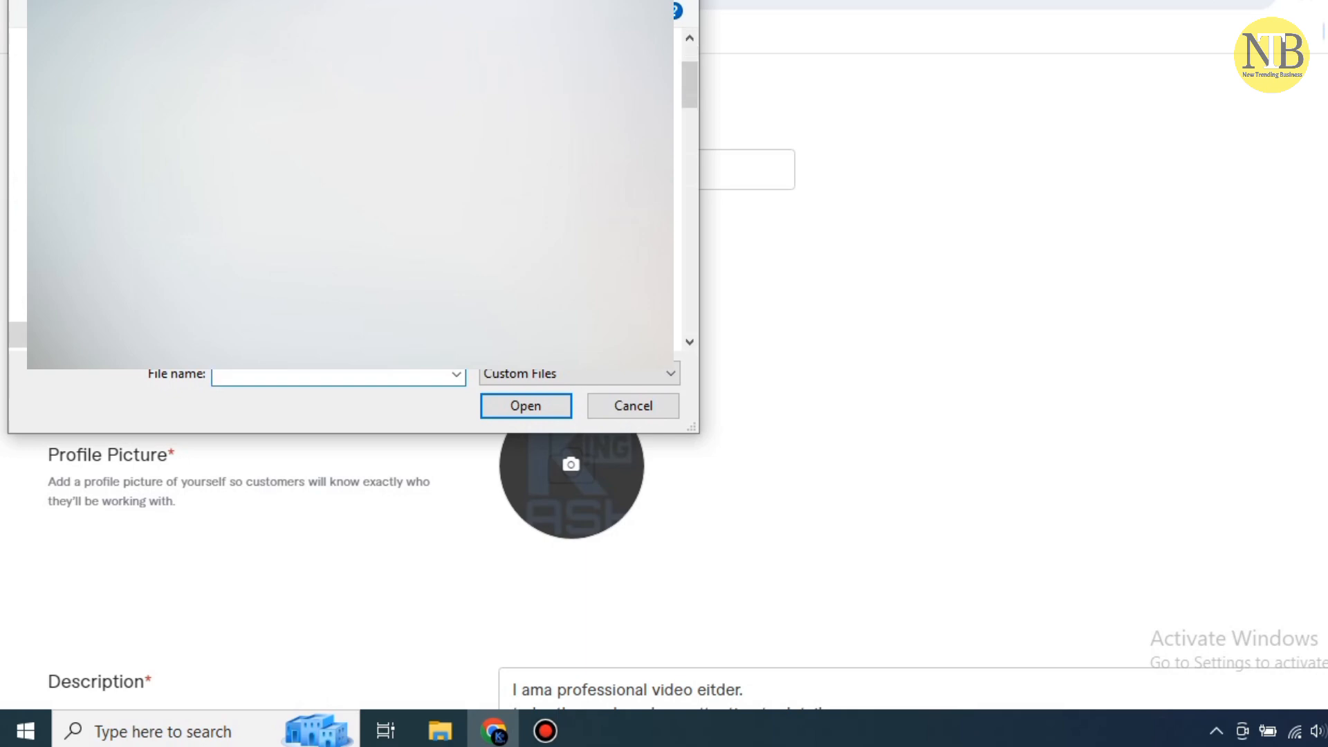
scroll(429, 194, down, 3)
scroll(349, 194, down, 6)
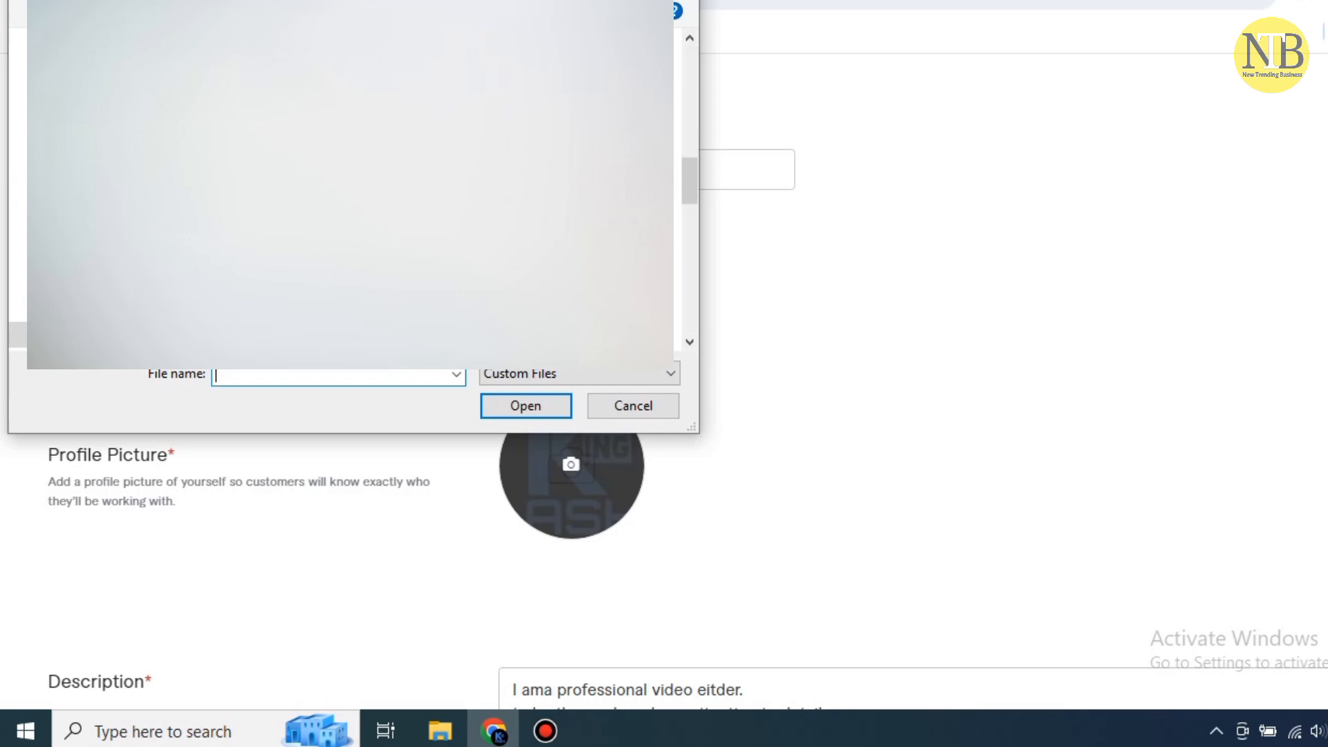
click(388, 201)
click(526, 405)
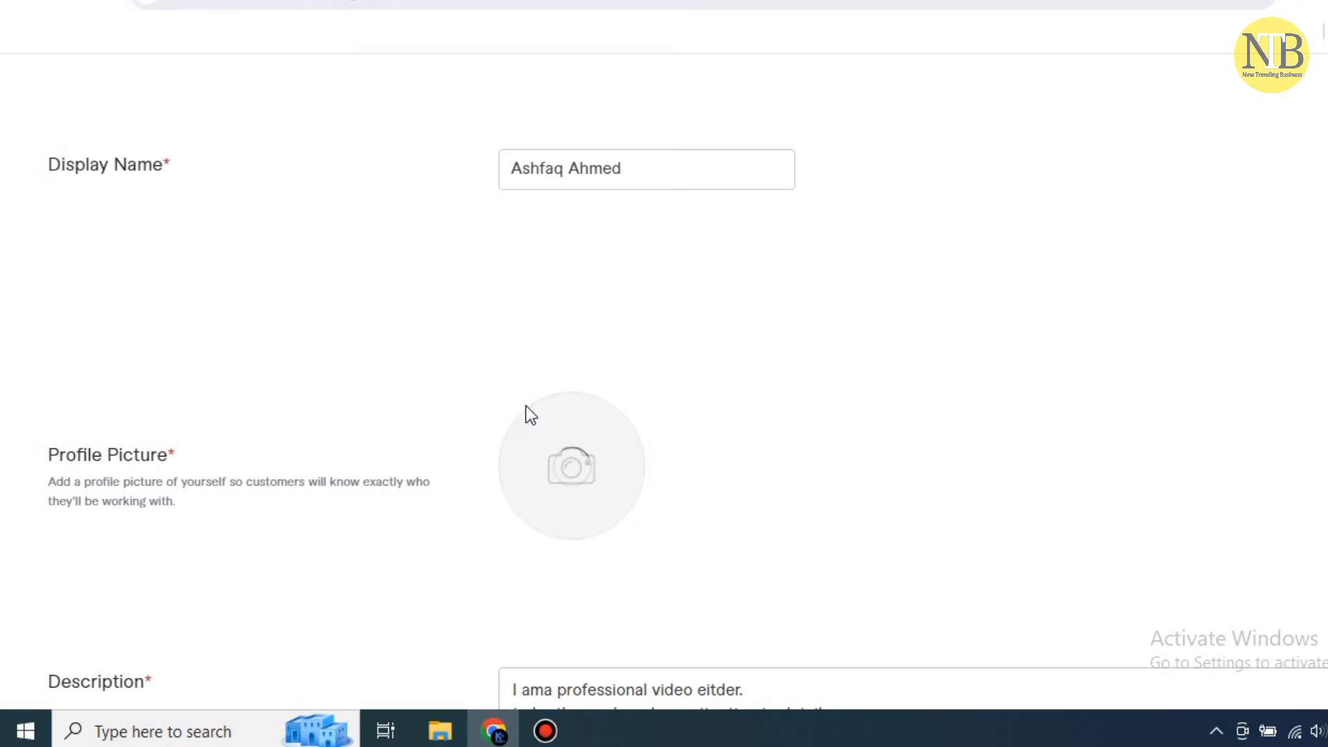
scroll(879, 391, down, 3)
scroll(878, 391, down, 2)
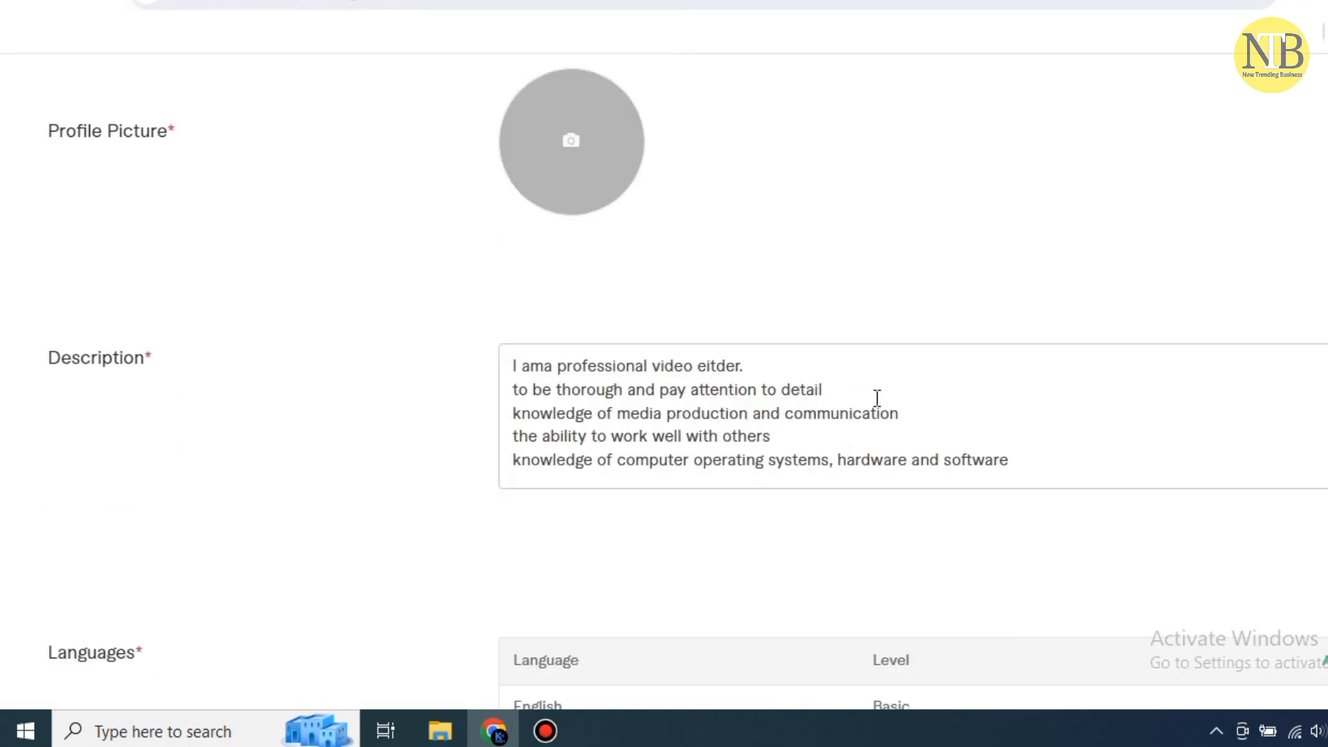
Copy the bio from the Gmail draft and select Fiverr's existing description text
scroll(1057, 408, down, 3)
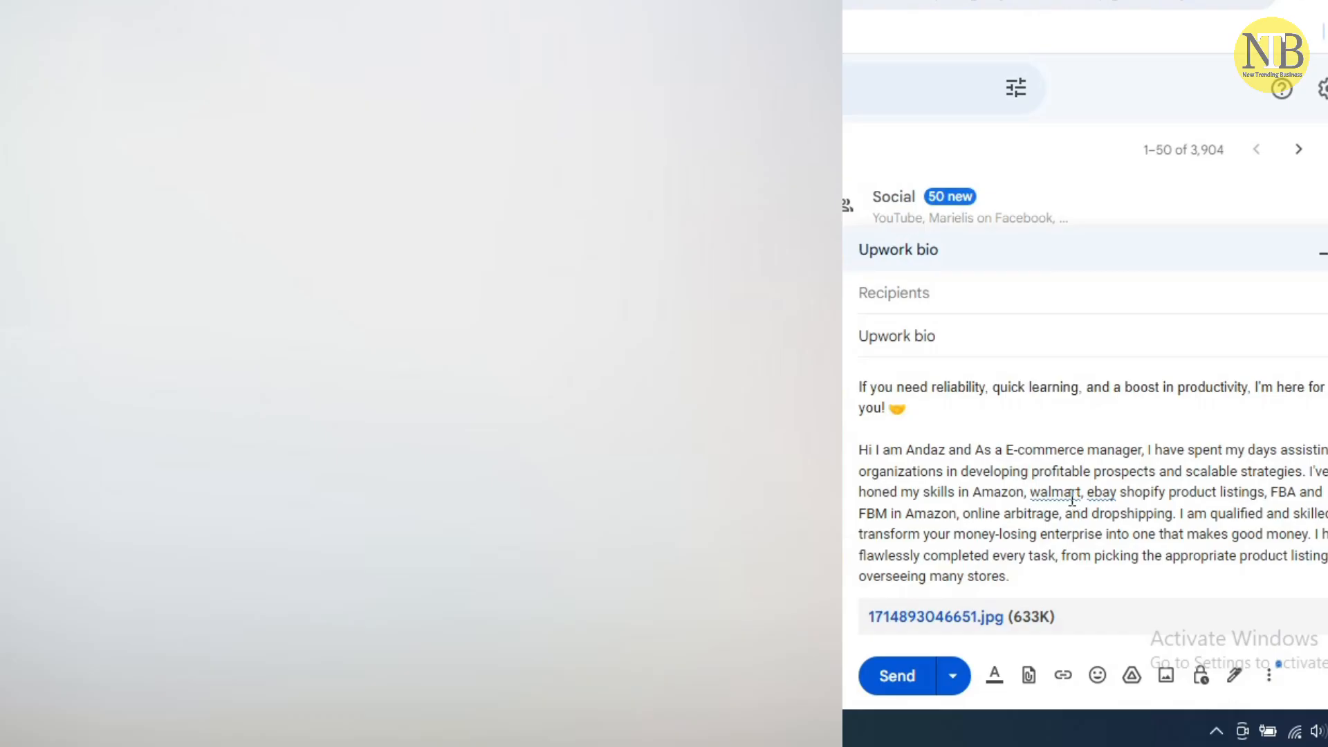
key(ctrl+z)
right_click(916, 400)
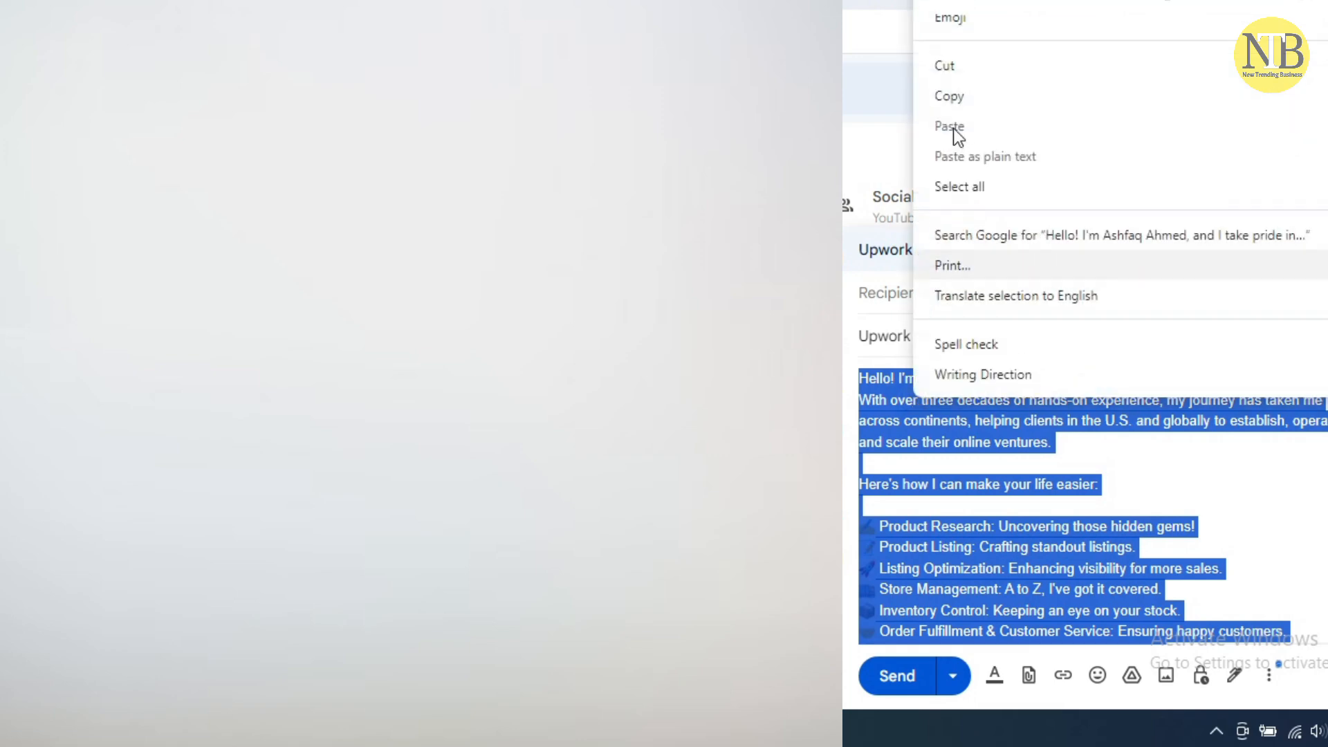
click(946, 95)
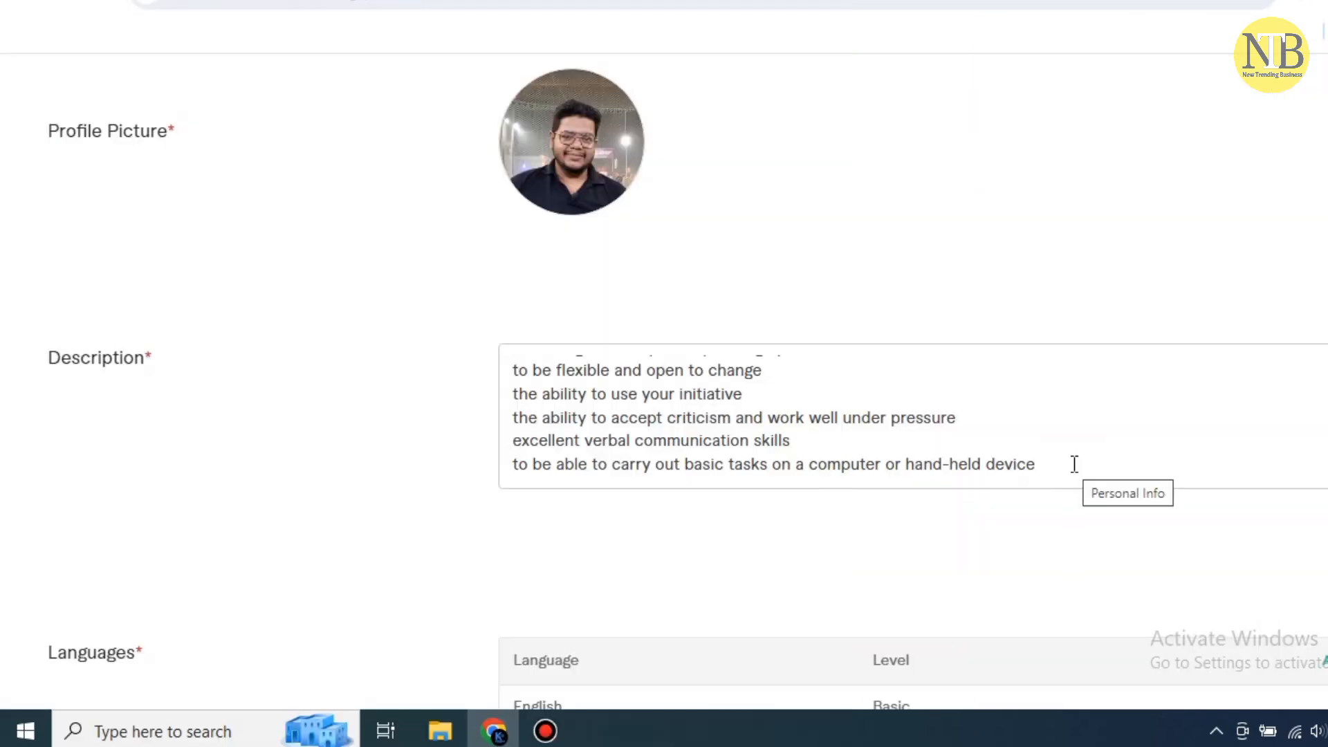
drag(1073, 466, 500, 359)
Paste the copied bio as plain text over the profile description
right_click(547, 386)
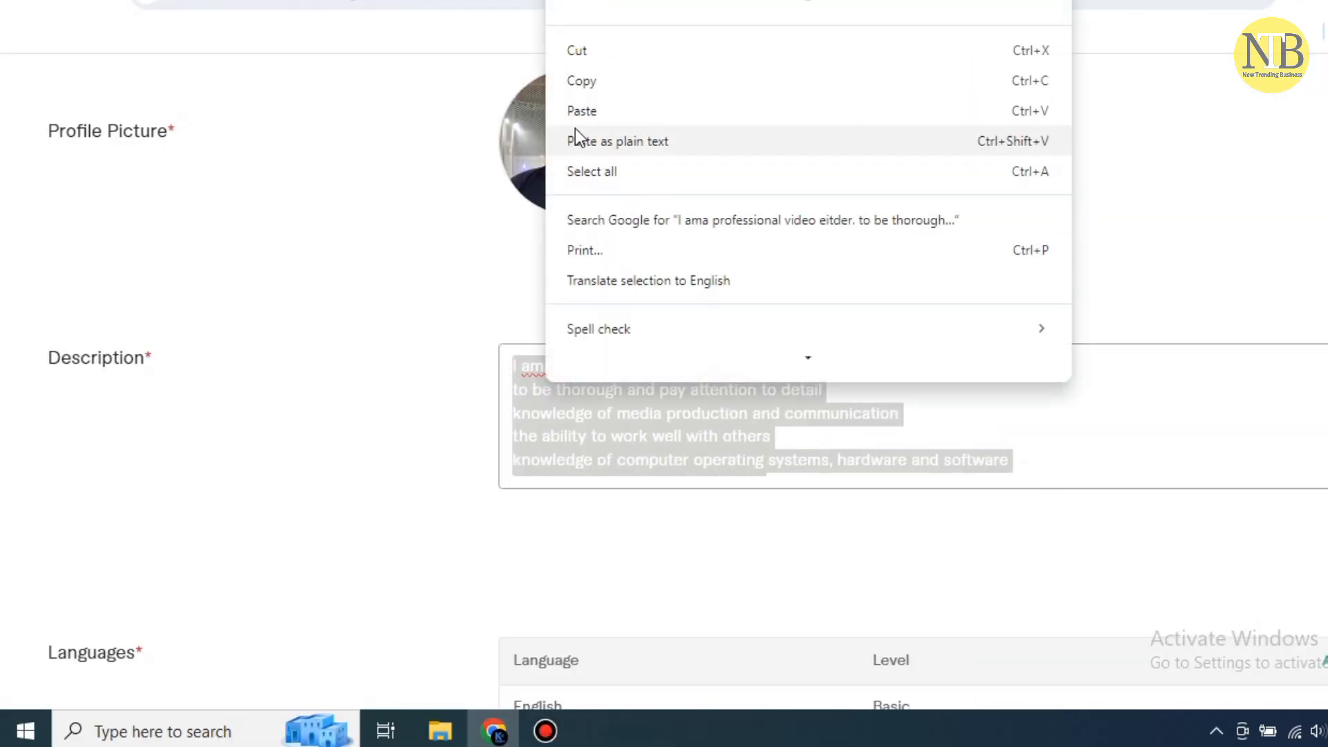
click(575, 132)
scroll(941, 509, down, 3)
scroll(602, 408, down, 1)
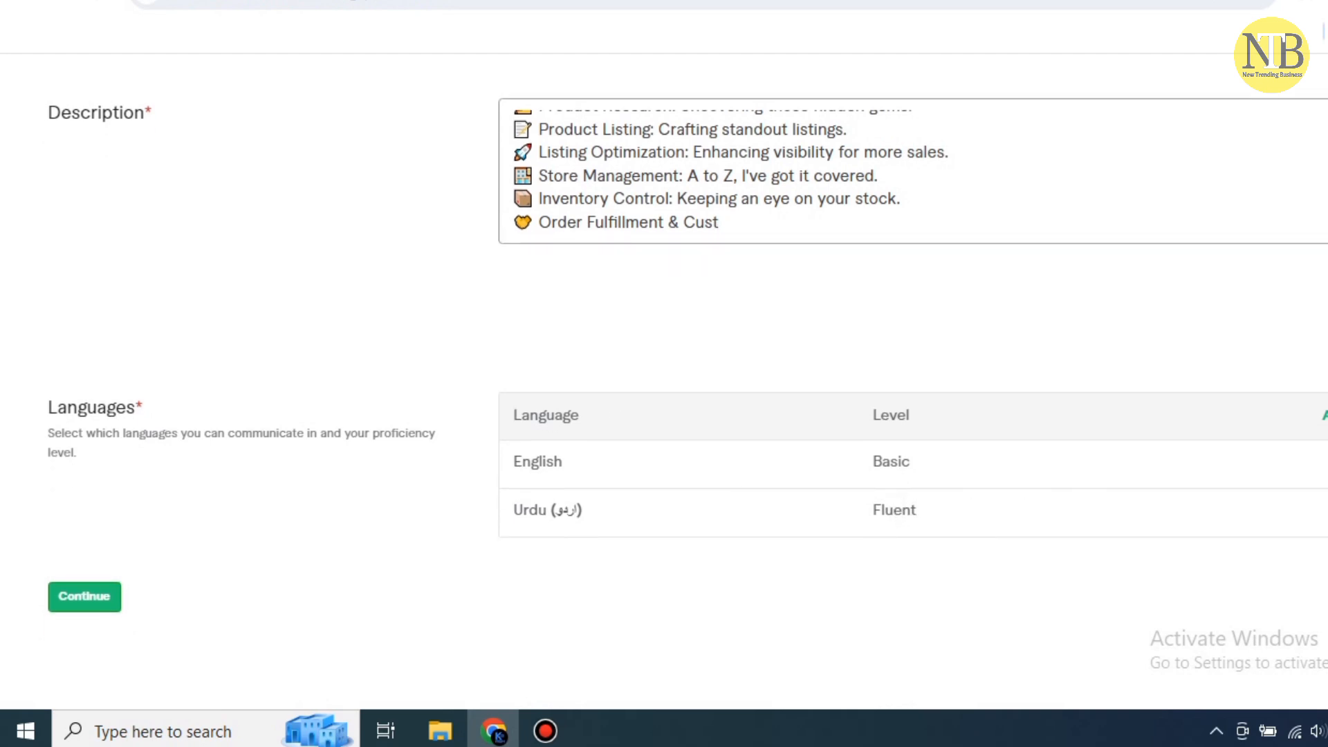
Remove English from the profile's languages list
click(1327, 462)
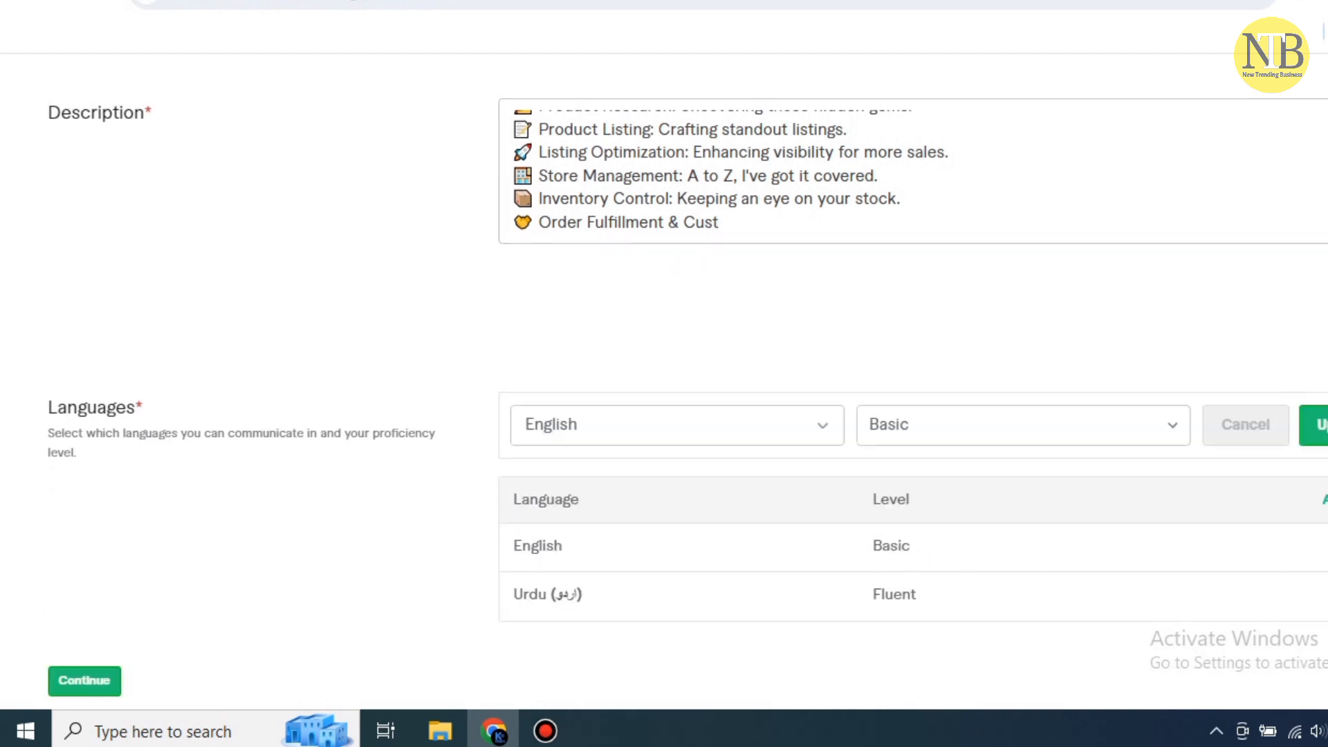
click(1327, 546)
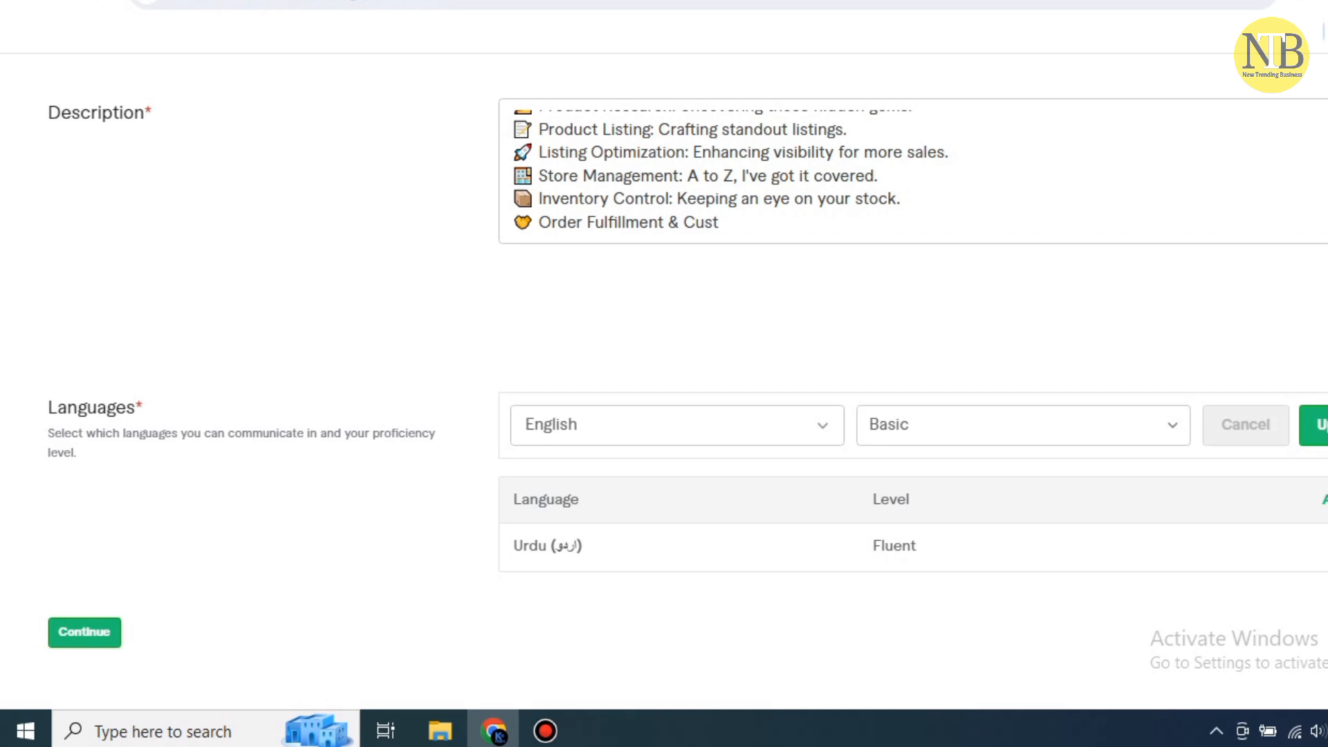
click(1171, 434)
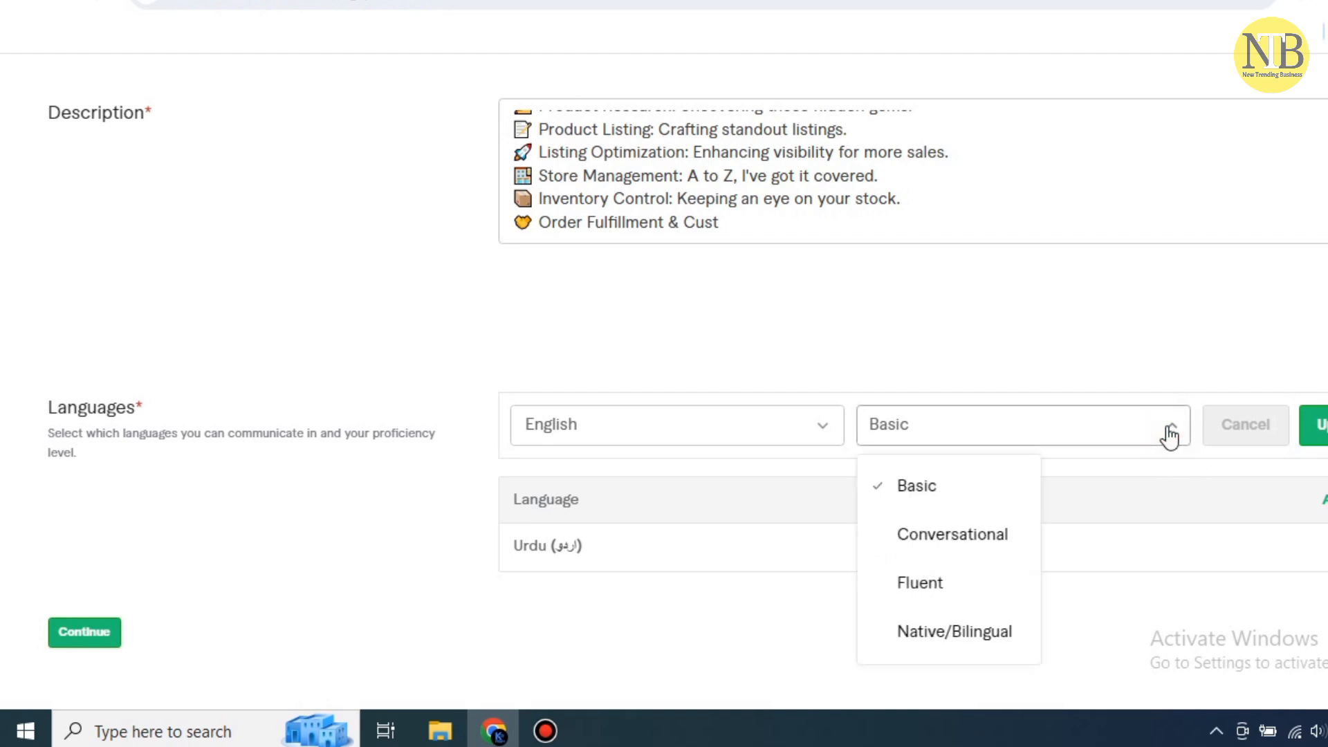
click(946, 585)
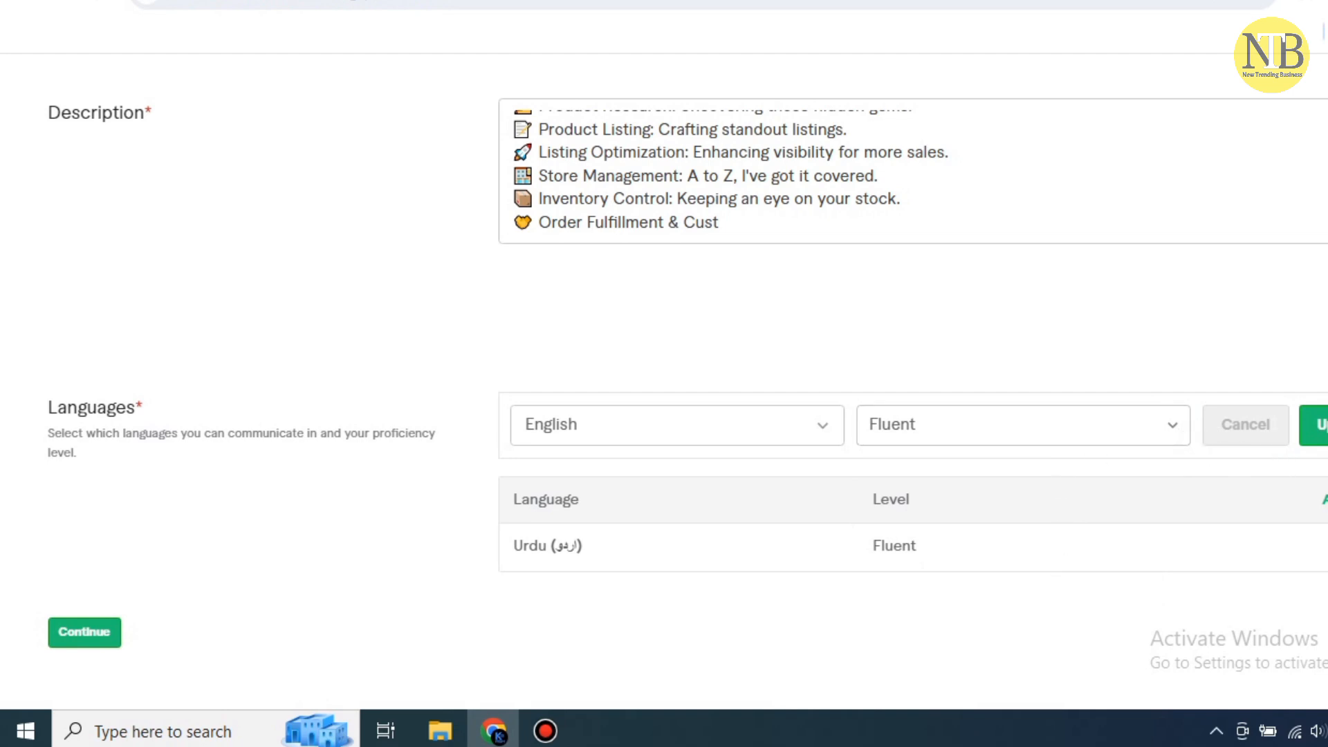
click(1280, 436)
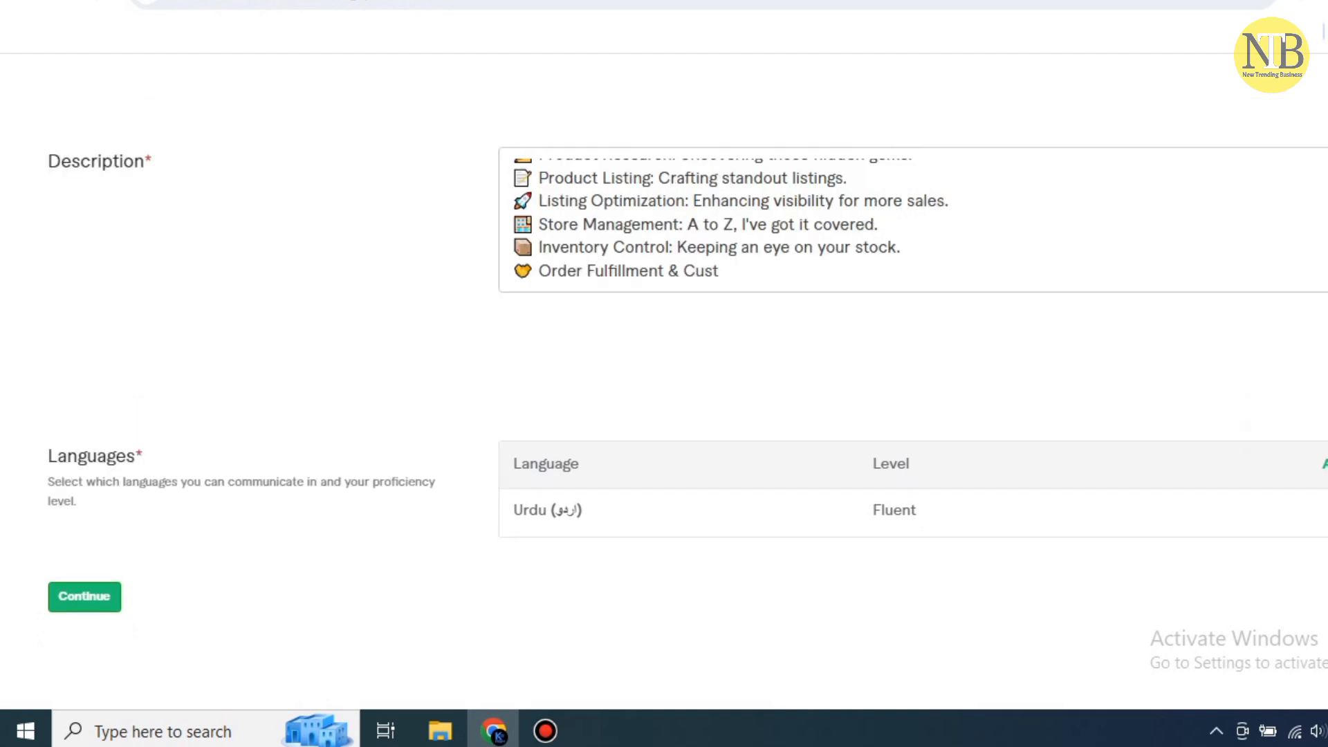
Change Urdu's proficiency to Native/Bilingual and save it
click(1325, 510)
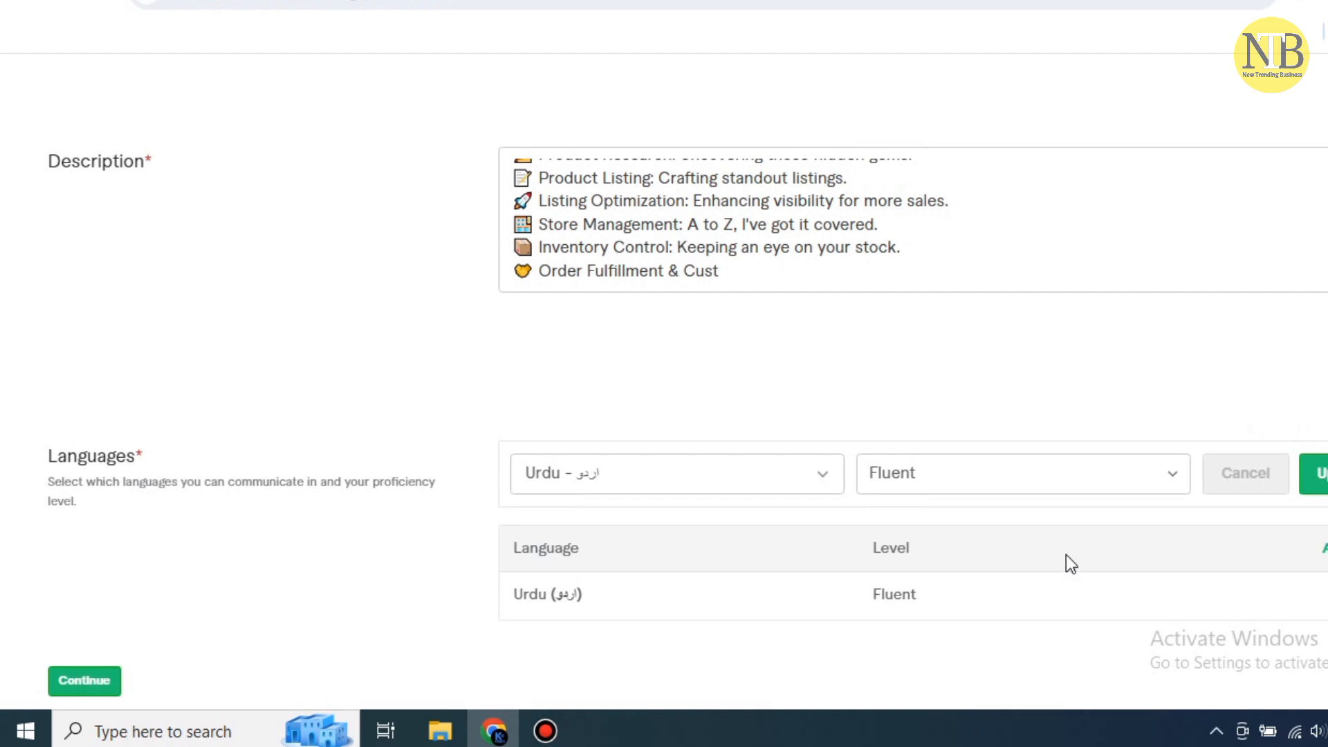
click(1133, 486)
key(Return)
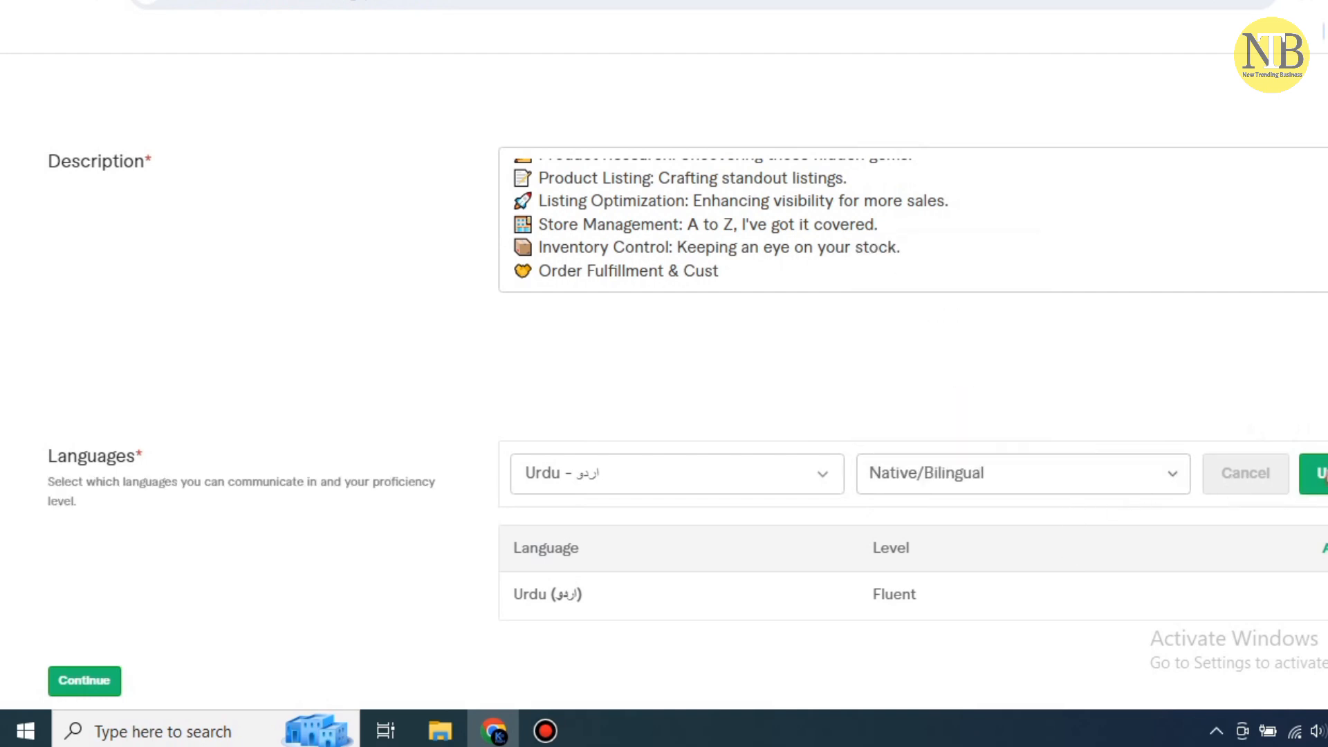
click(1326, 476)
Add English to the languages at Fluent level
click(1324, 464)
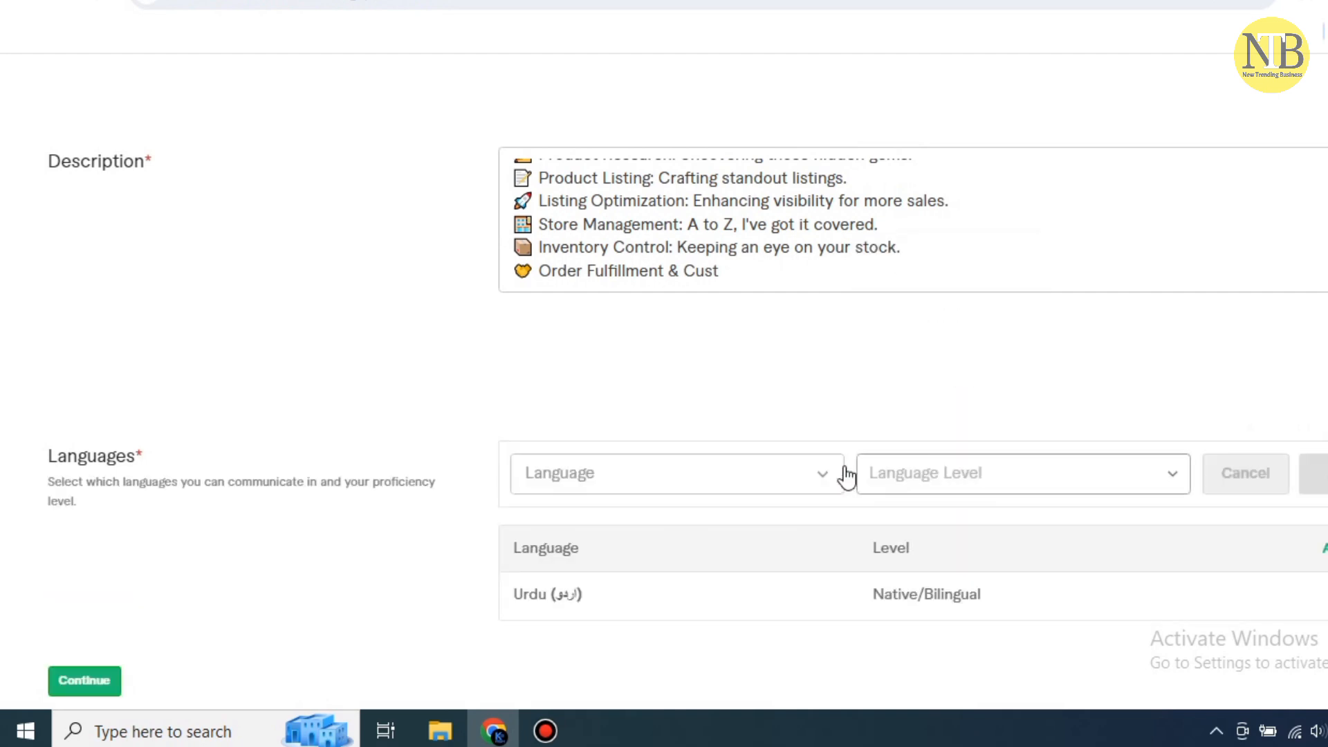
click(768, 478)
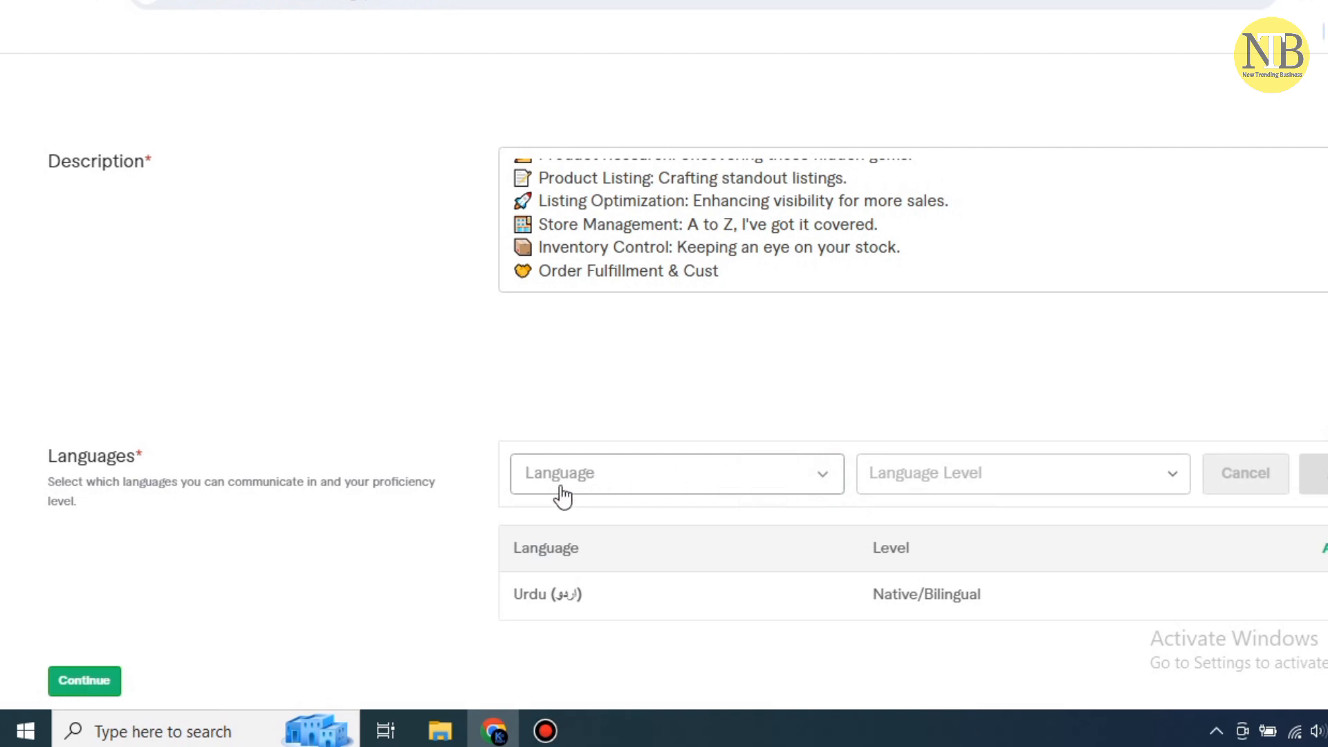
text(eng)
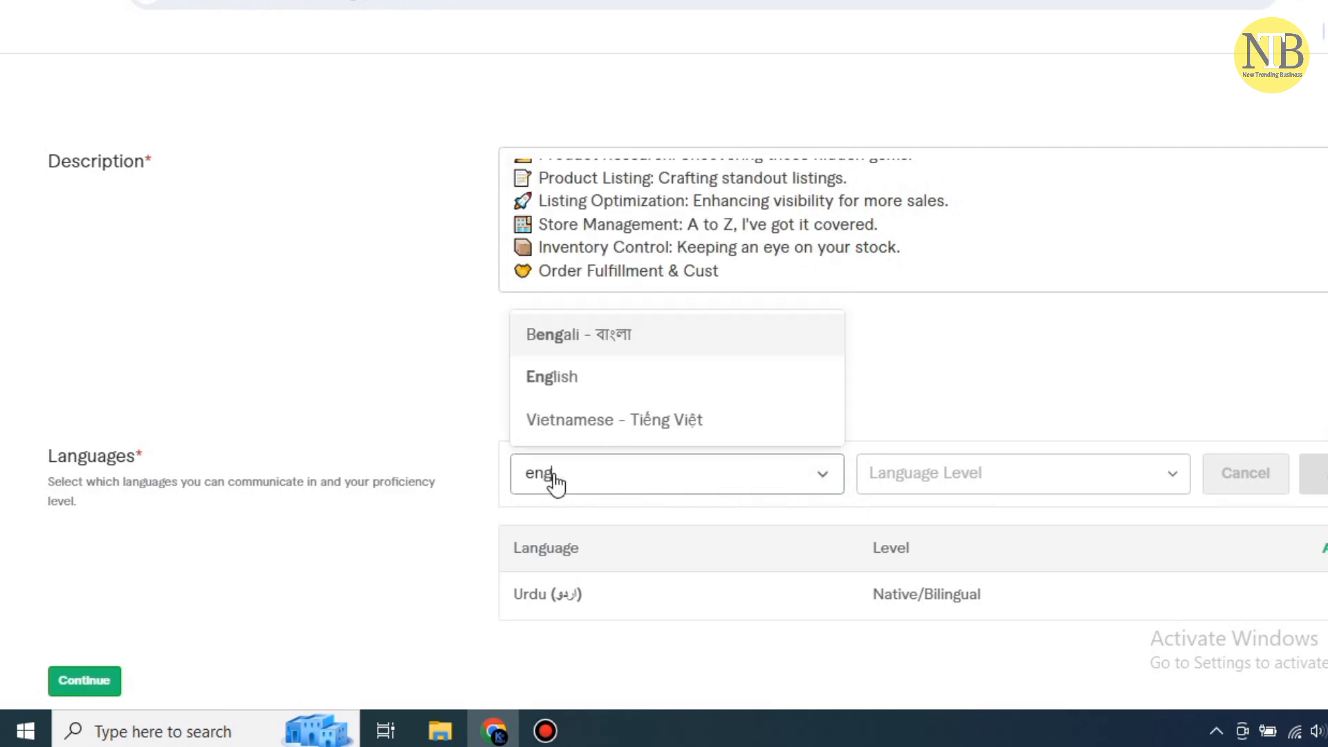
text(lis)
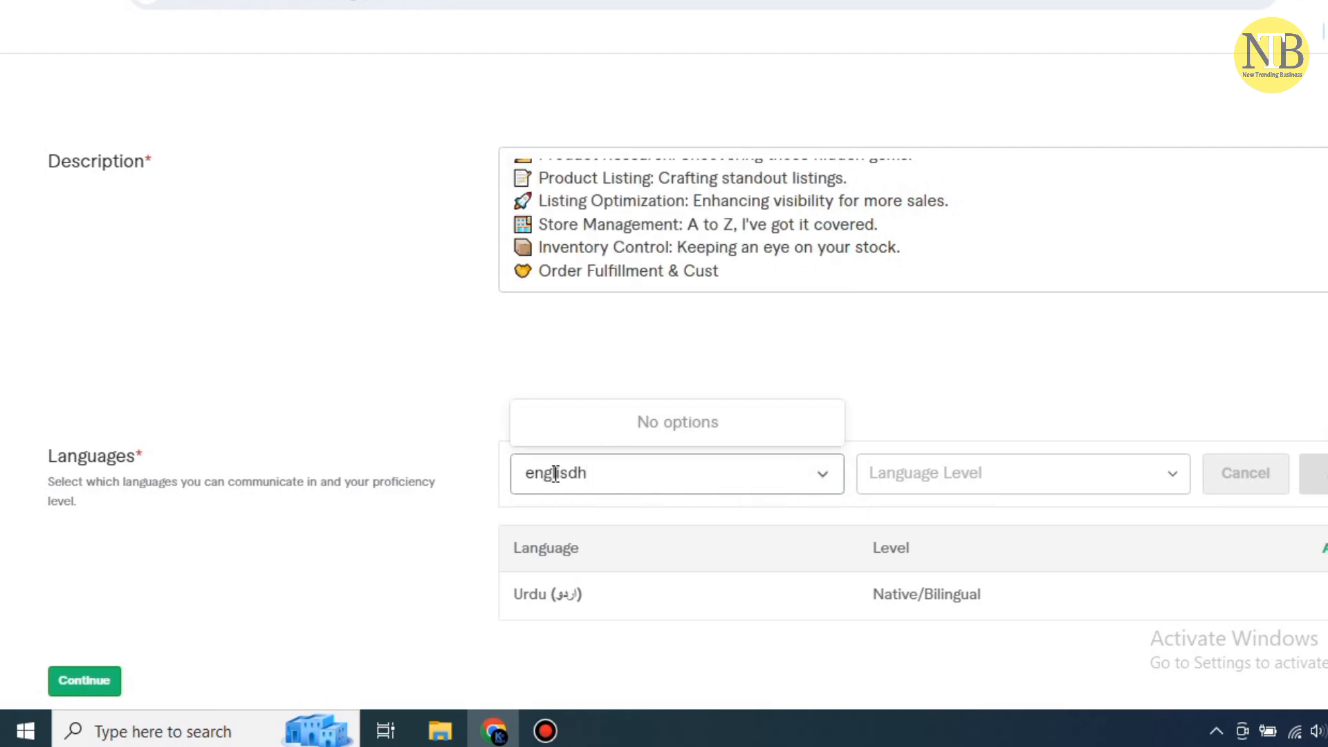
text(h)
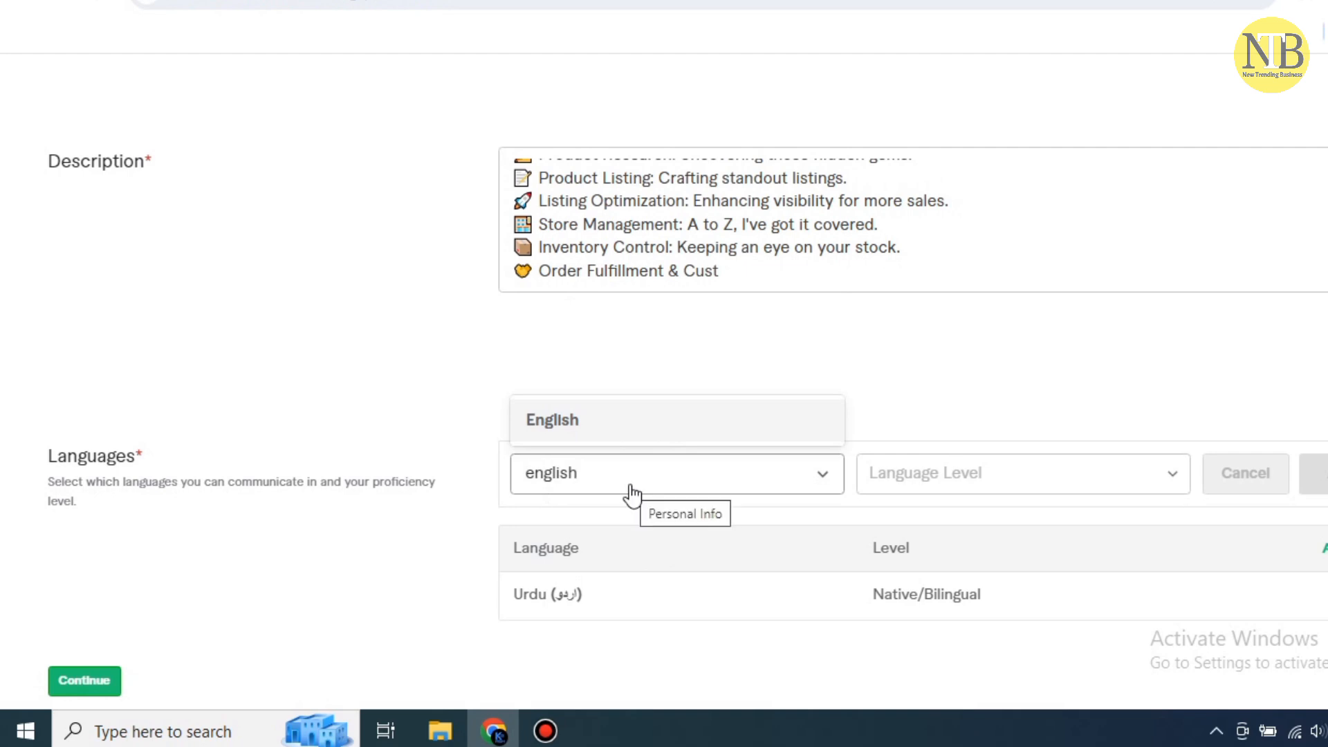
click(948, 480)
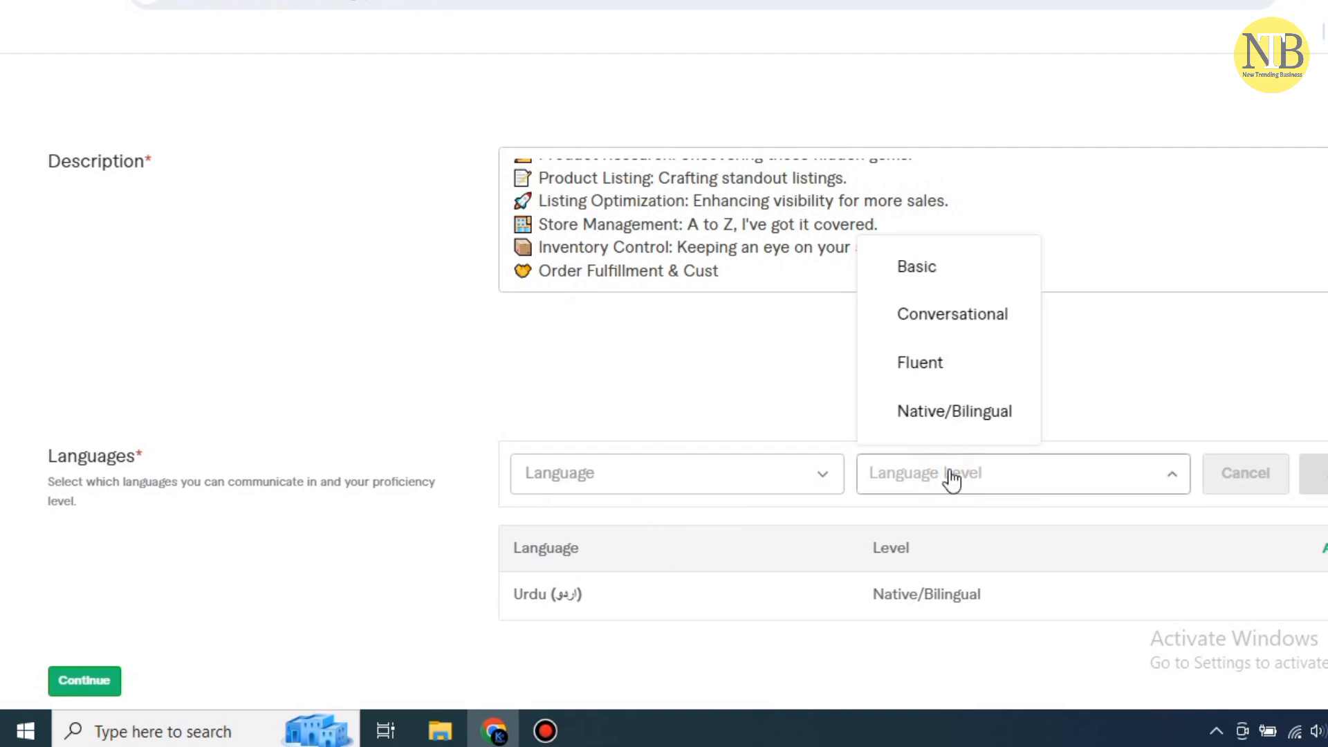
click(943, 363)
click(742, 491)
text(e)
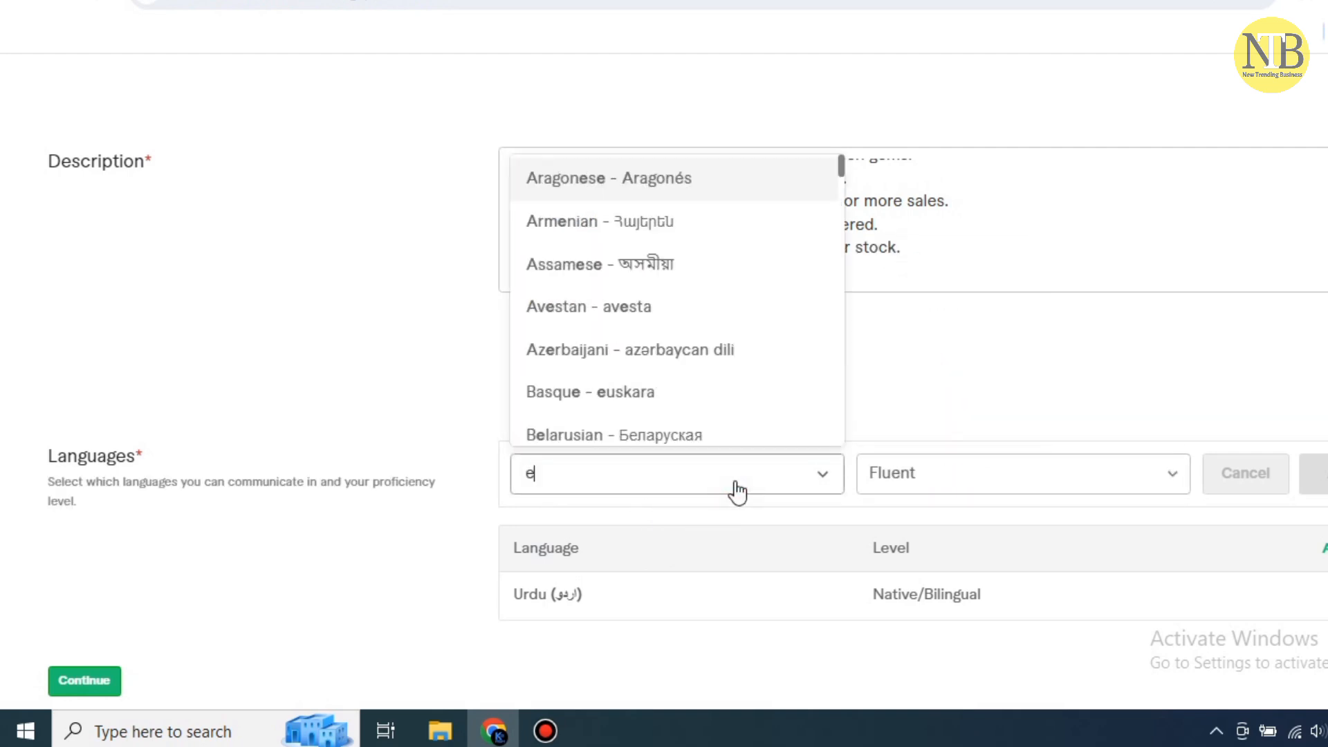
text(n)
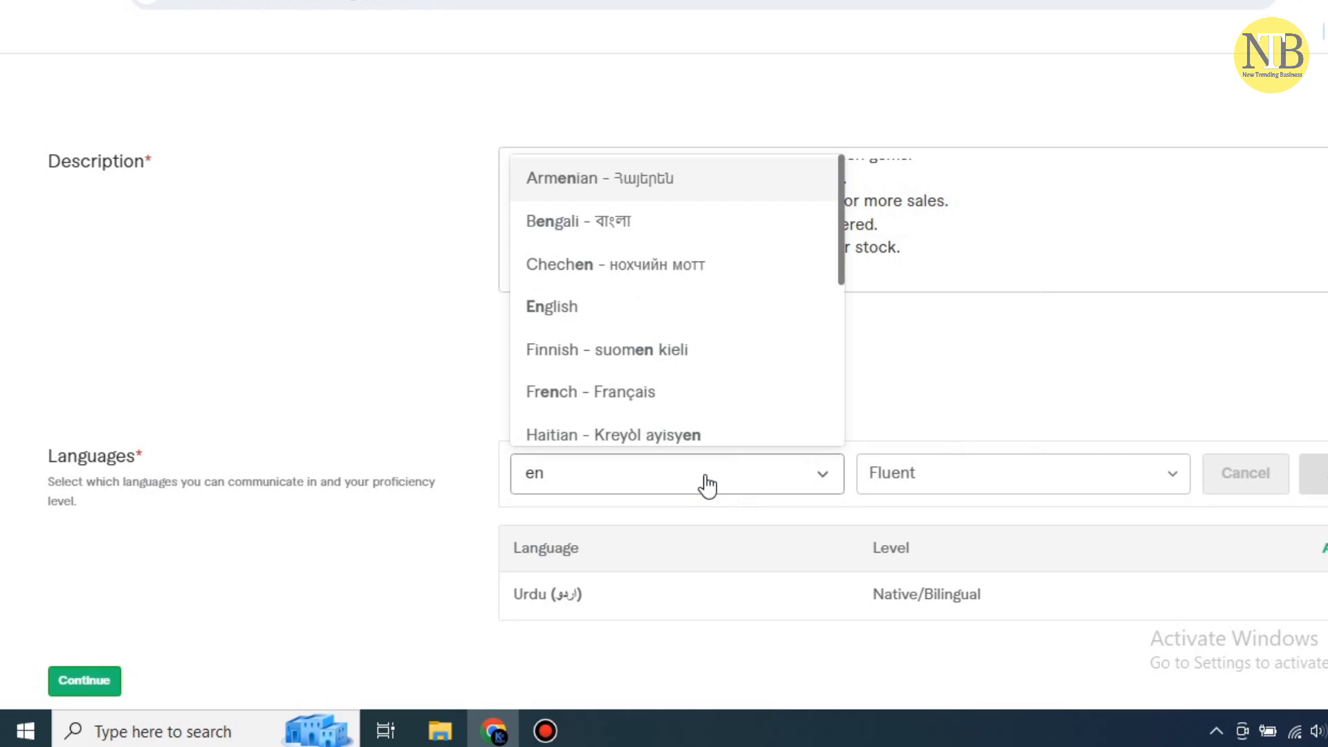
click(544, 305)
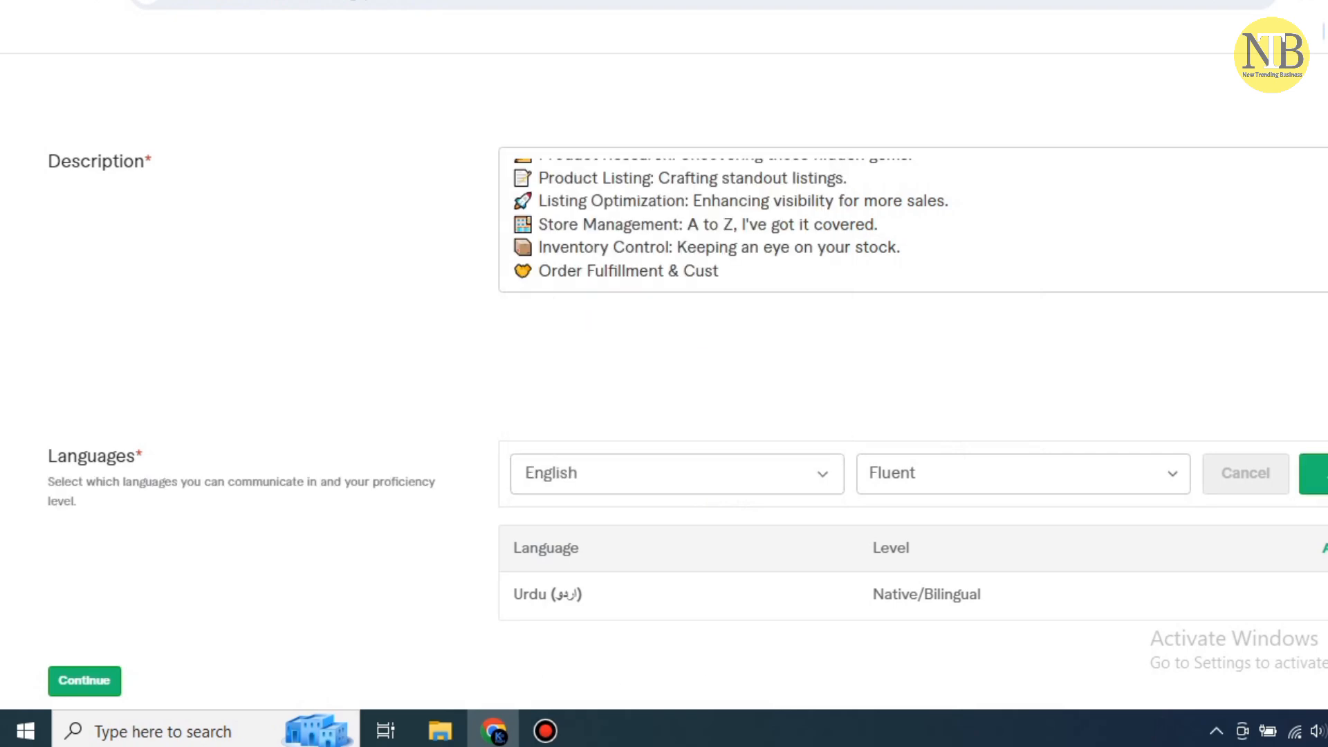
click(1315, 474)
Add Chinese to the languages at Basic level
click(1318, 464)
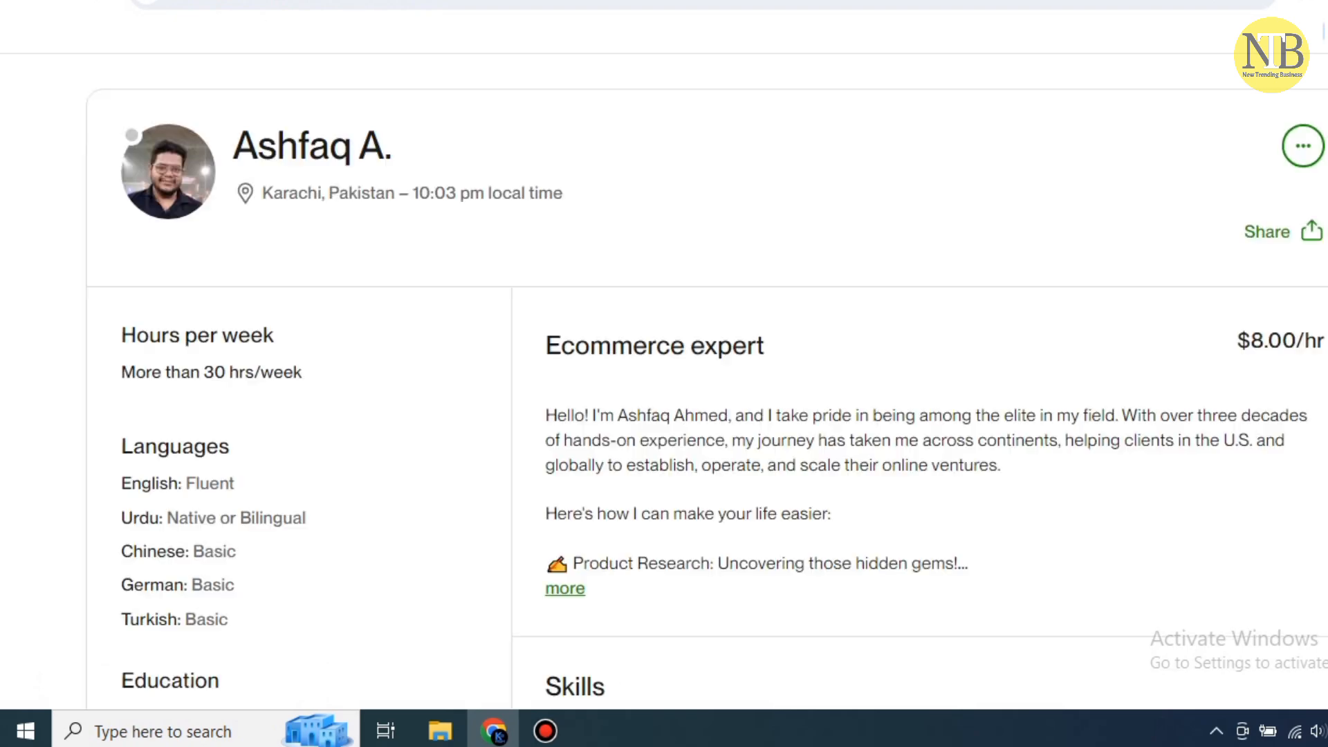
scroll(1101, 415, down, 1)
scroll(1102, 415, down, 4)
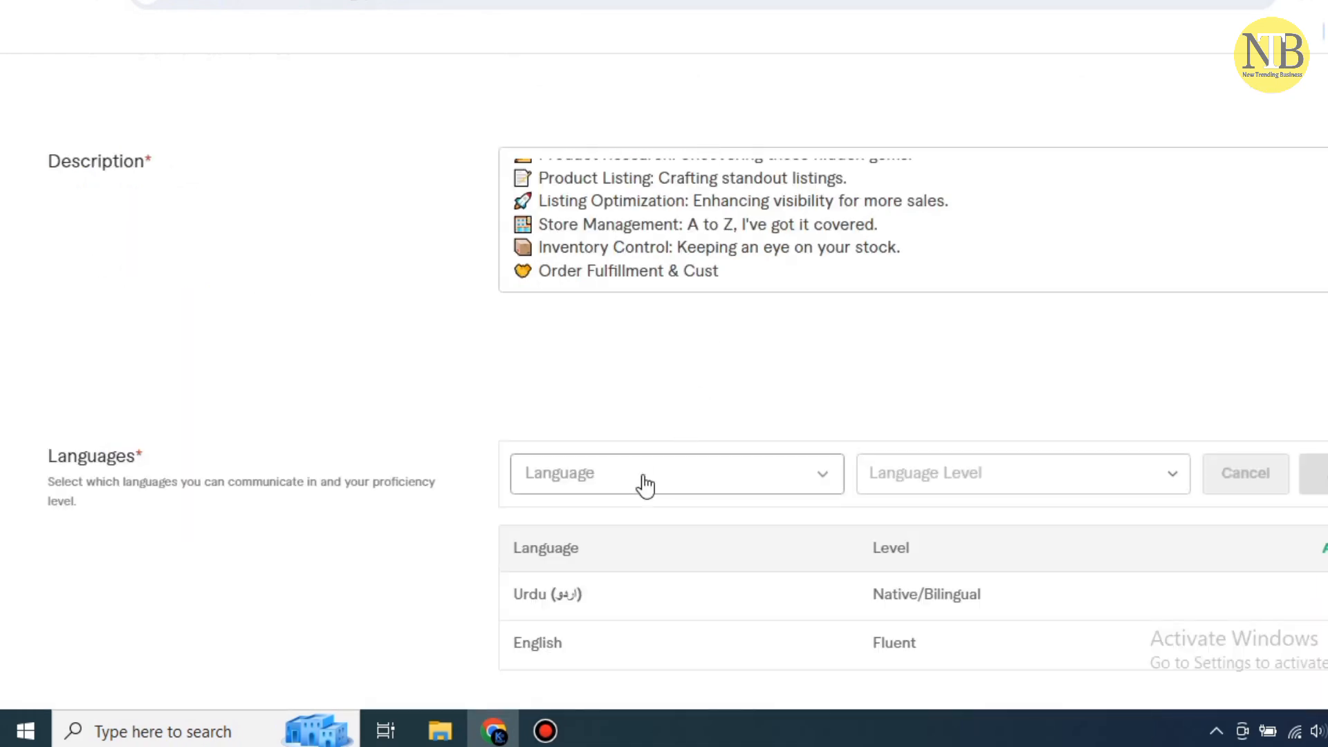
click(641, 483)
text(chi)
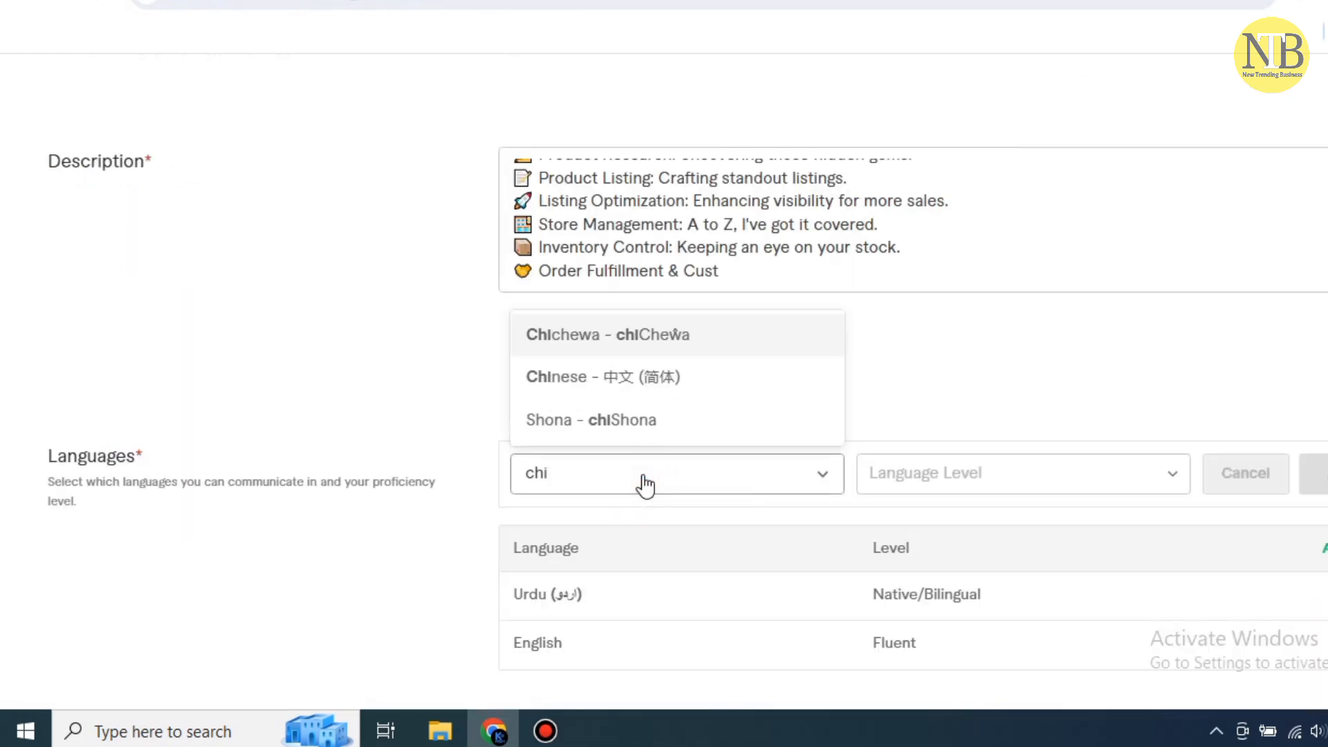
key(BackSpace)
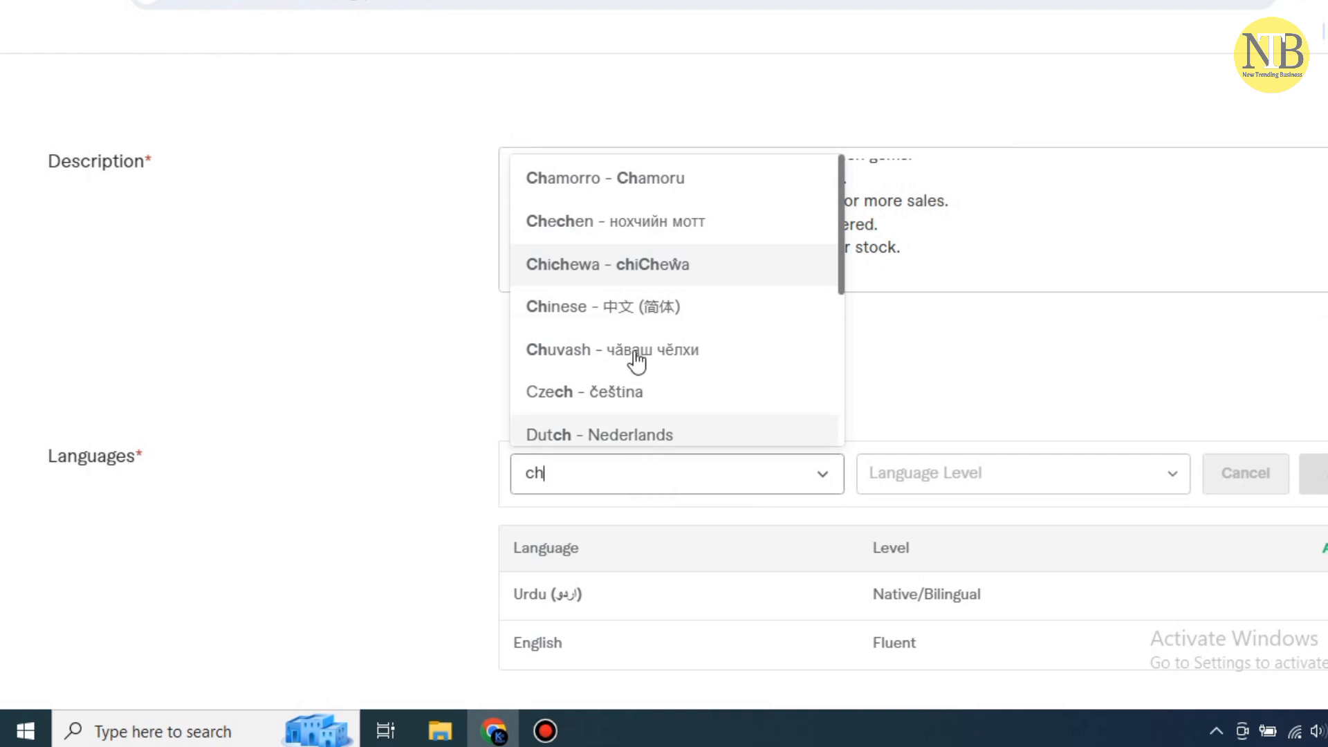
click(617, 308)
click(1165, 475)
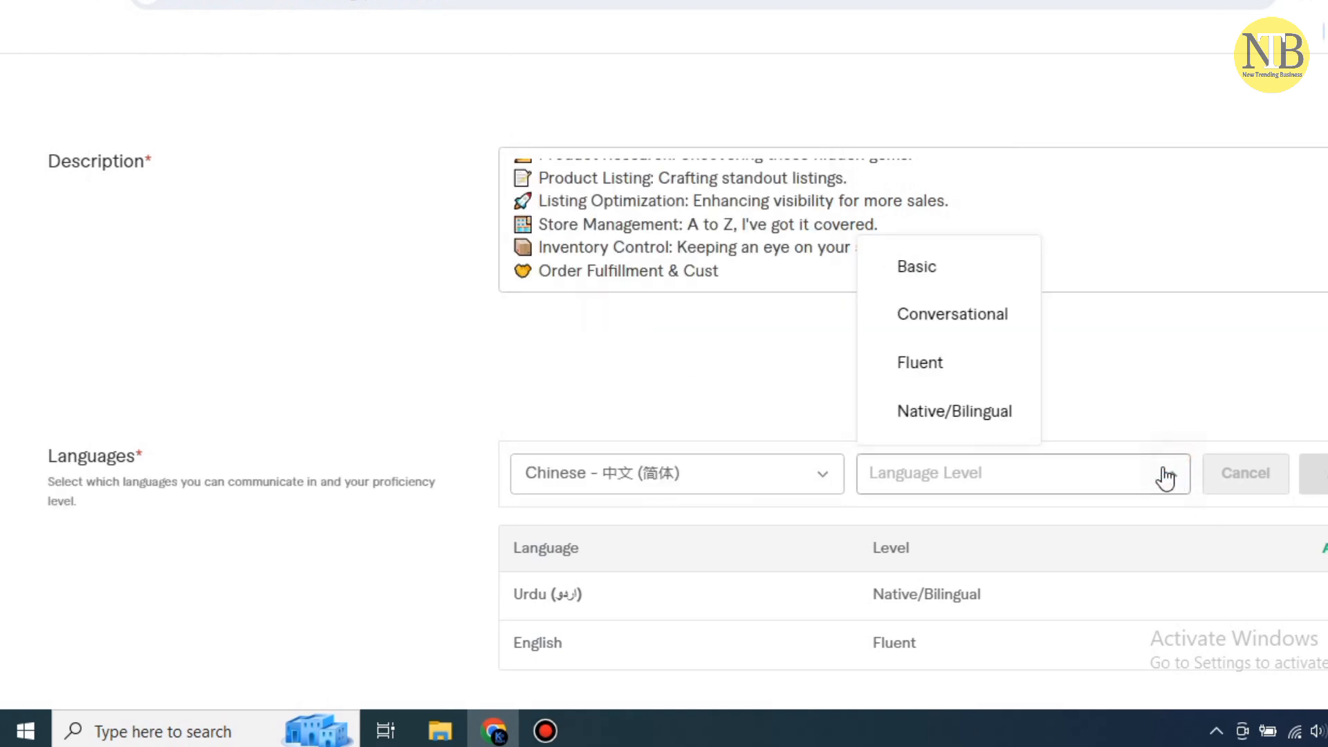
click(912, 270)
click(1314, 474)
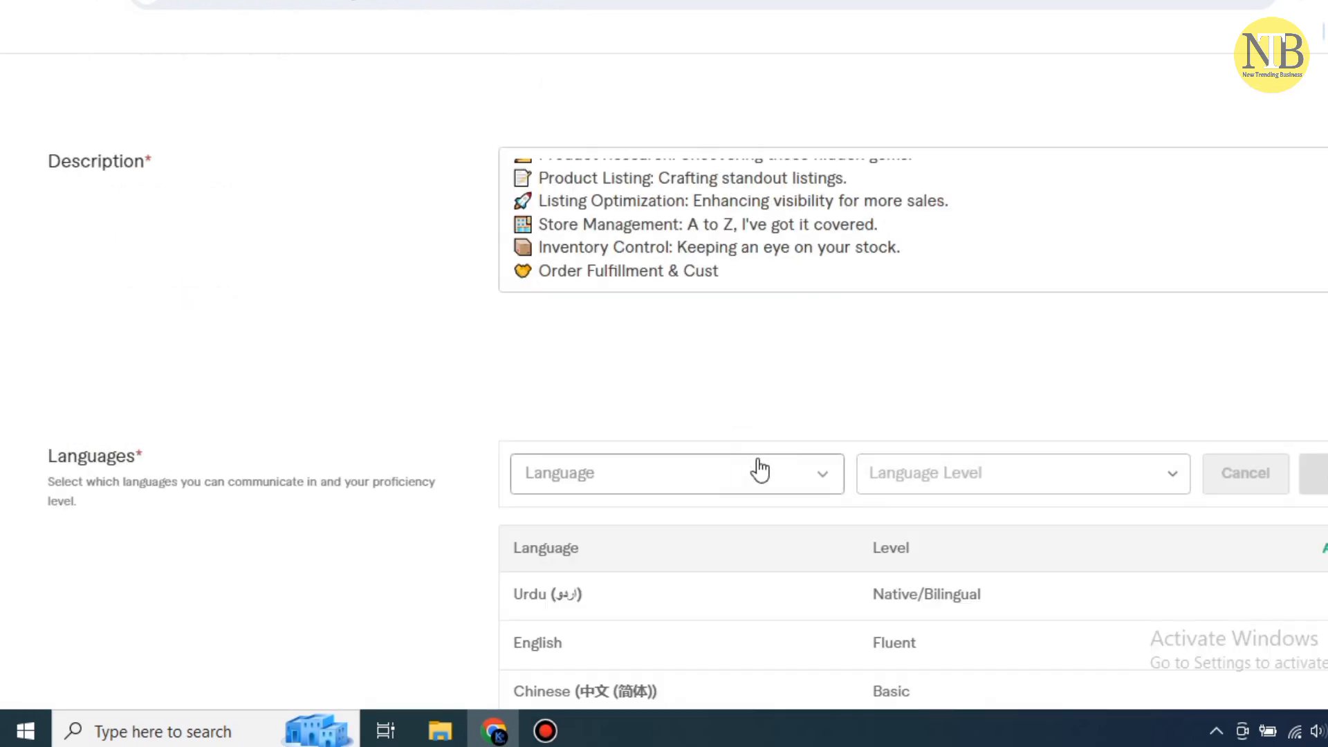
Add Turkish to the languages at Basic level
click(756, 468)
text(tur)
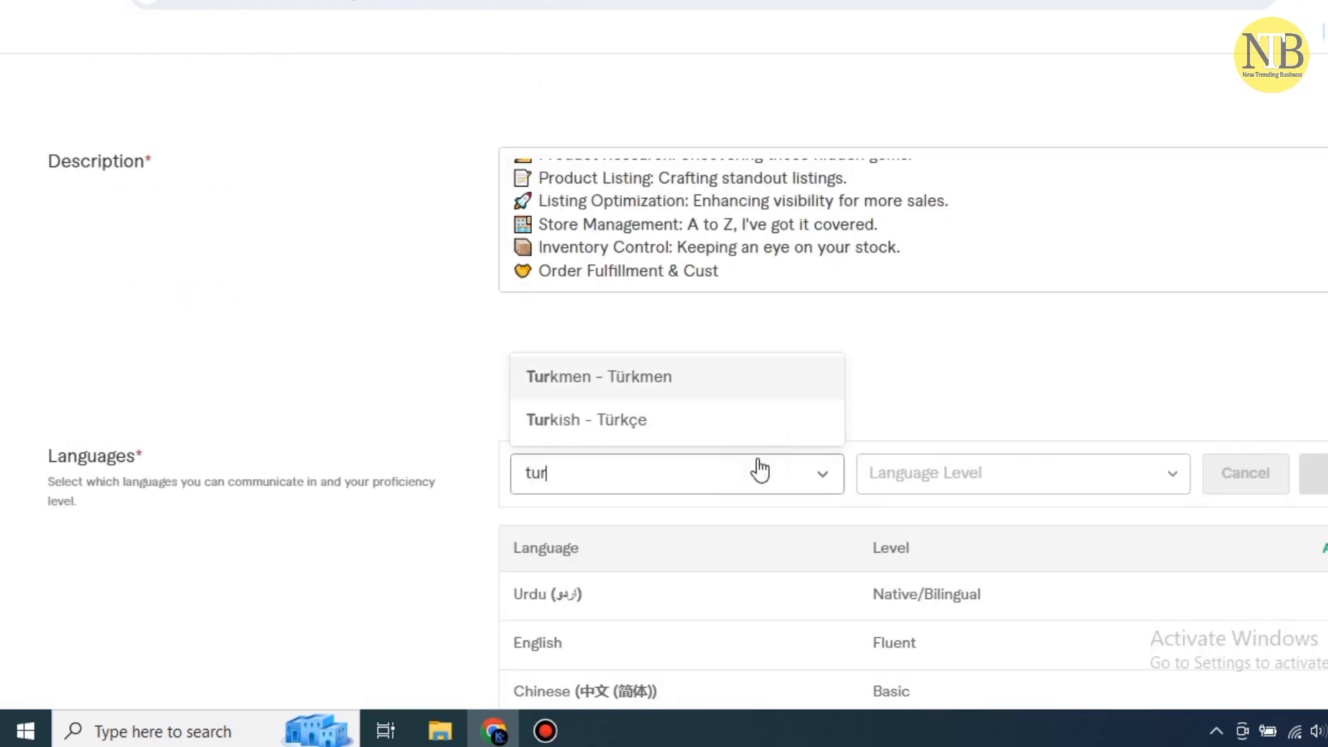
key(BackSpace)
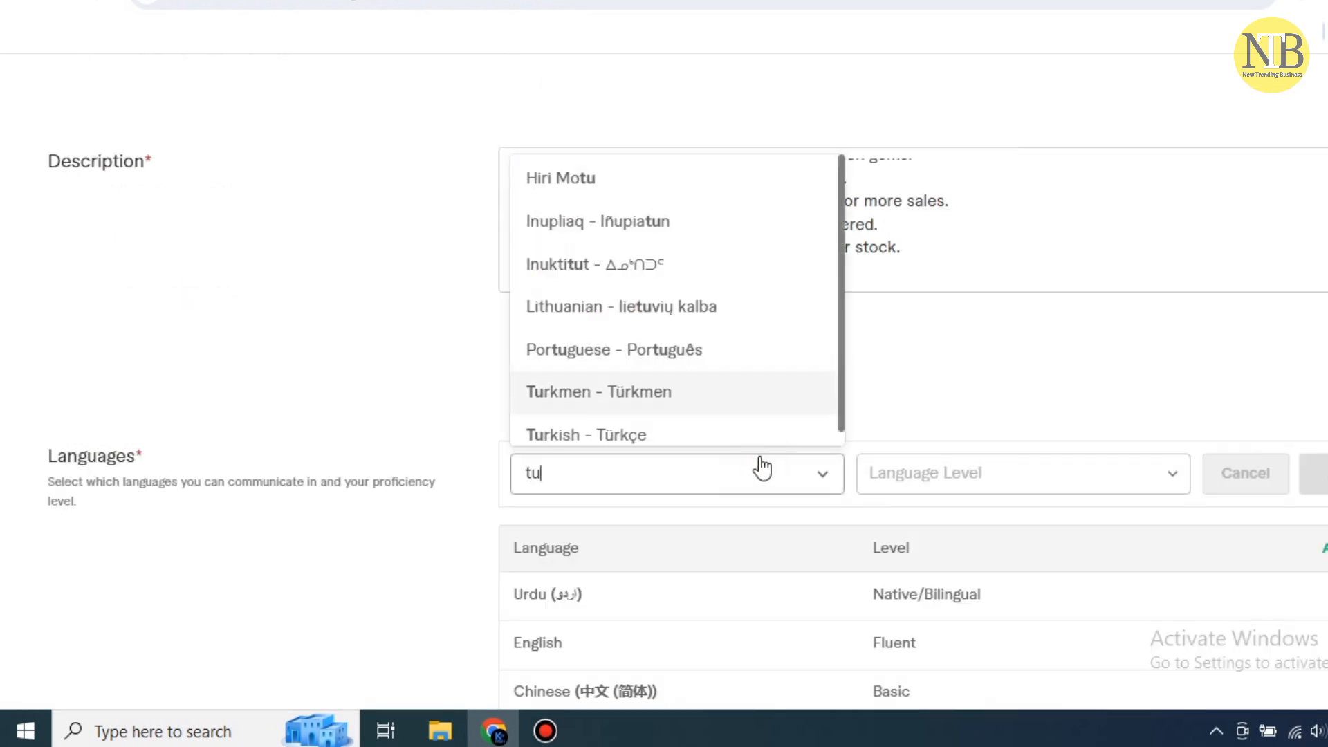
click(632, 433)
click(1135, 484)
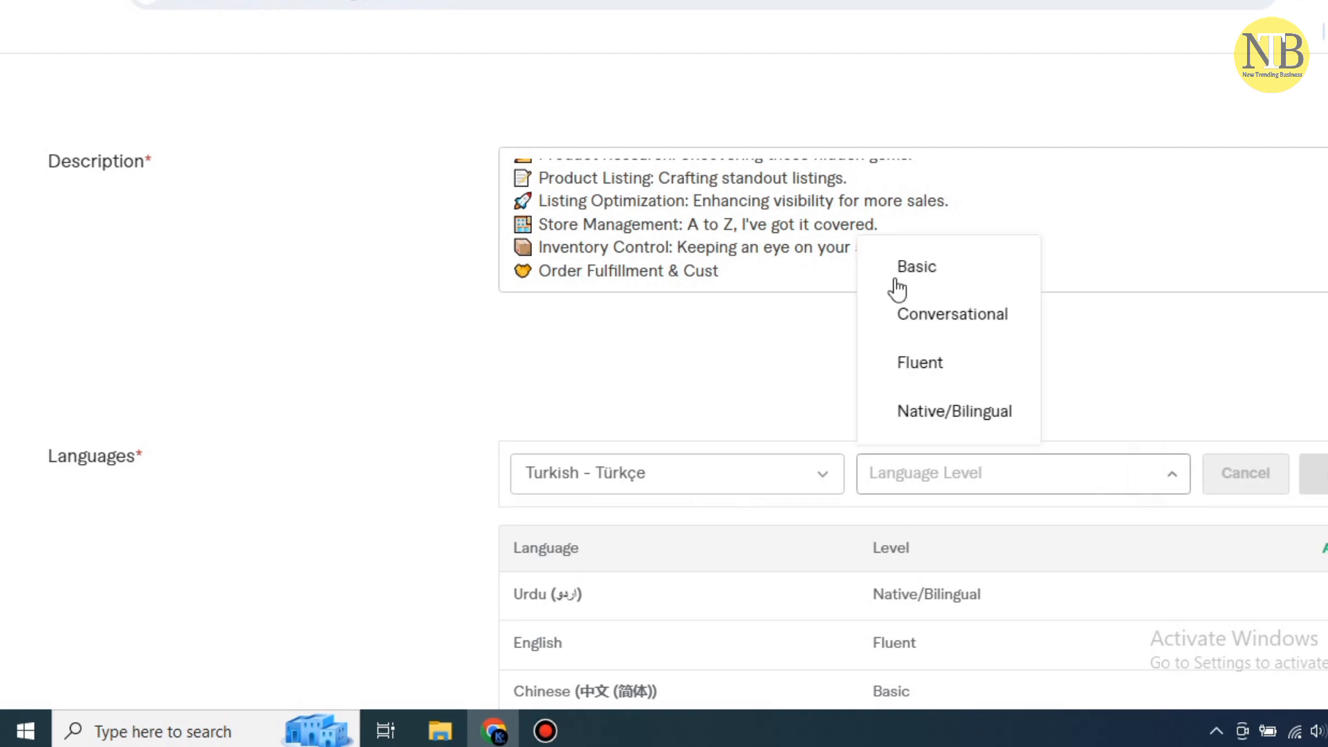
click(903, 270)
click(1318, 474)
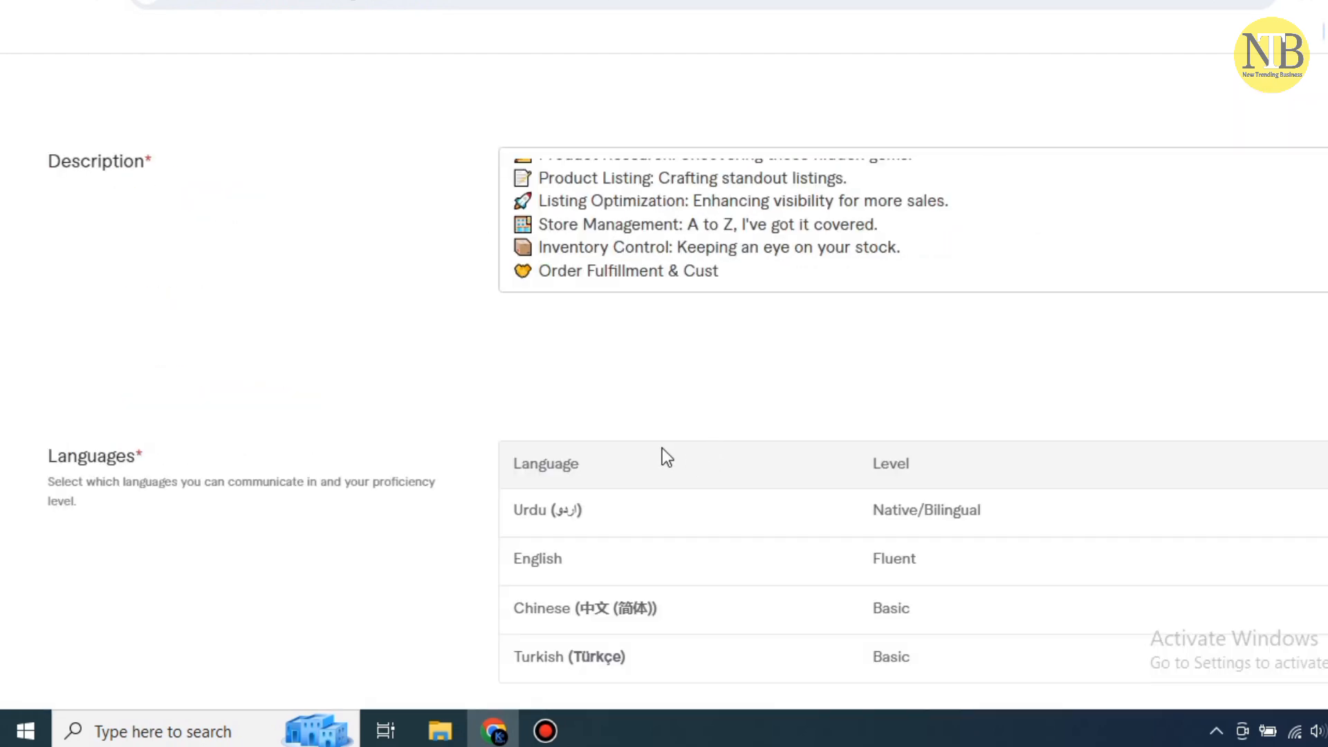
Set the occupation to Business, from 2021 to 2024
scroll(795, 472, down, 2)
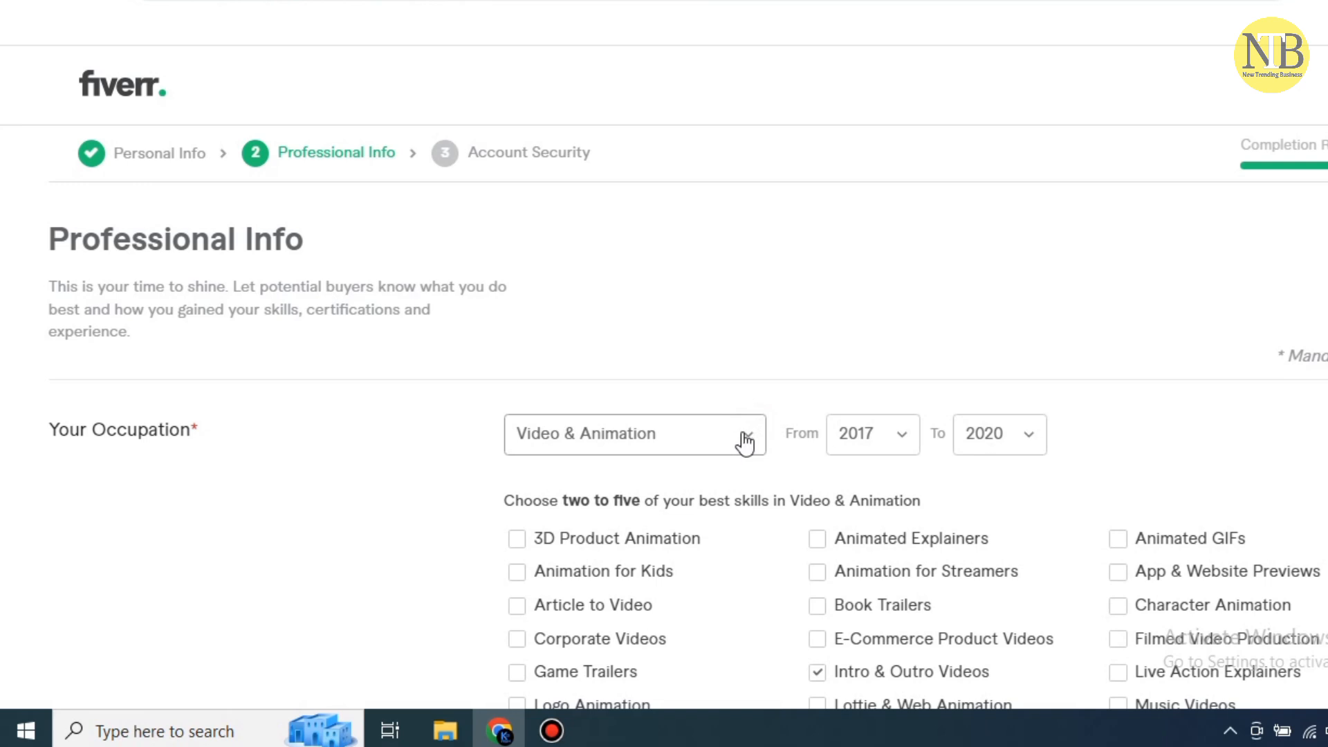
click(748, 443)
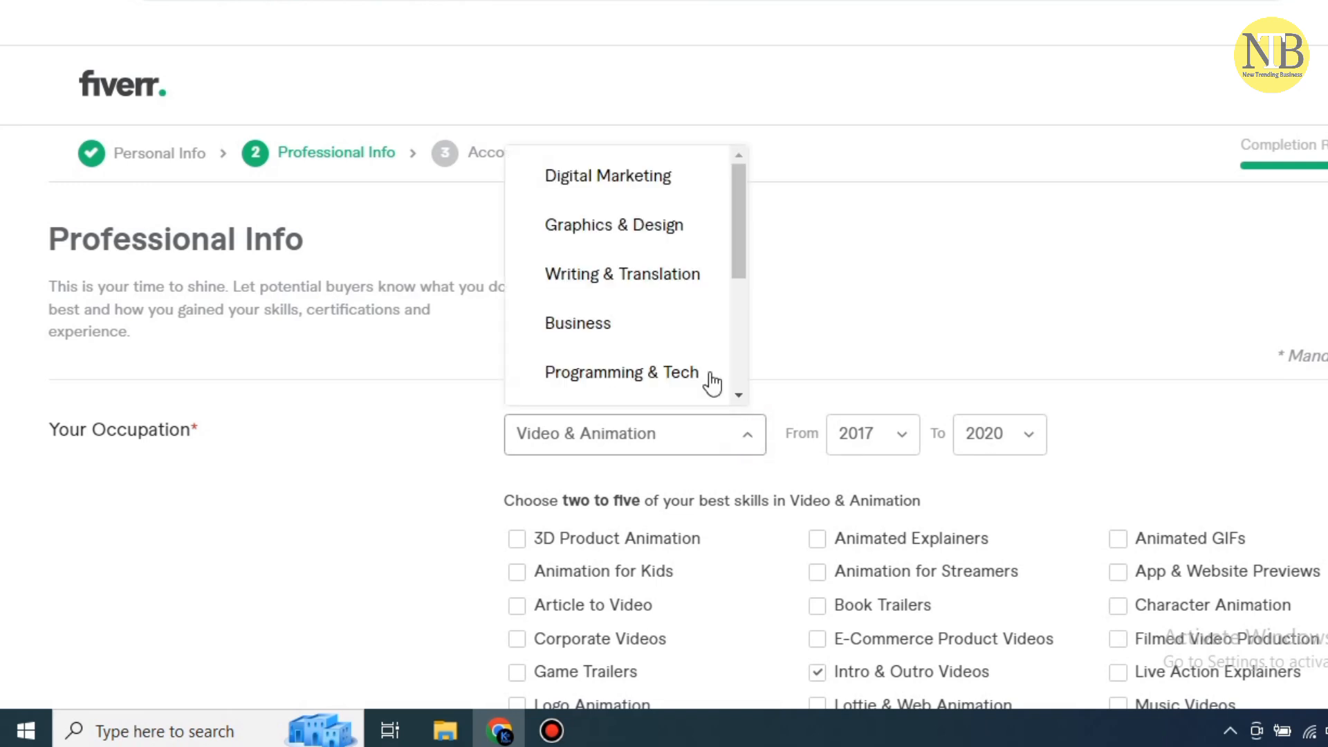
click(640, 319)
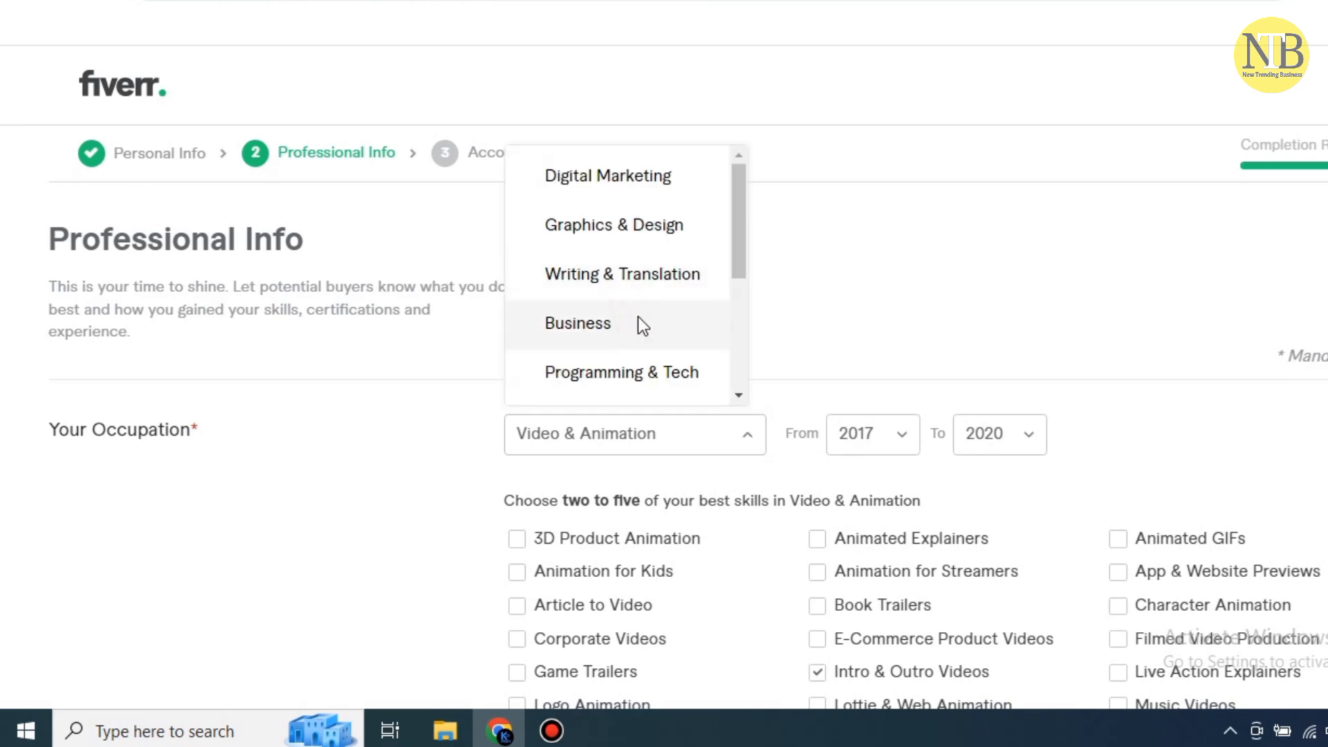
click(912, 436)
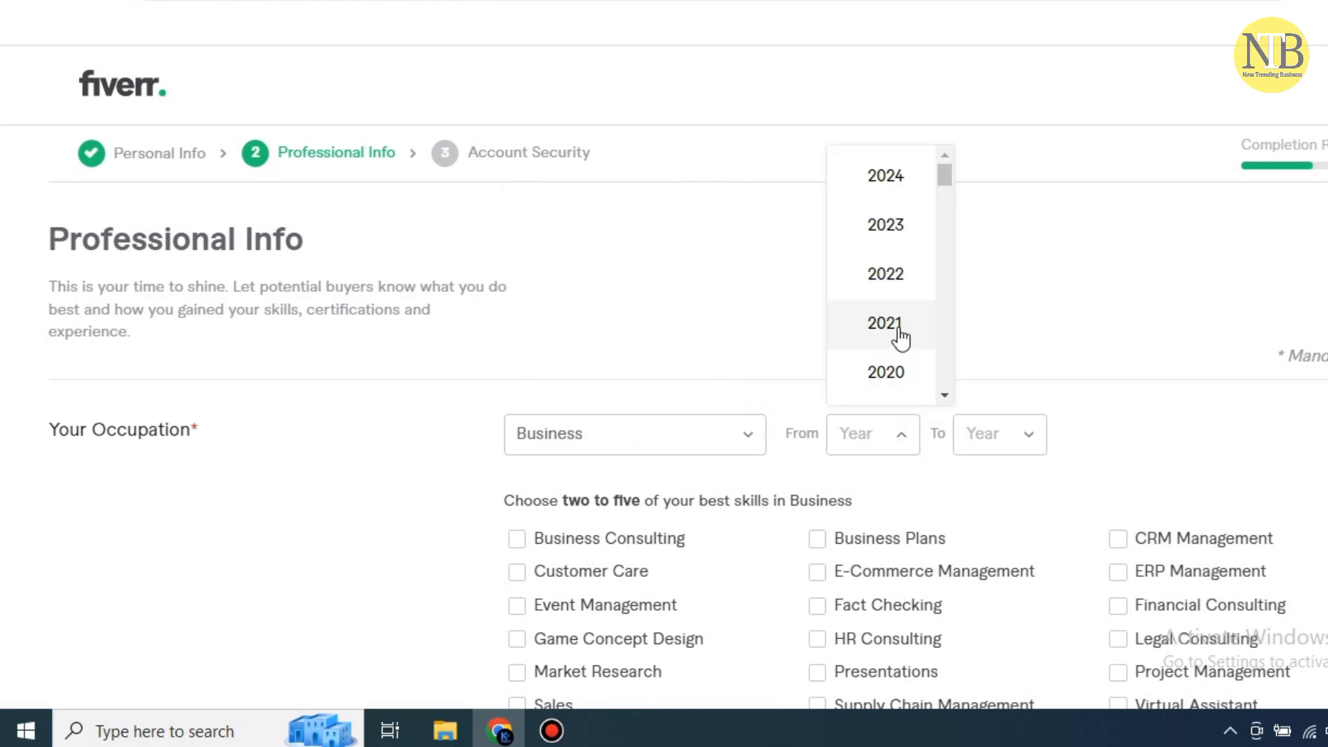
click(898, 330)
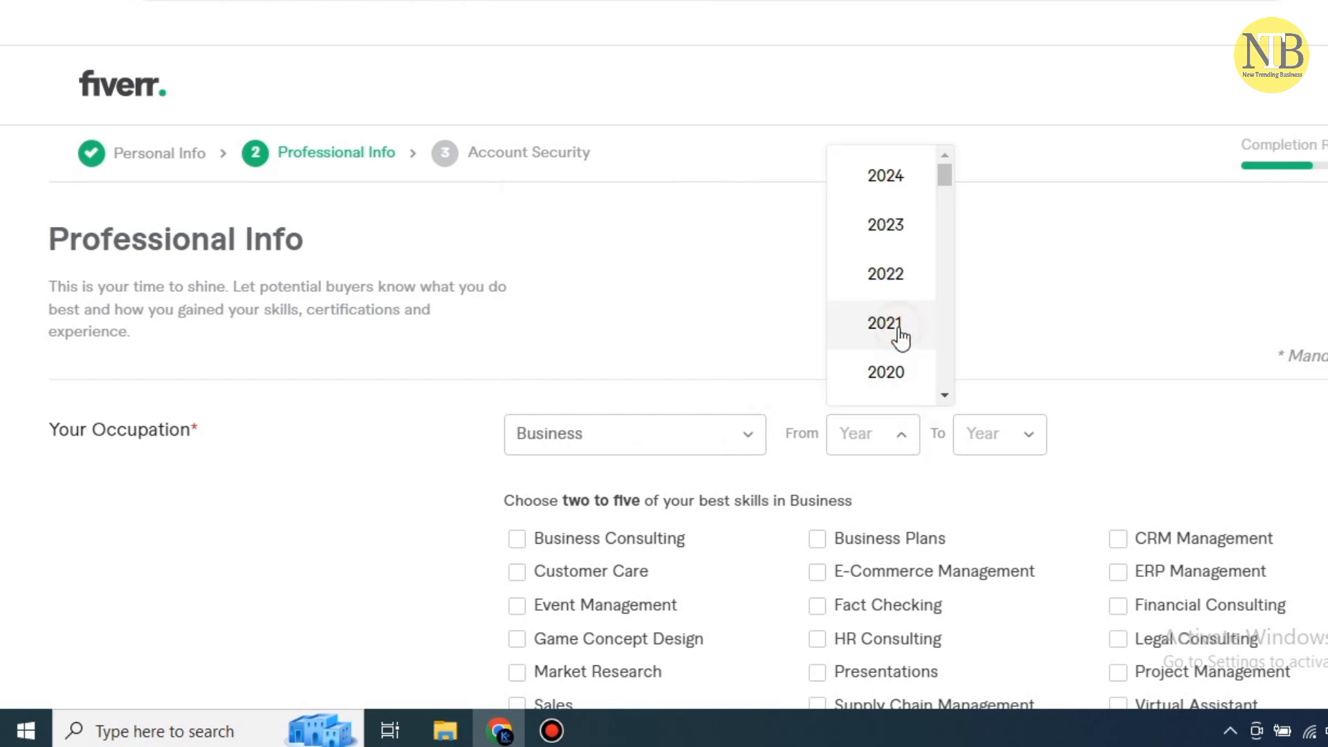
click(1021, 446)
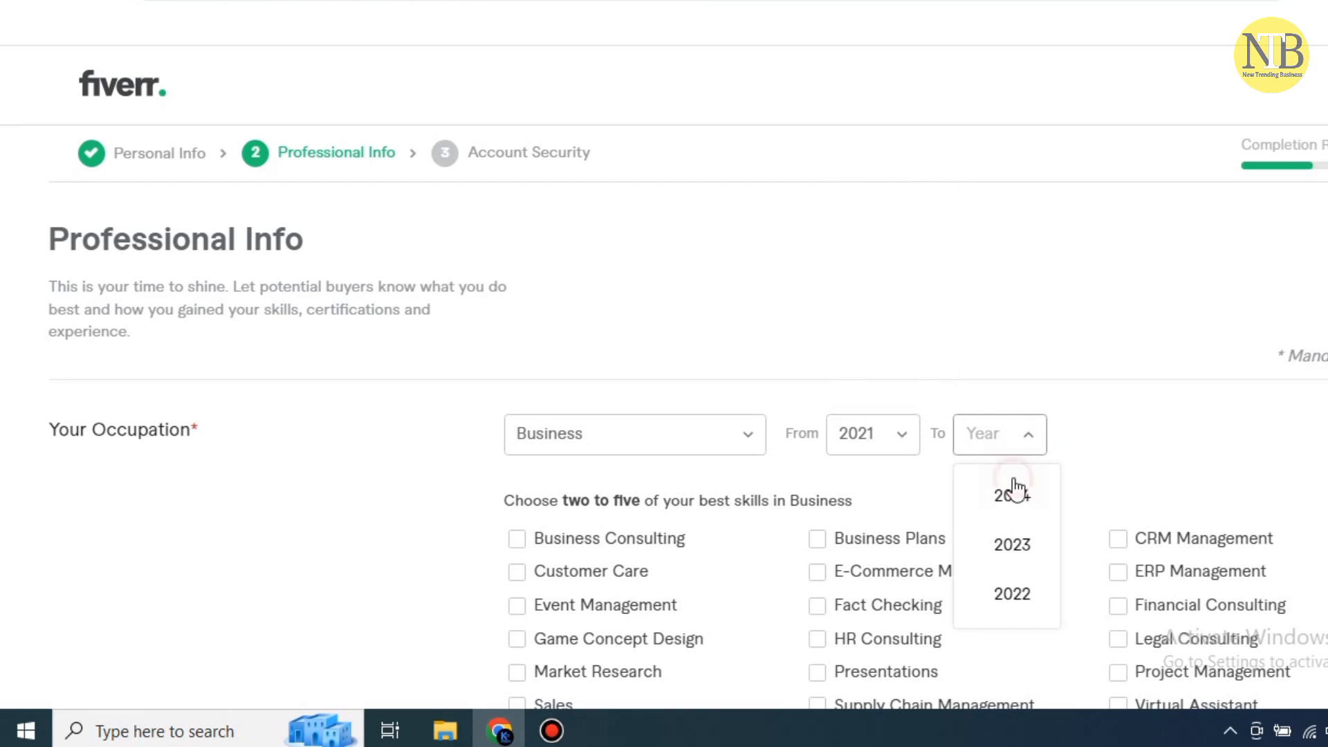
click(1014, 485)
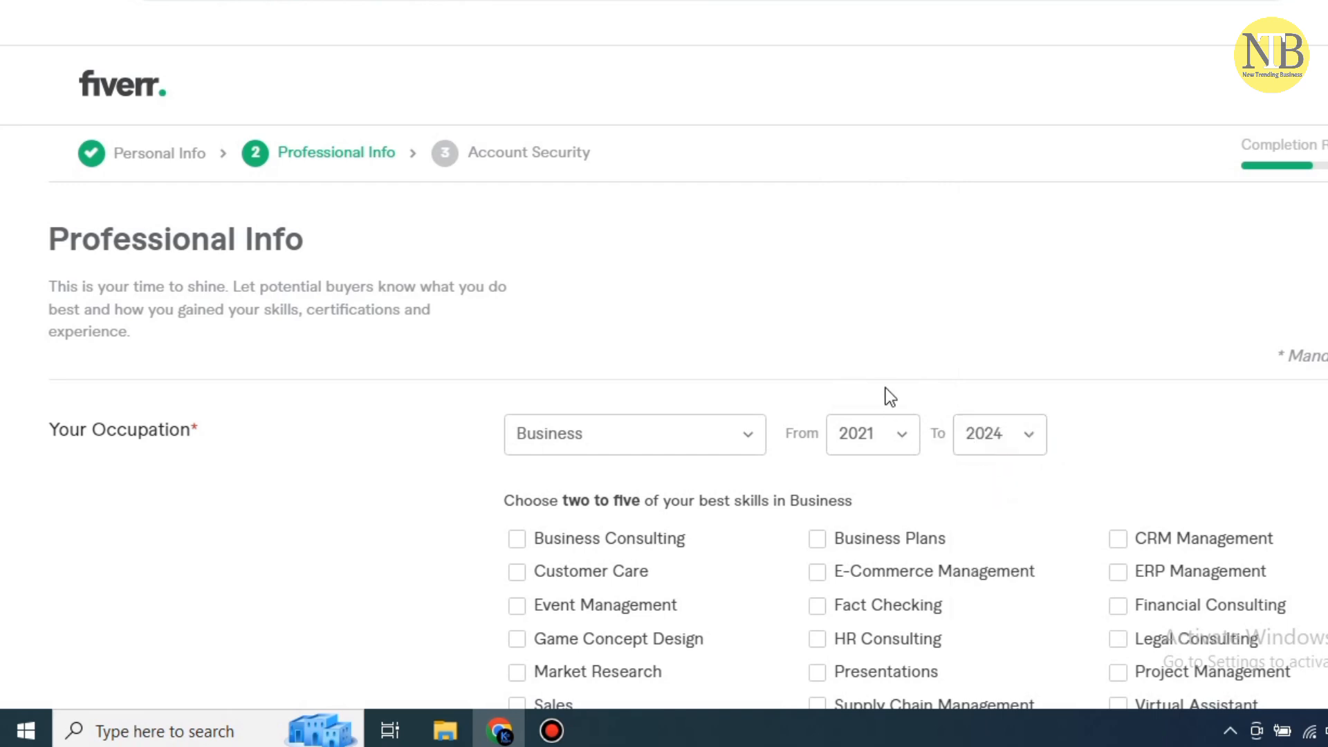
scroll(865, 387, down, 3)
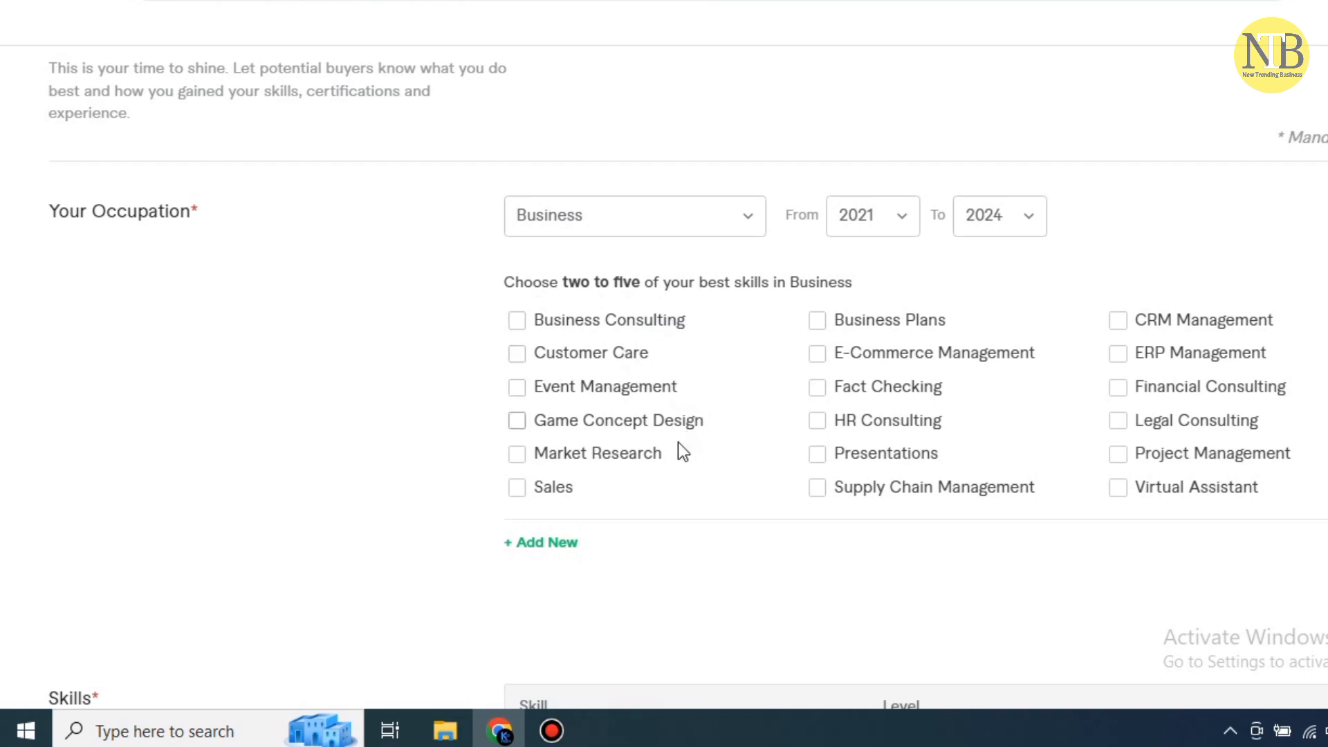
Tick Sales and Virtual Assistant among the Business skills
click(534, 495)
click(1125, 497)
scroll(1257, 397, down, 2)
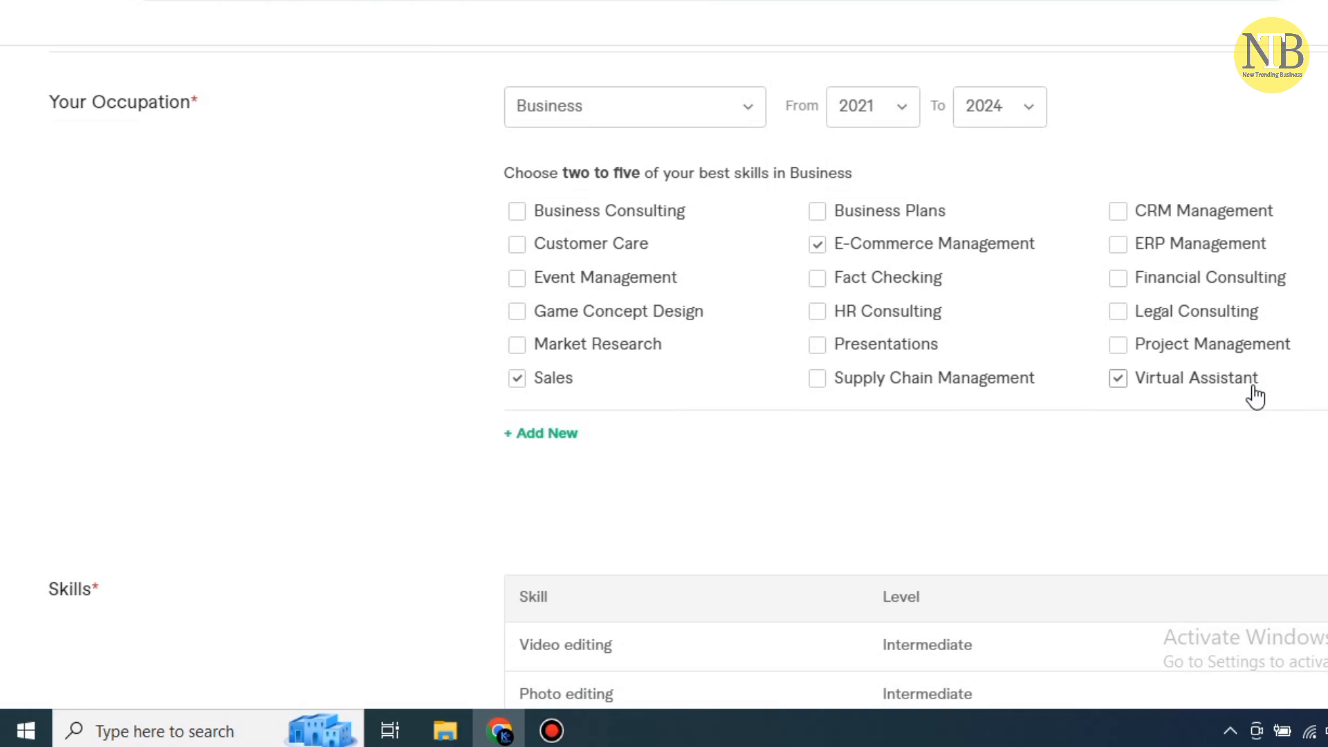
scroll(1257, 396, down, 5)
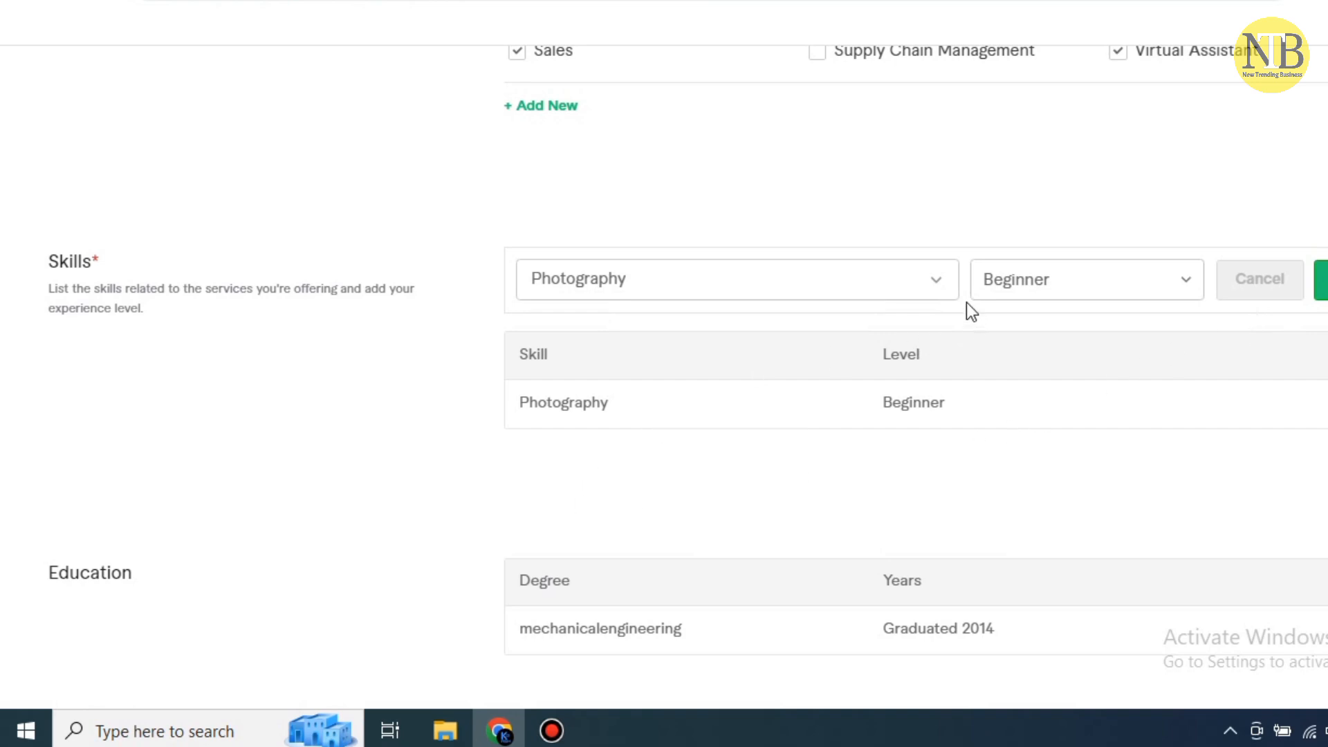
Add E-commerce to the Skills table at Expert level
click(935, 278)
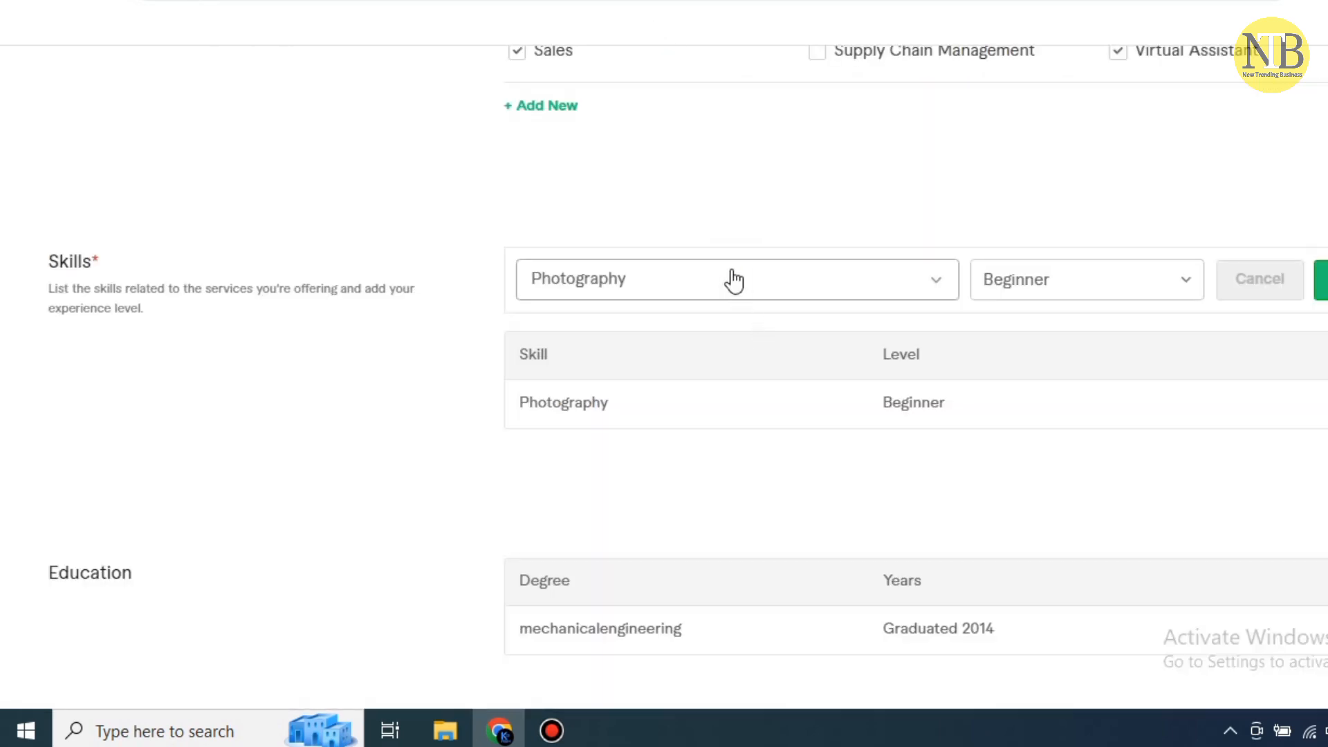
click(734, 280)
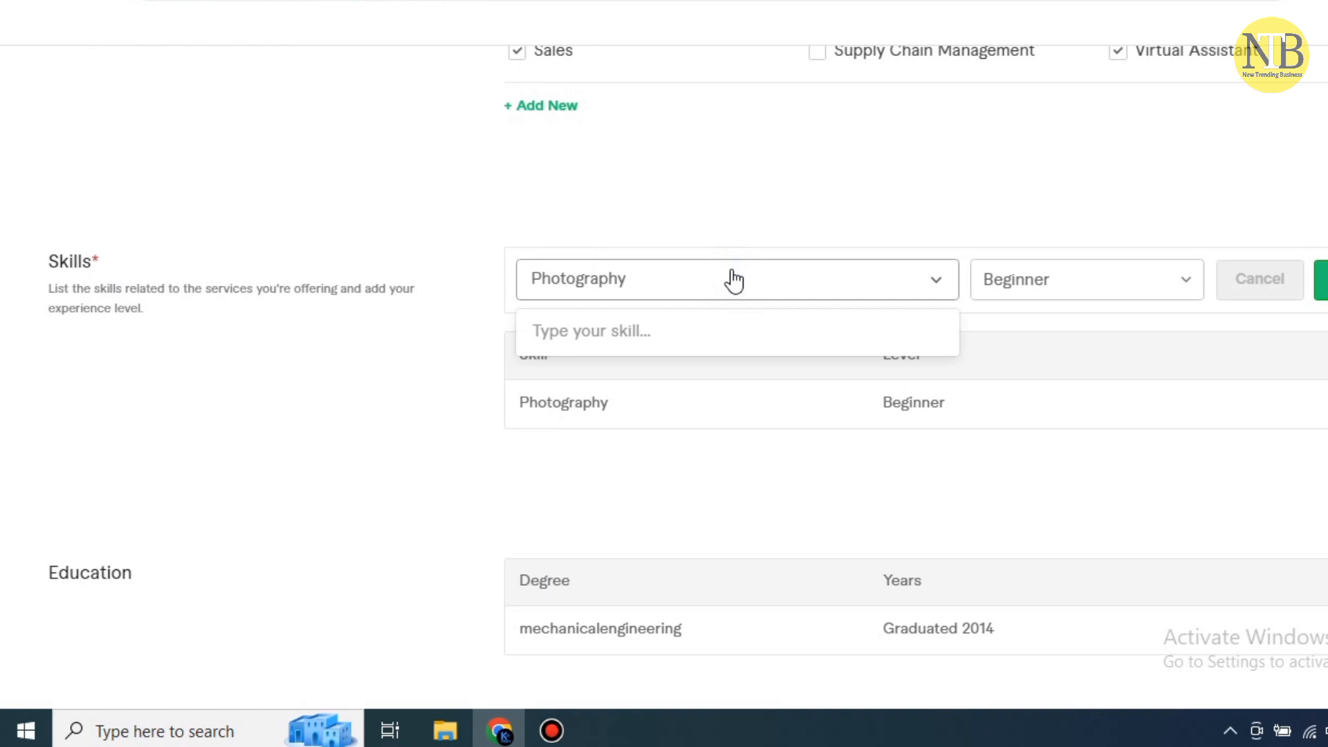
text(e)
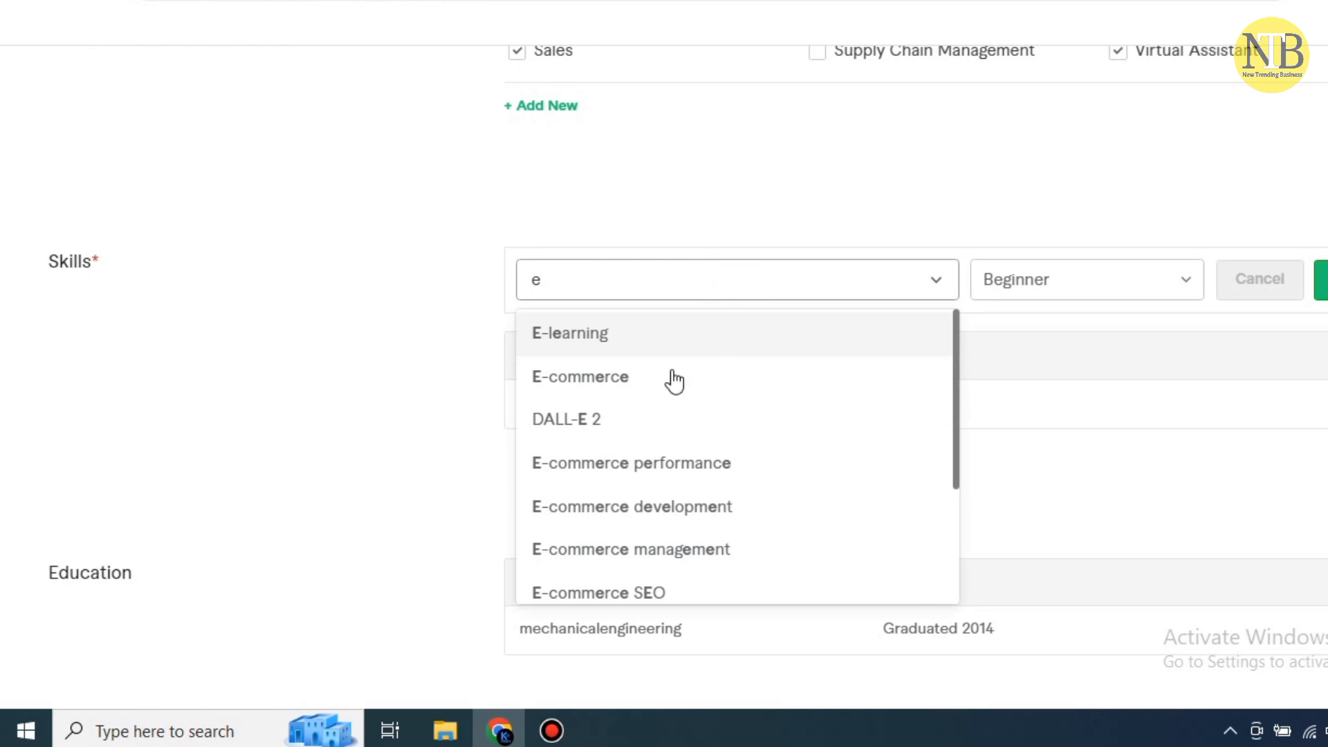
click(631, 377)
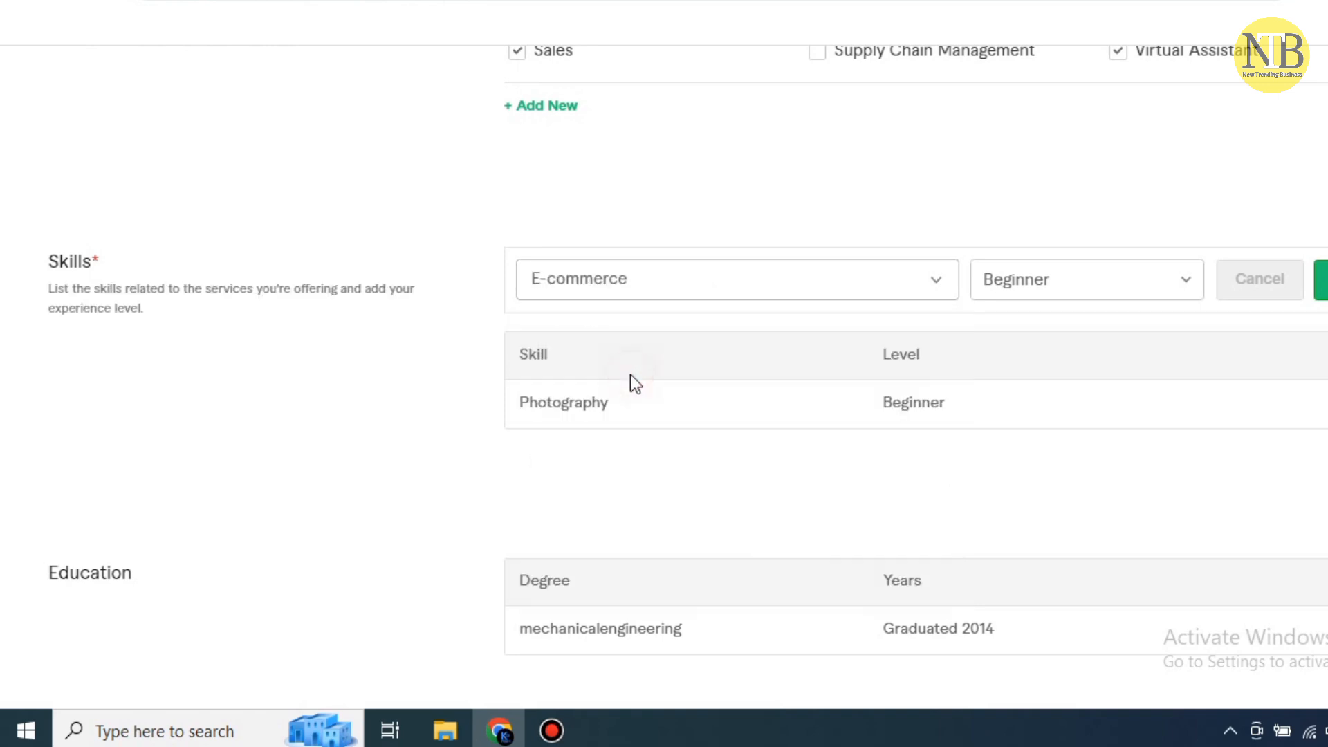
click(1184, 285)
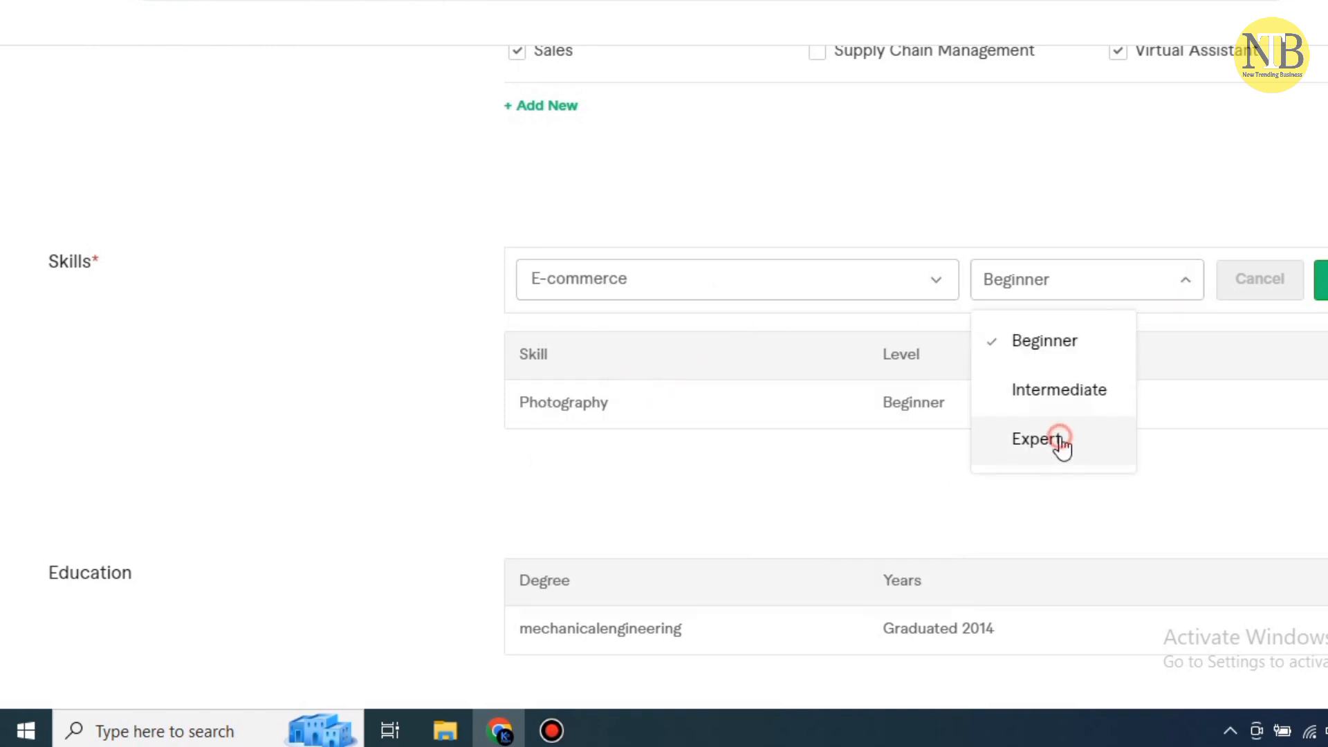
click(1068, 436)
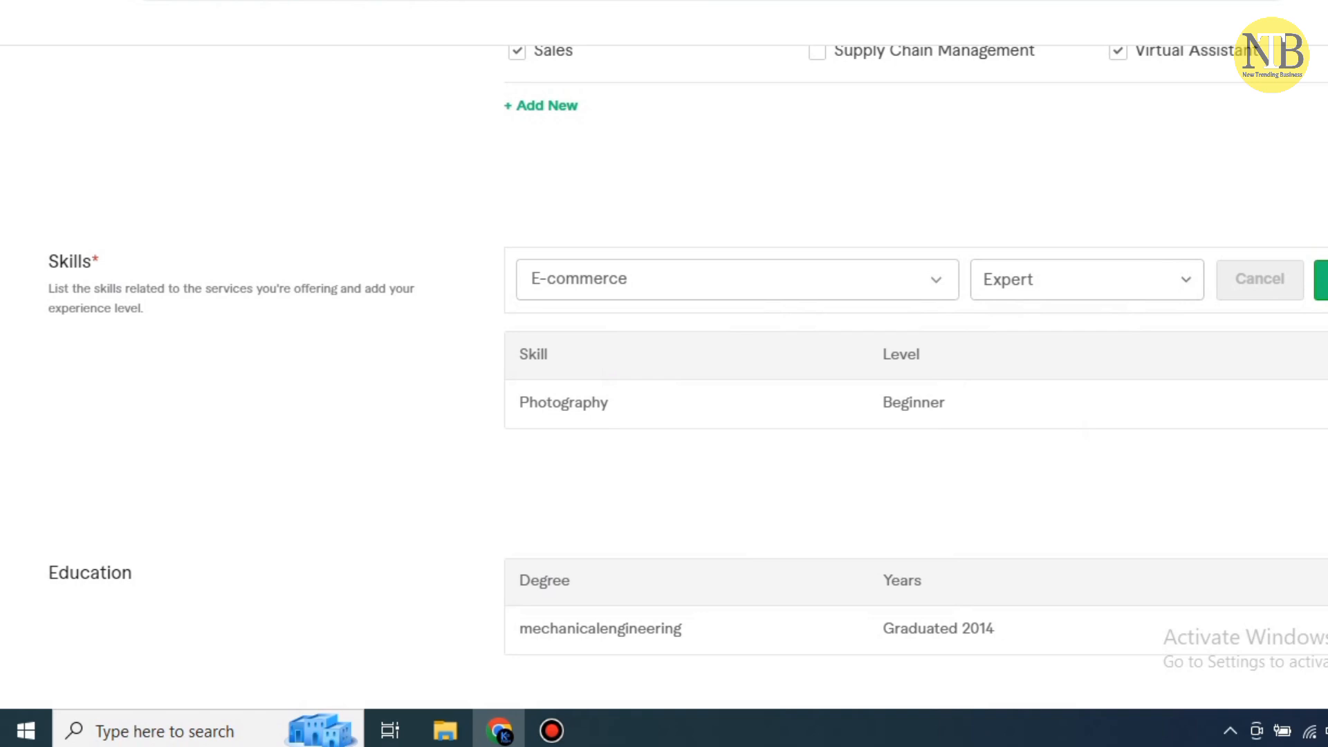
click(1320, 280)
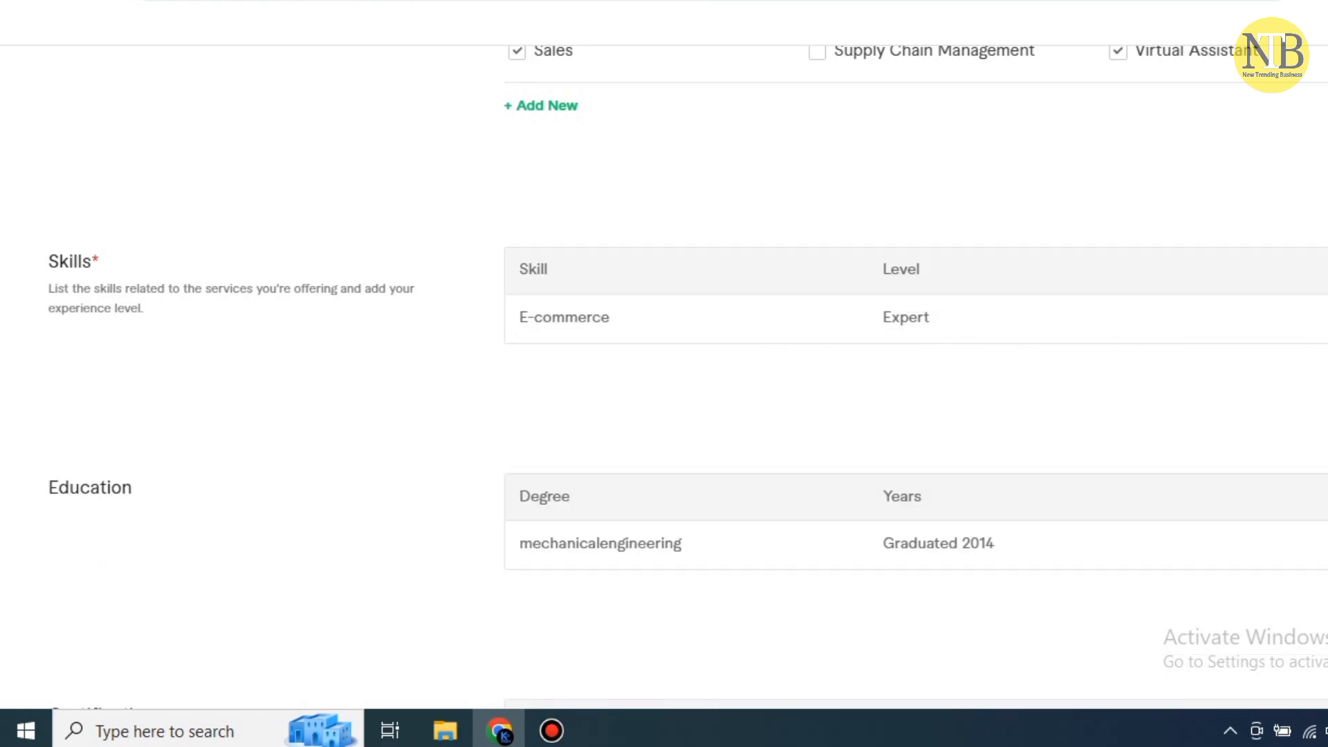
click(1327, 270)
click(809, 285)
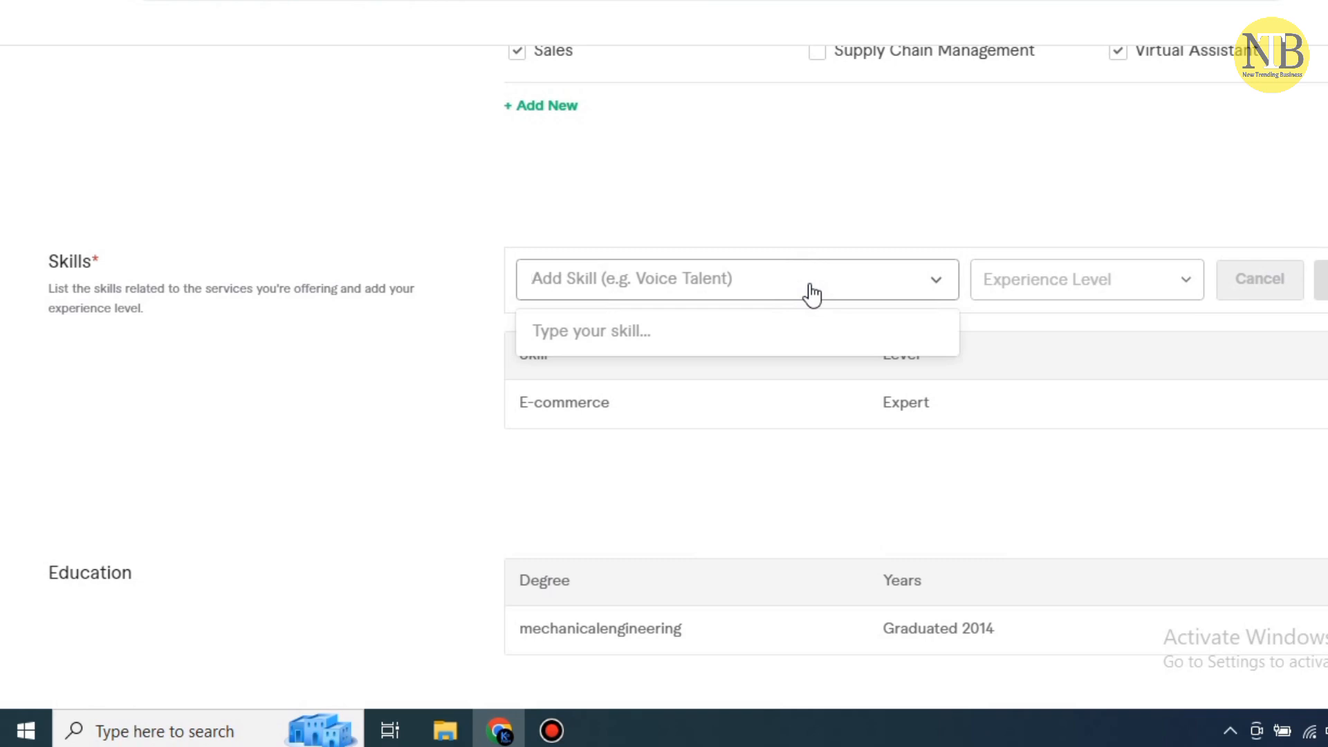
text(drop)
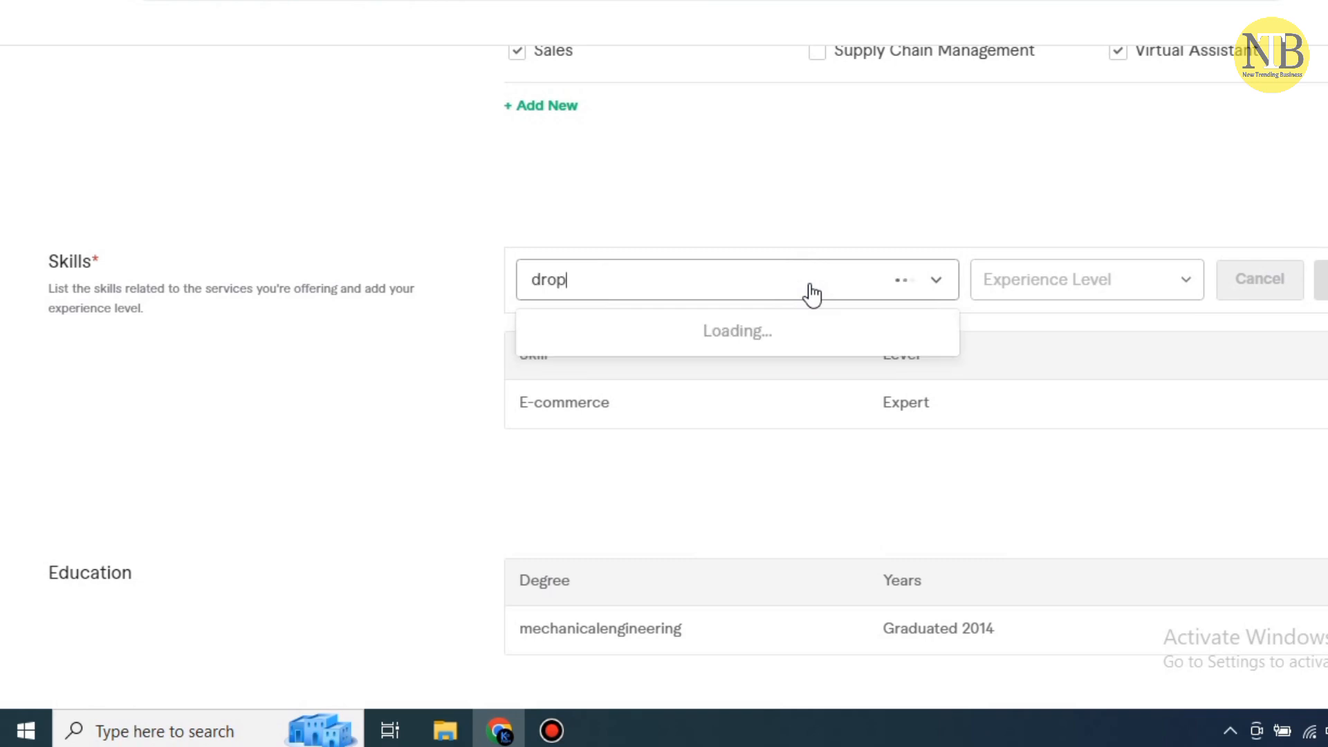
text(p)
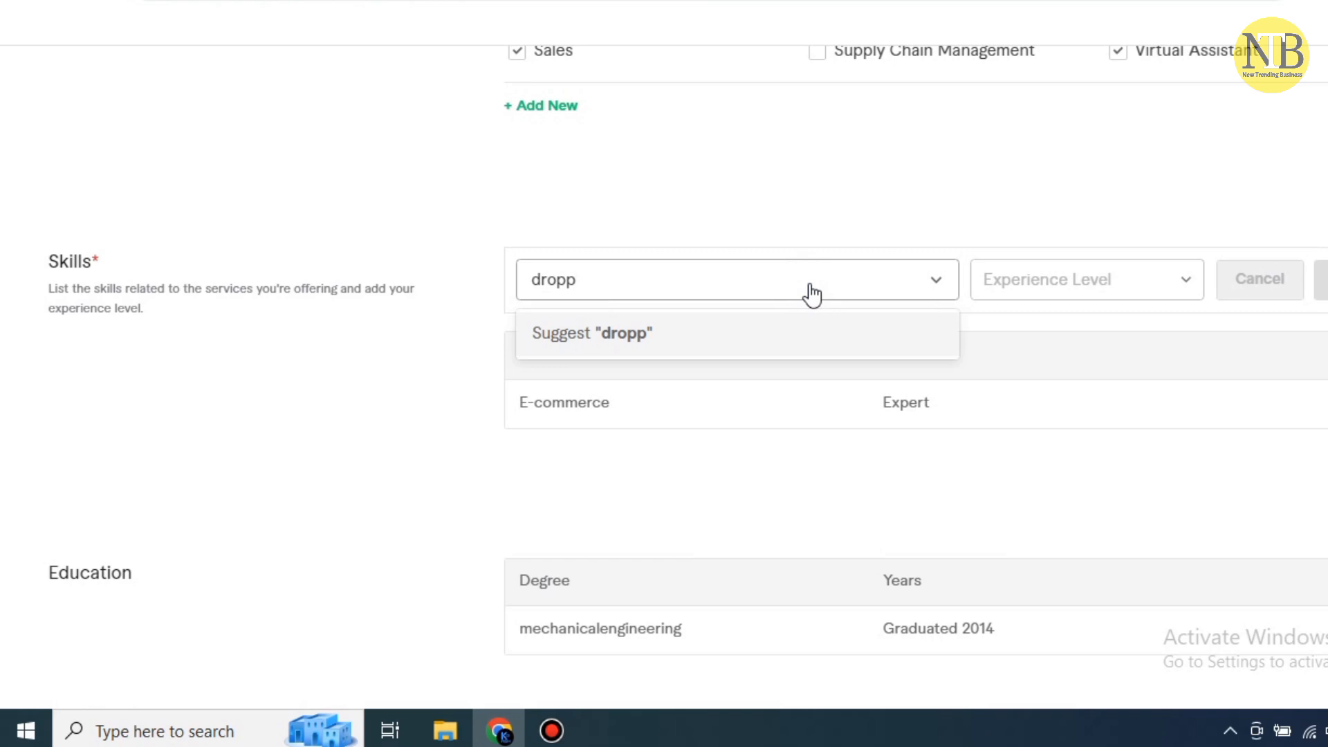
text(i)
key(BackSpace)
key(BackSpace)
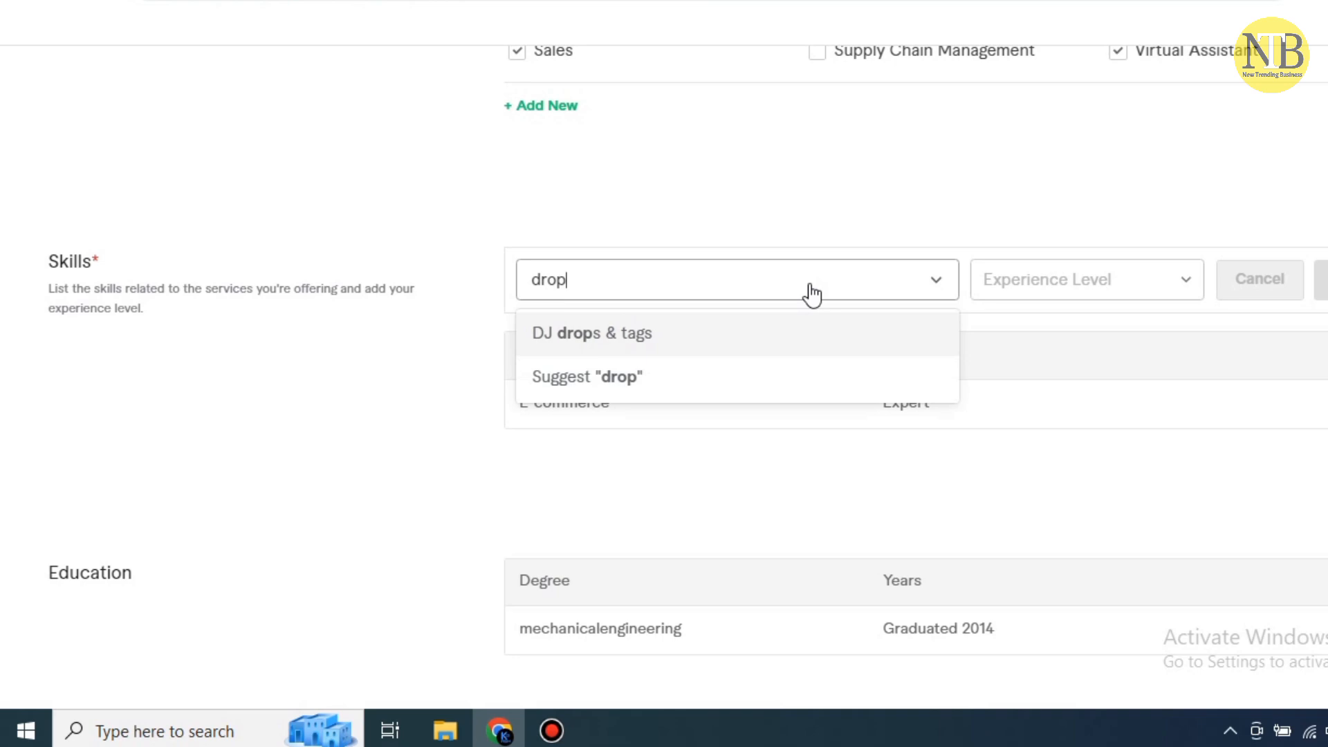
text(p)
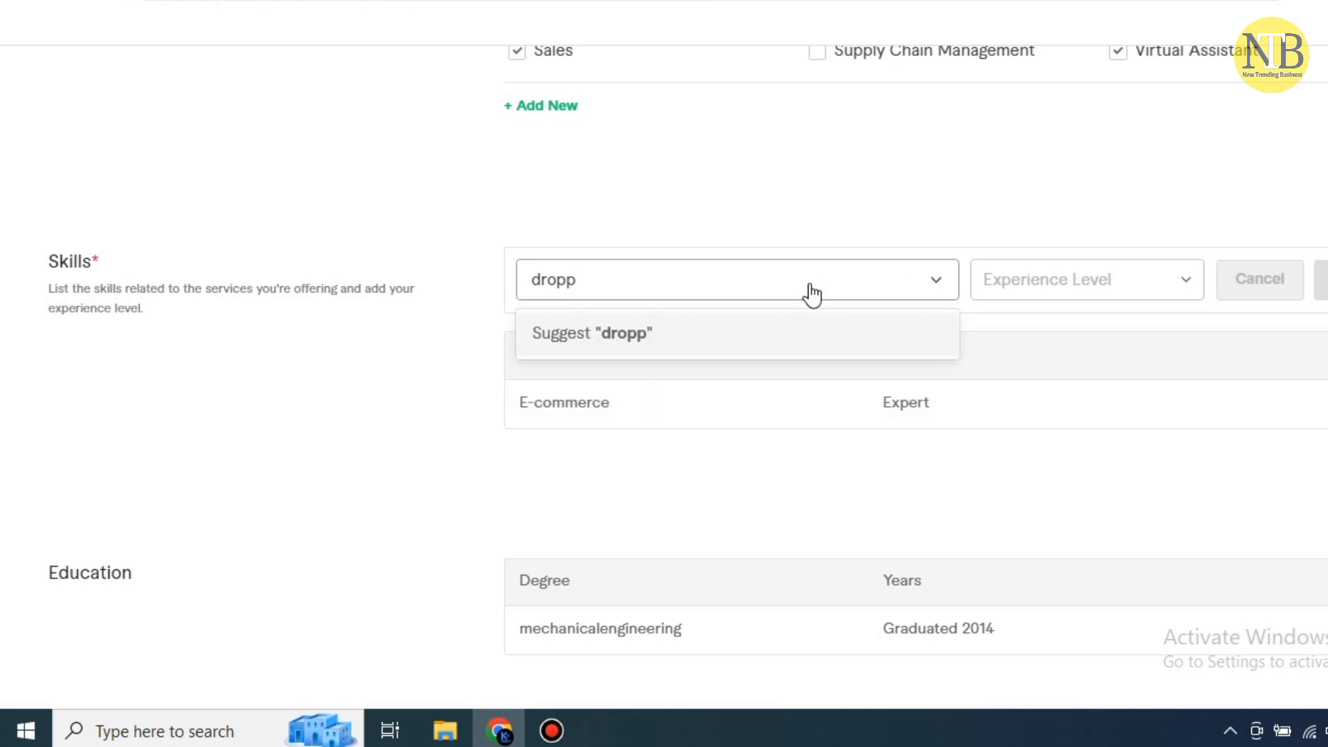
text(shi)
text(pp)
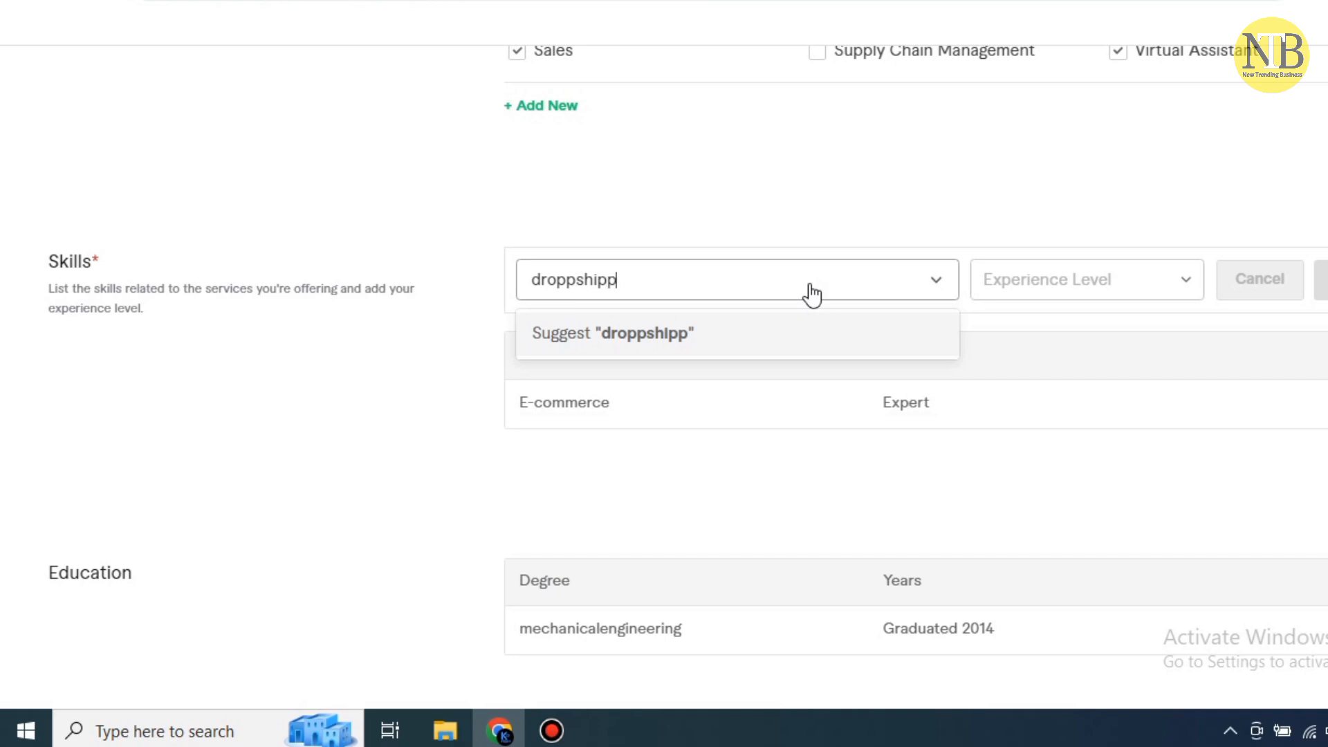
key(BackSpace)
key(BackSpace)
key(BackSpace)
key(BackSpace)
key(BackSpace)
key(BackSpace)
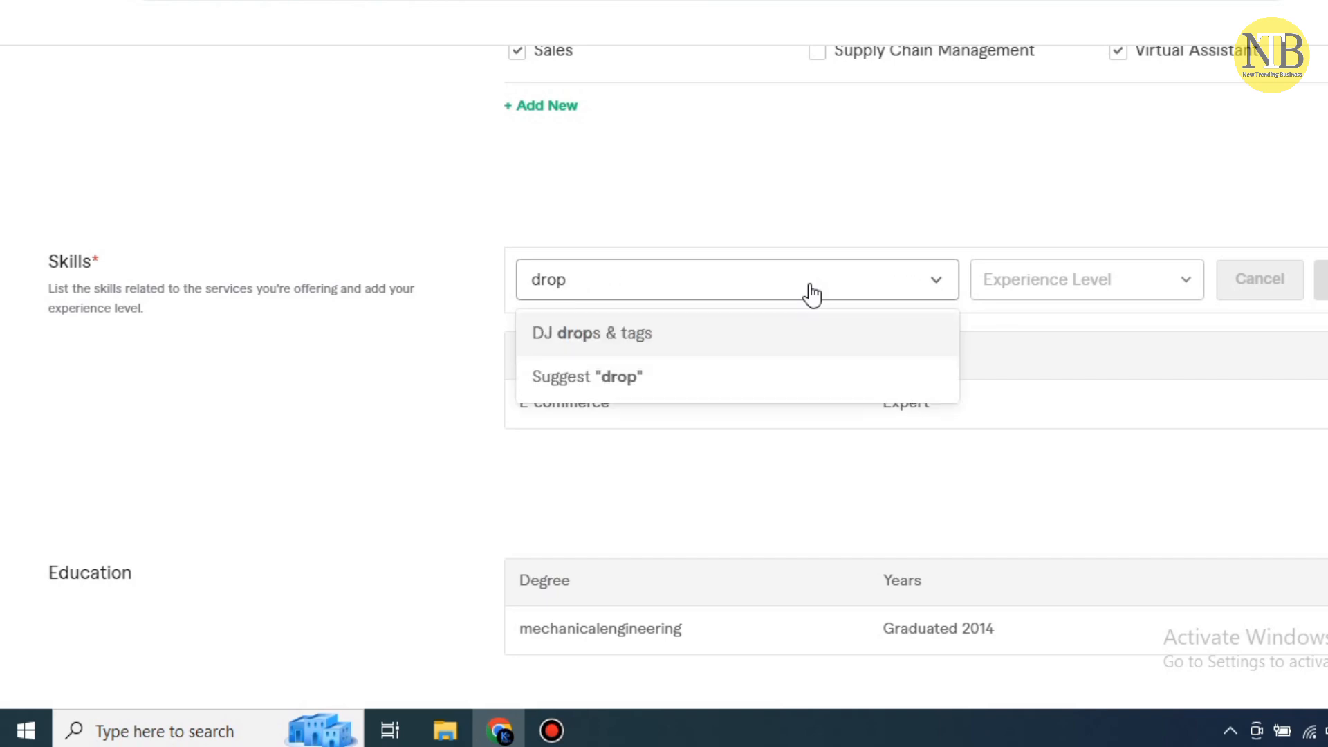
text(sh)
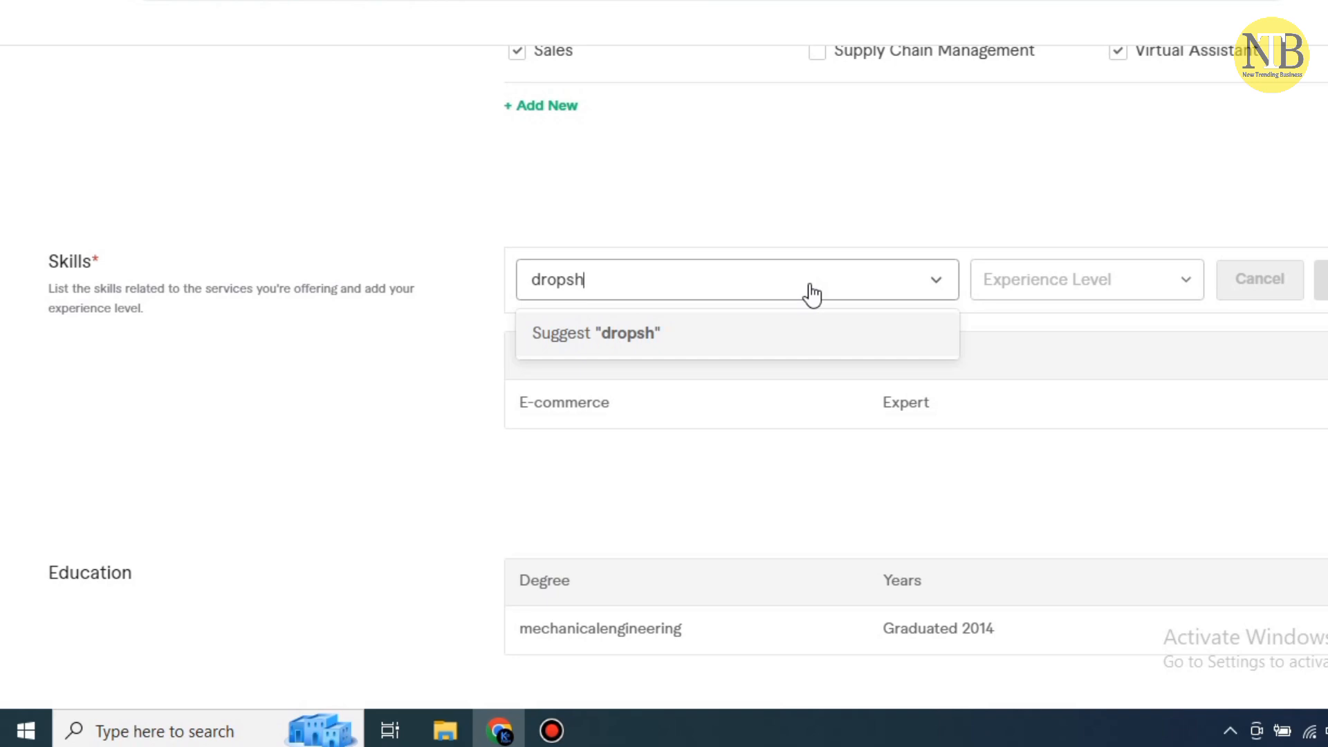
text(iping)
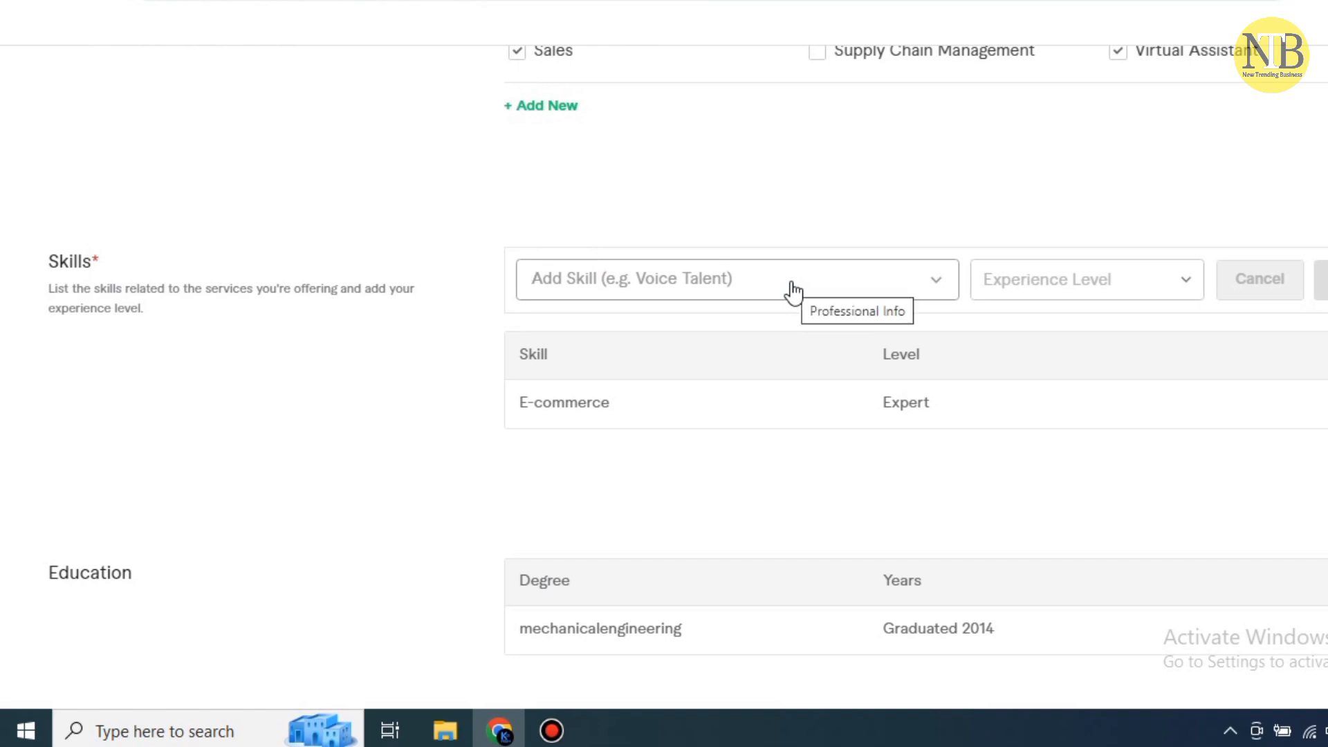
Add 'eBay dropshipping' as a skill at Expert level
click(794, 291)
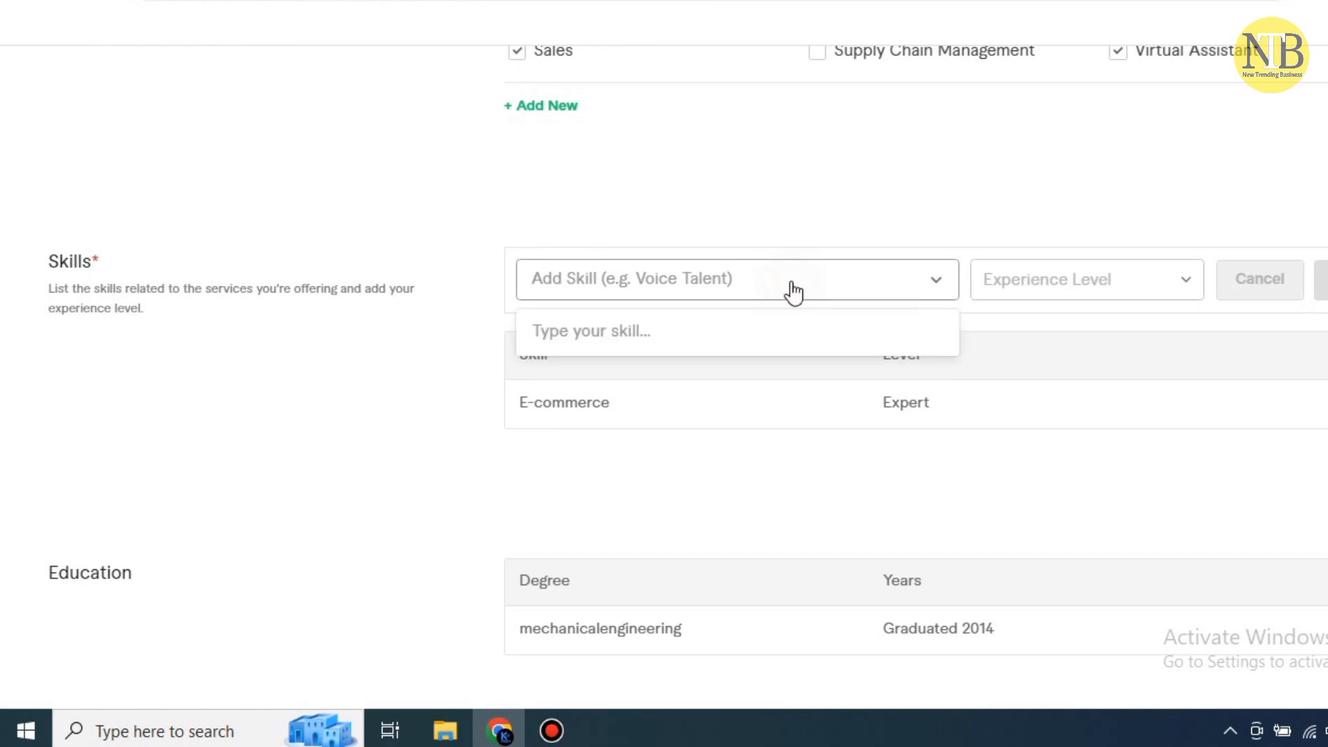
text(ebay)
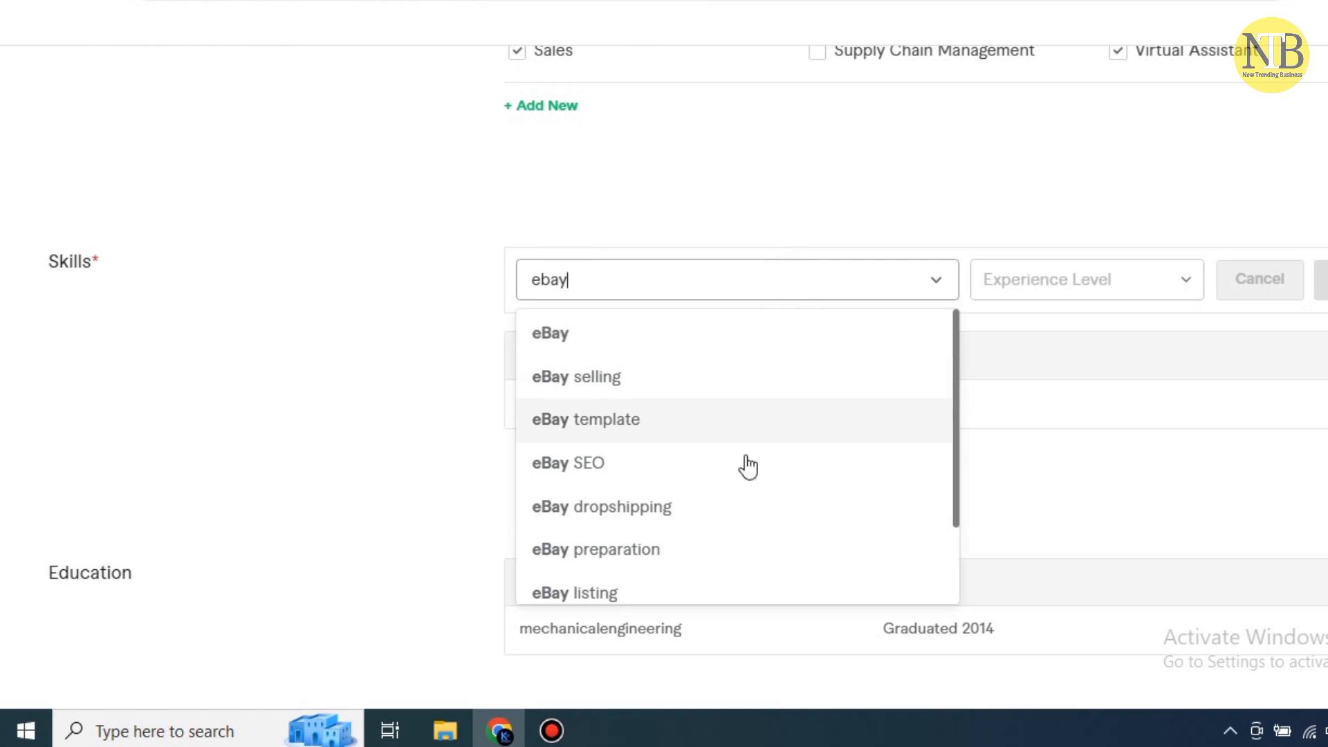
click(630, 510)
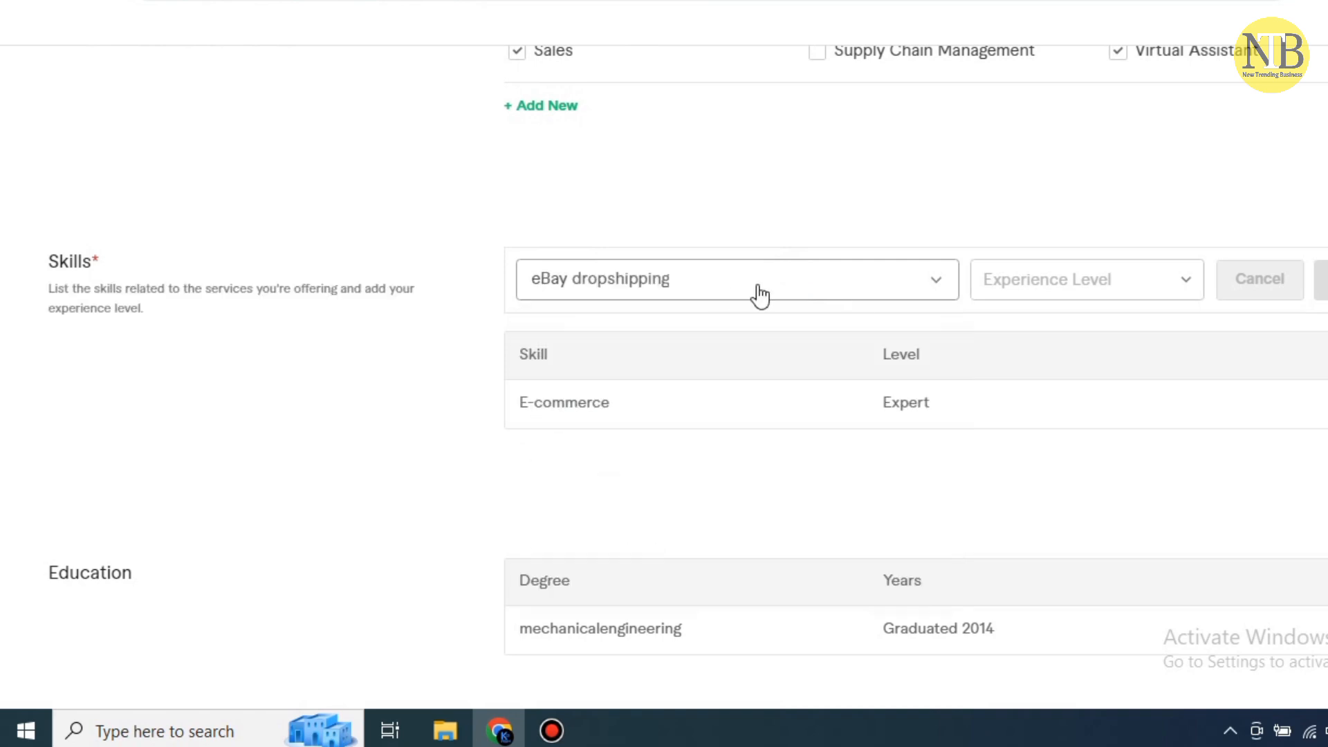
click(1192, 286)
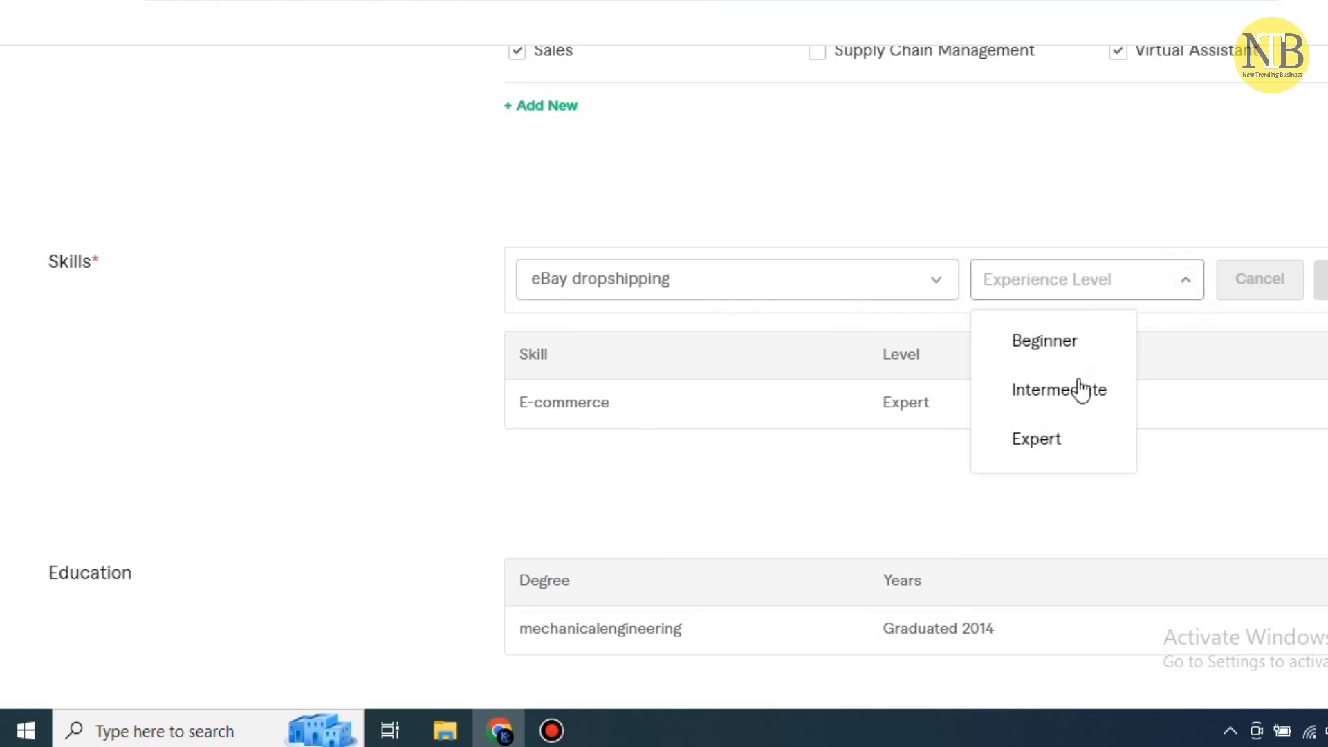
click(1058, 449)
click(1321, 280)
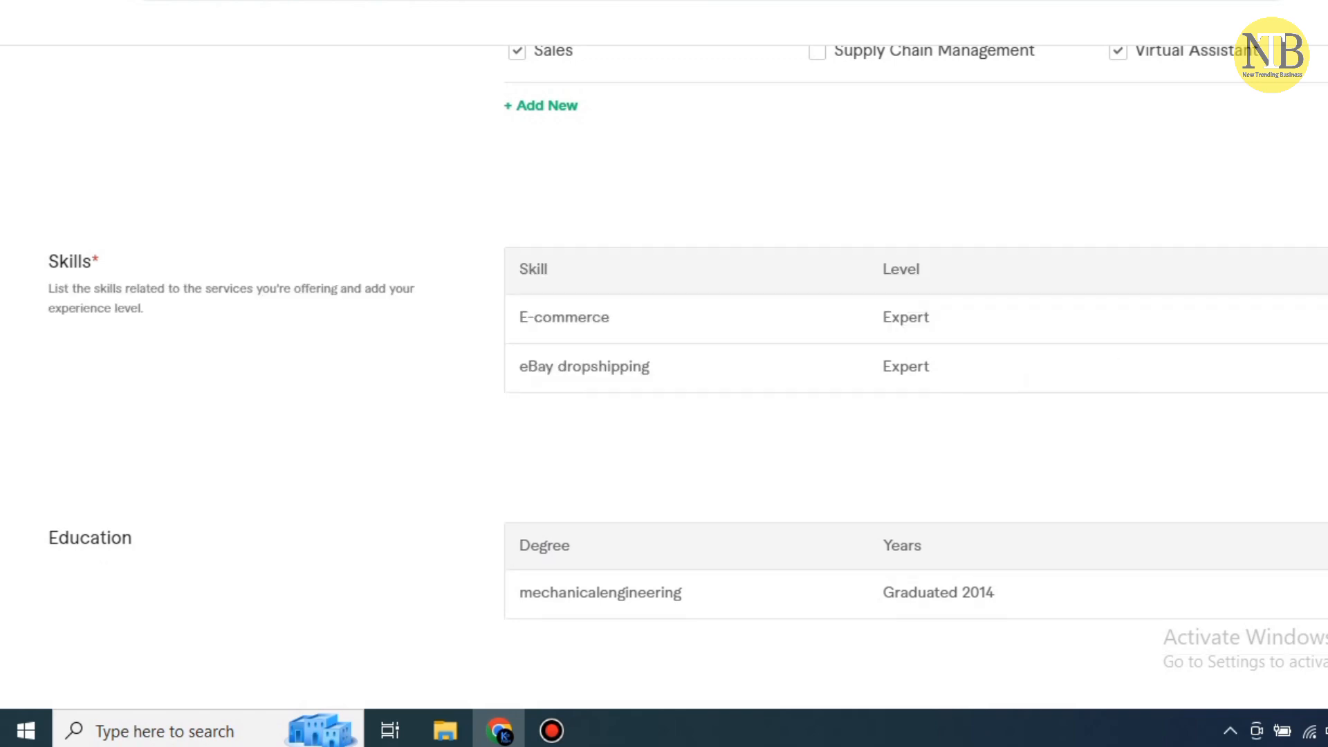
Add 'Amazon' as a second skill at Expert level
click(640, 280)
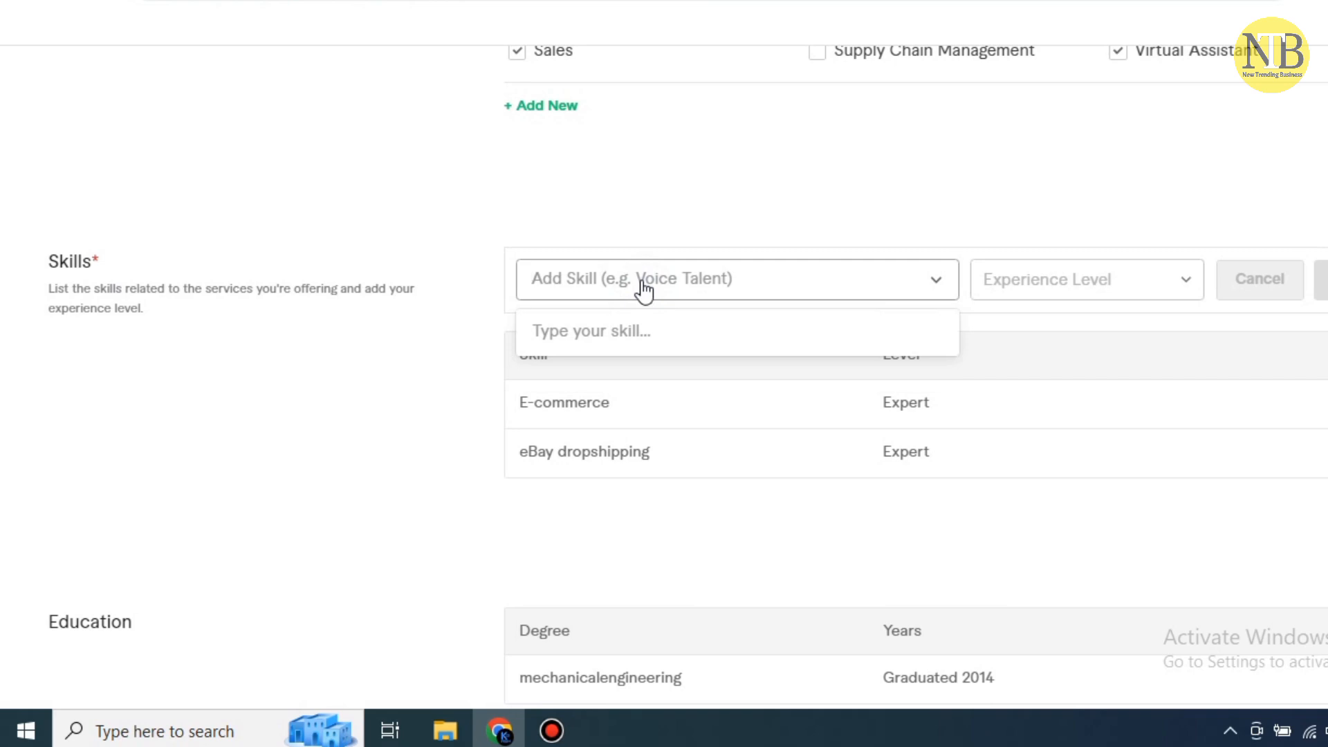
text(ama)
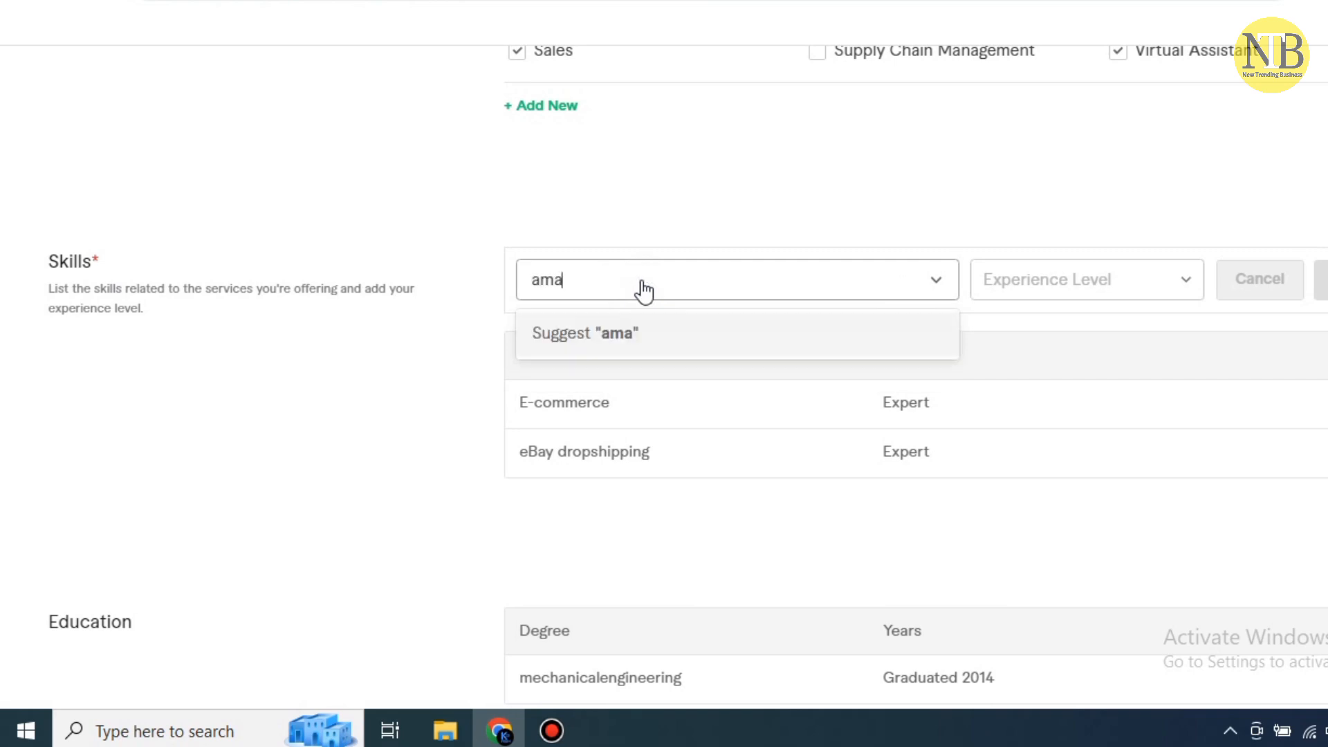
text(zon)
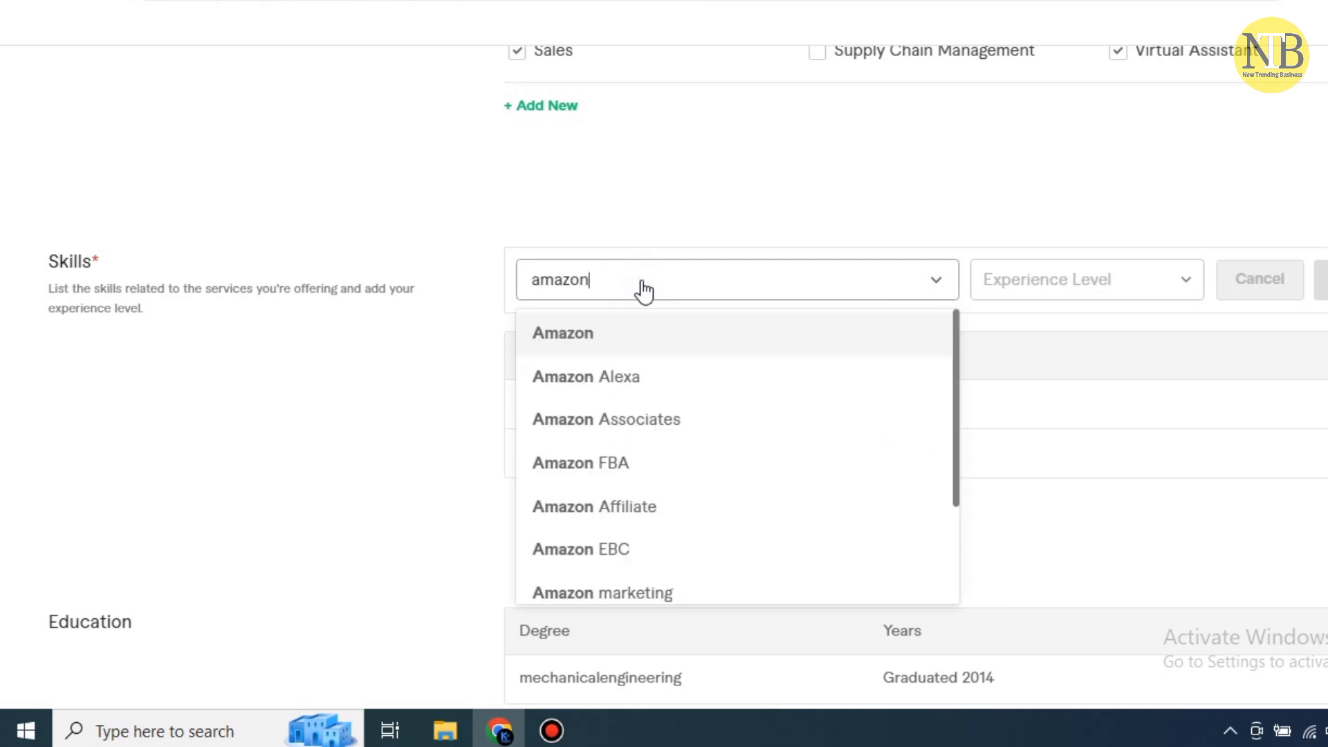
click(601, 338)
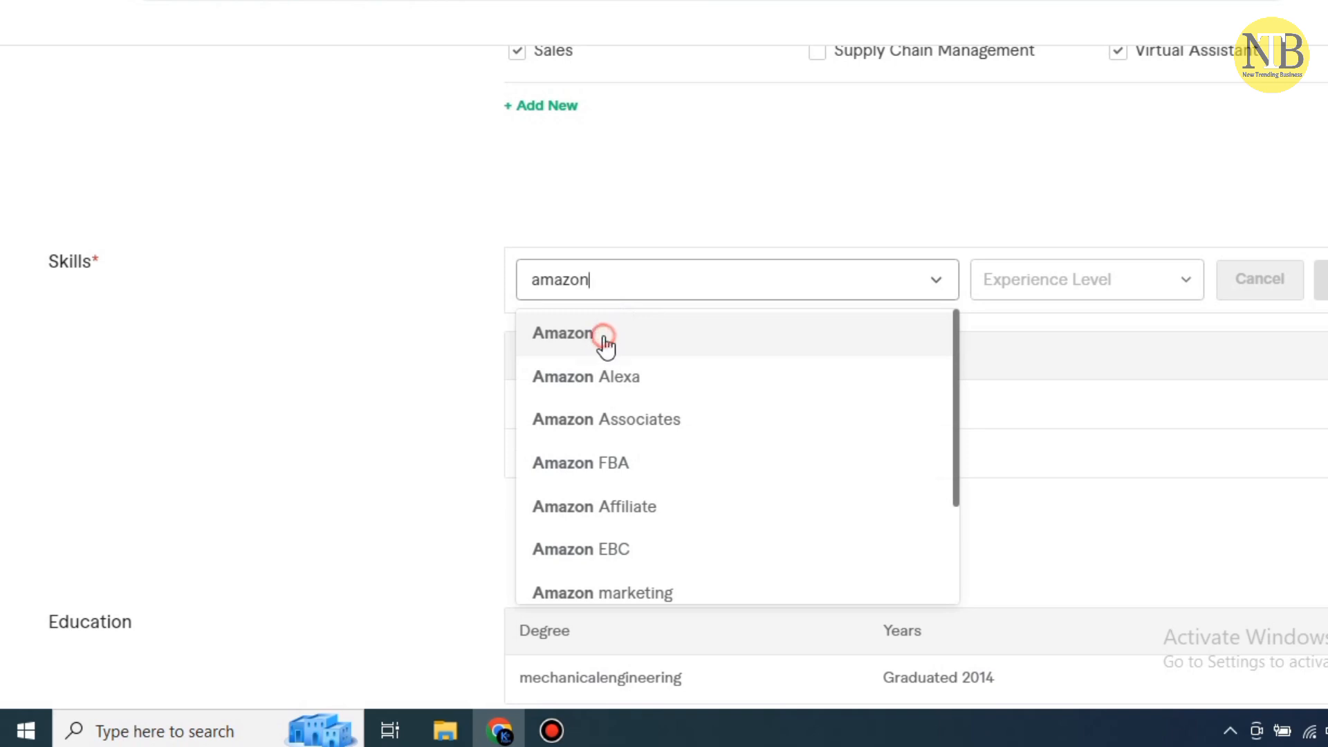
click(1186, 281)
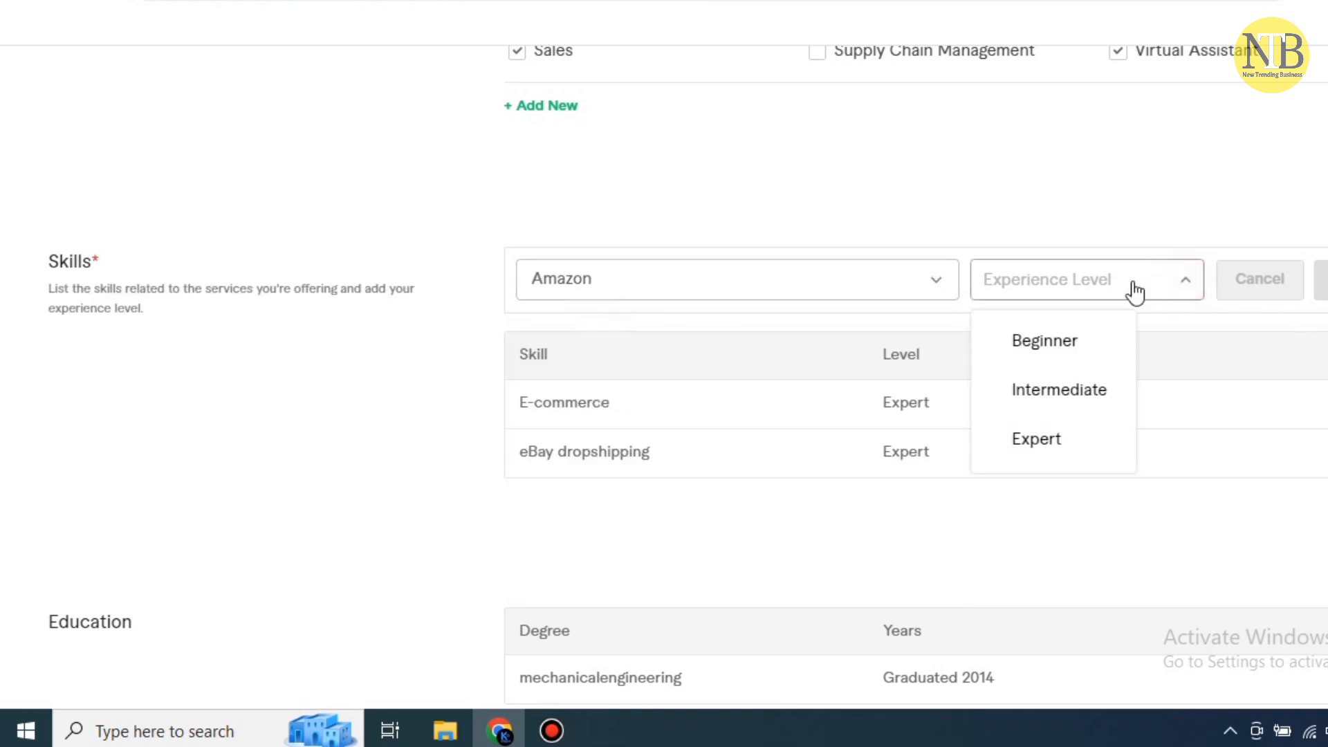
click(1075, 441)
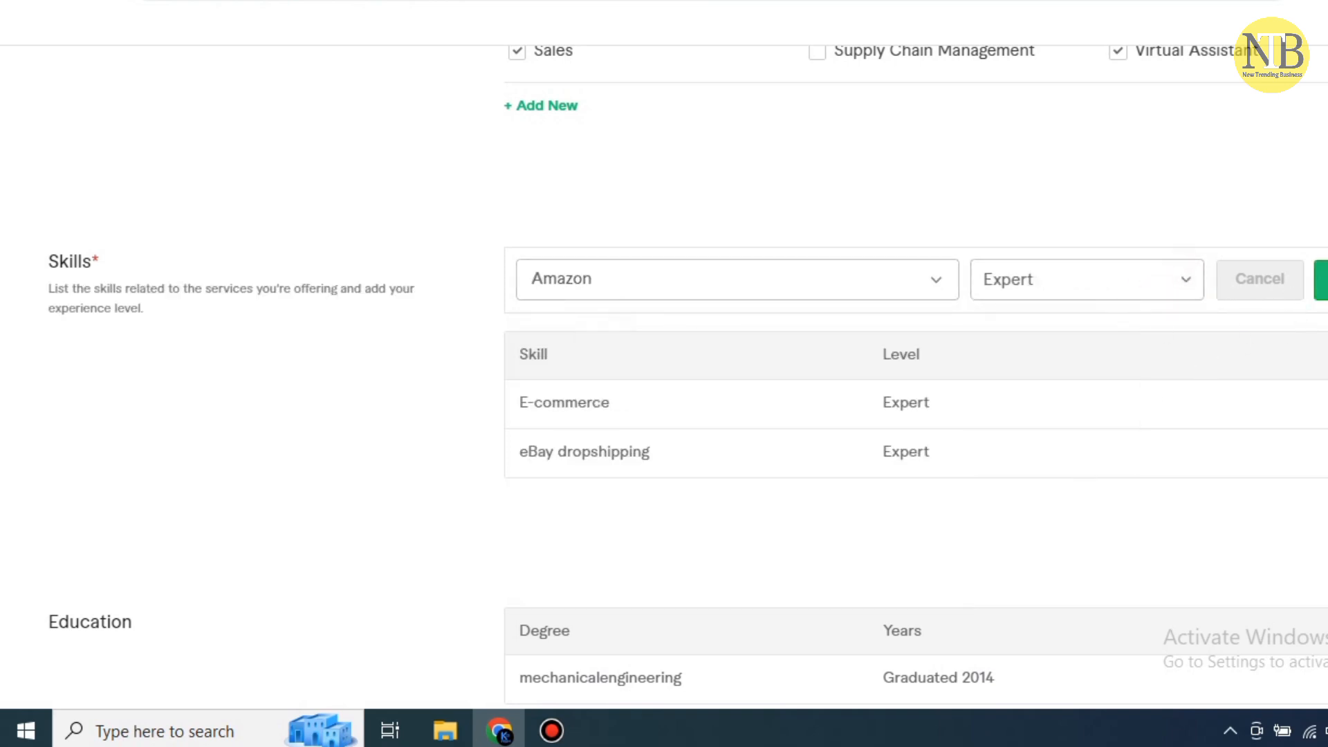
click(1322, 279)
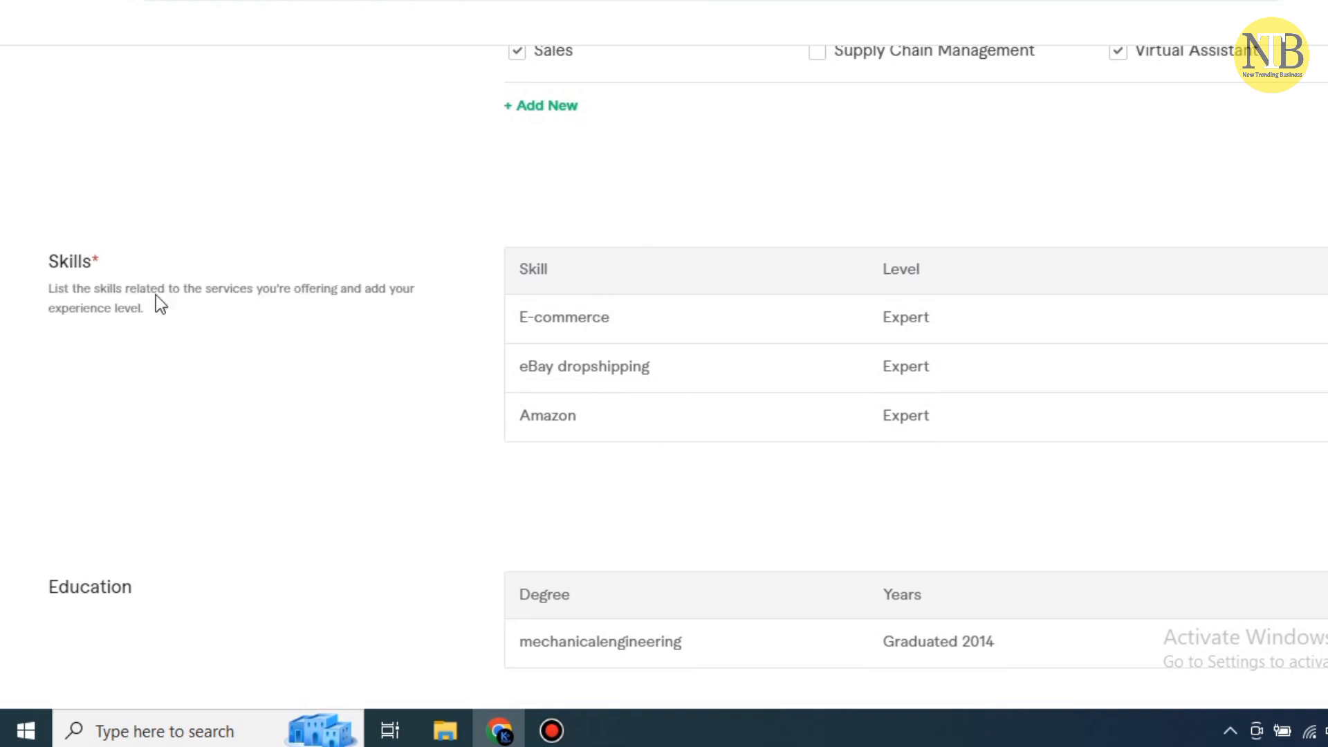
click(616, 281)
Begin a new skill entry and search the suggestions for 'product hunting'
click(861, 277)
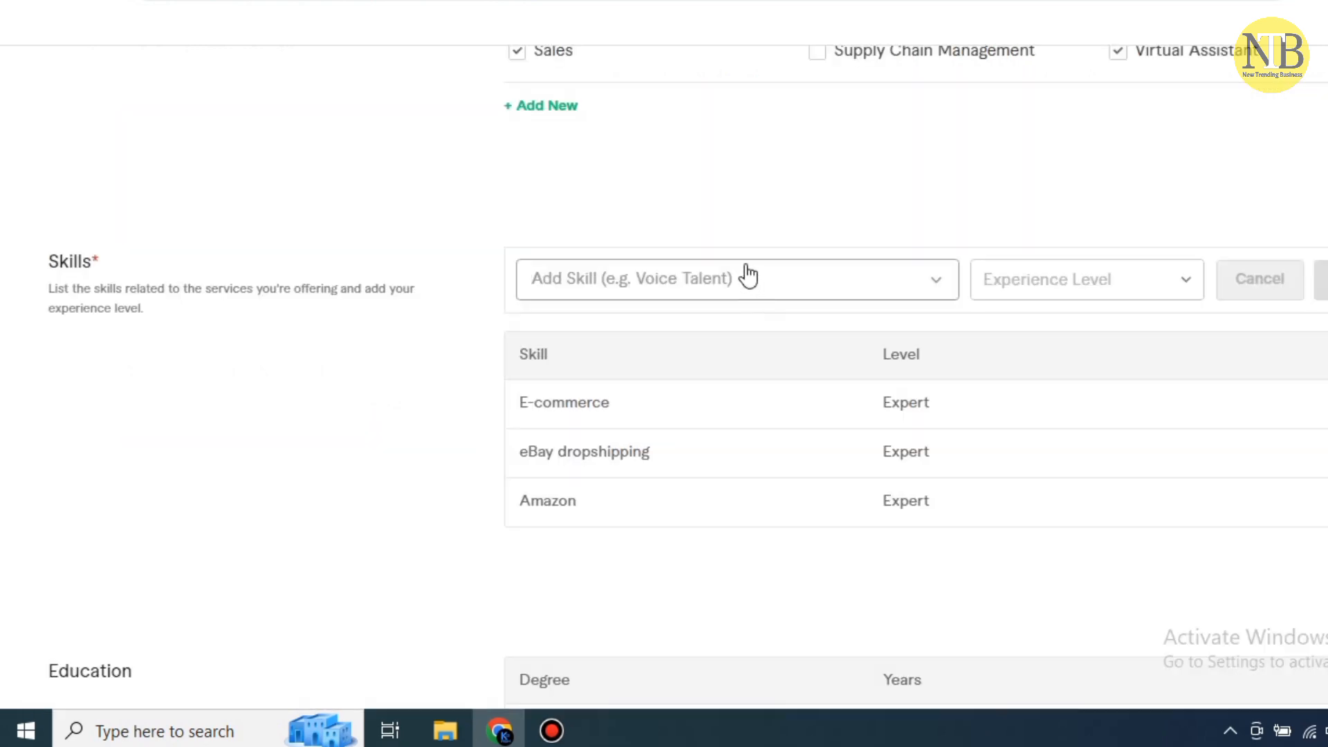
click(746, 276)
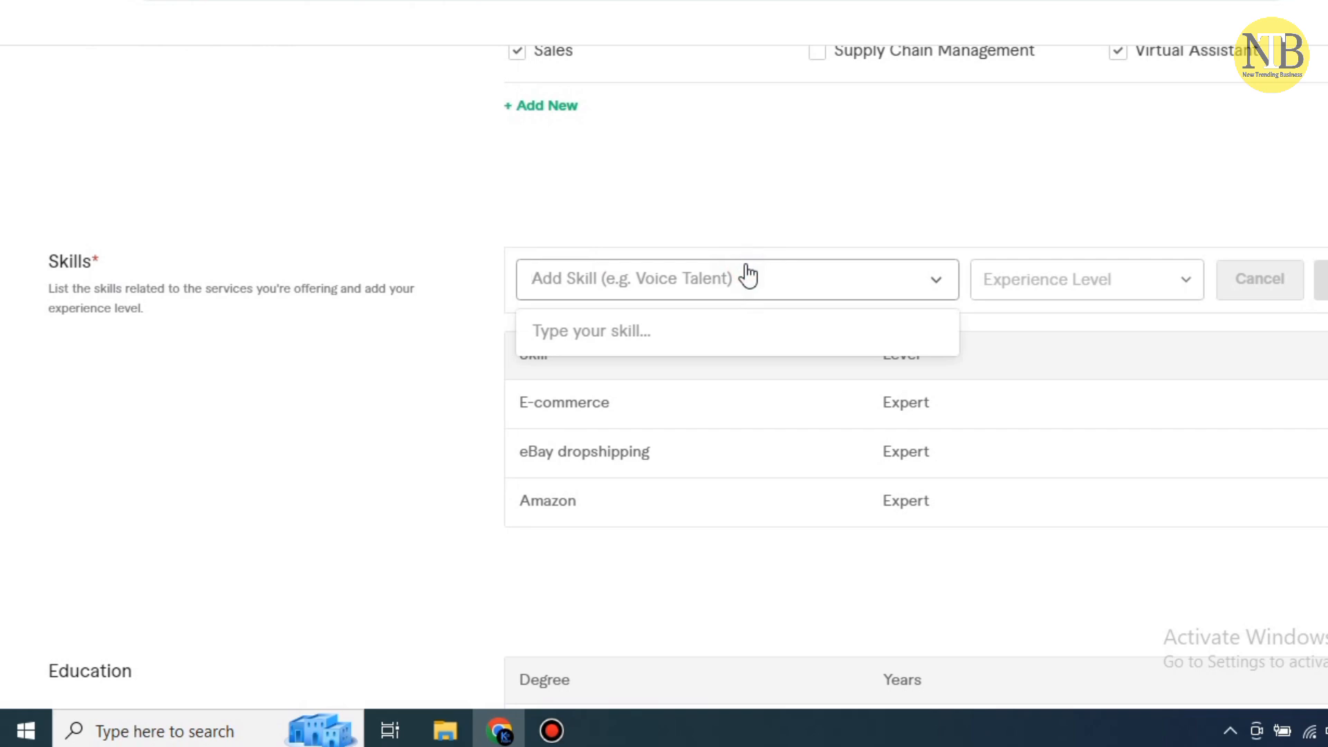
text(pro)
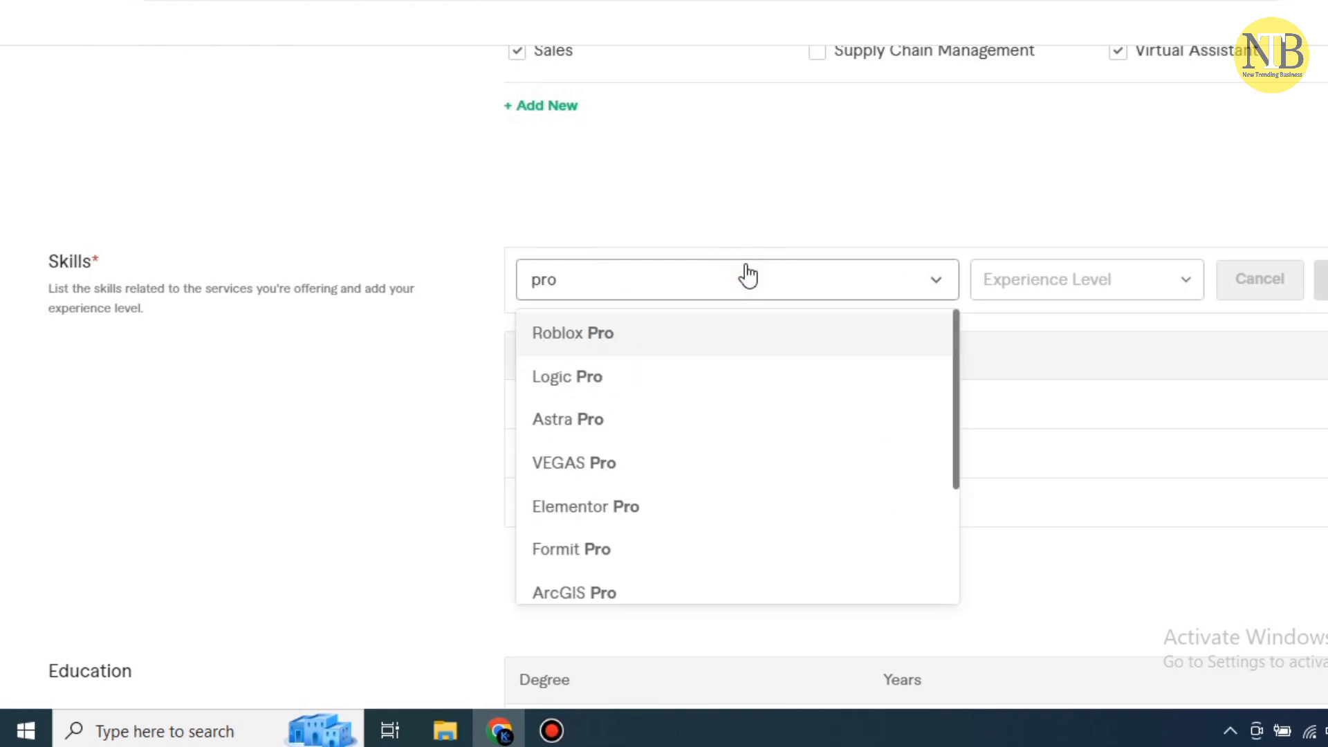
text(dut)
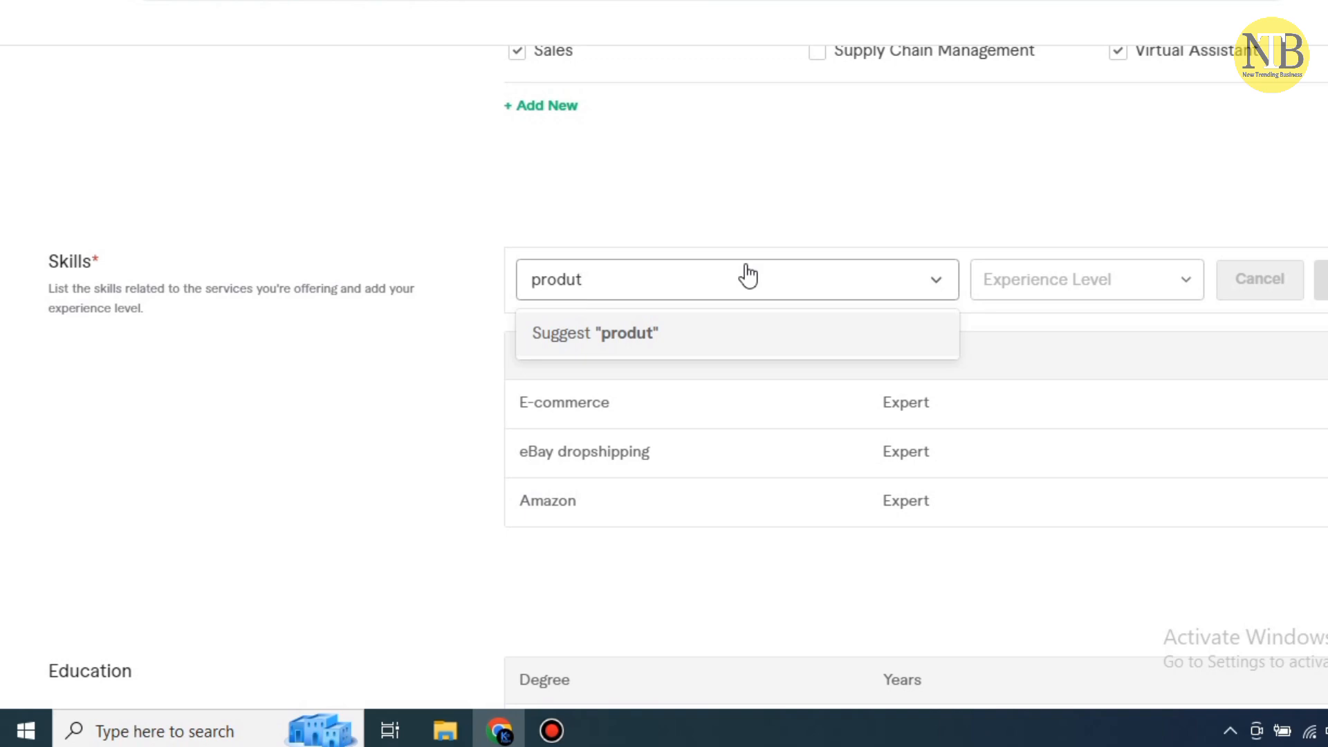
text( hu)
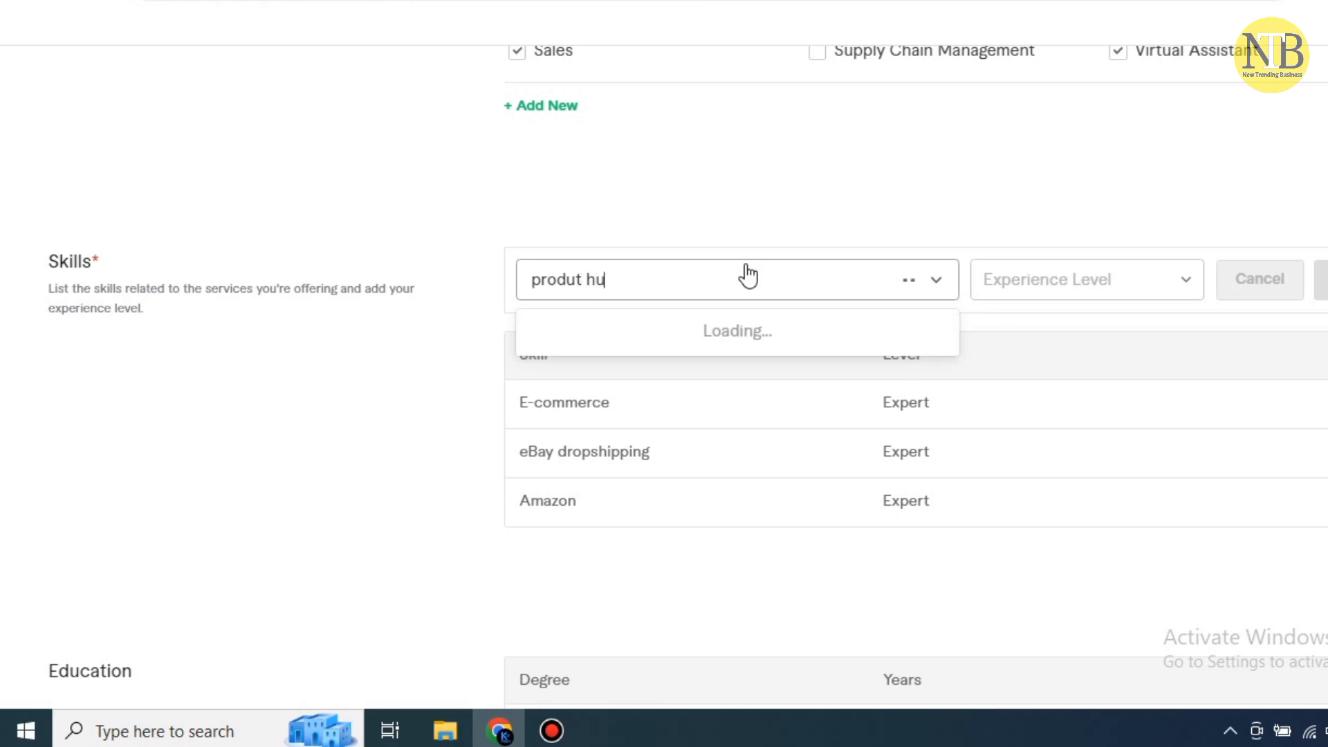
key(BackSpace)
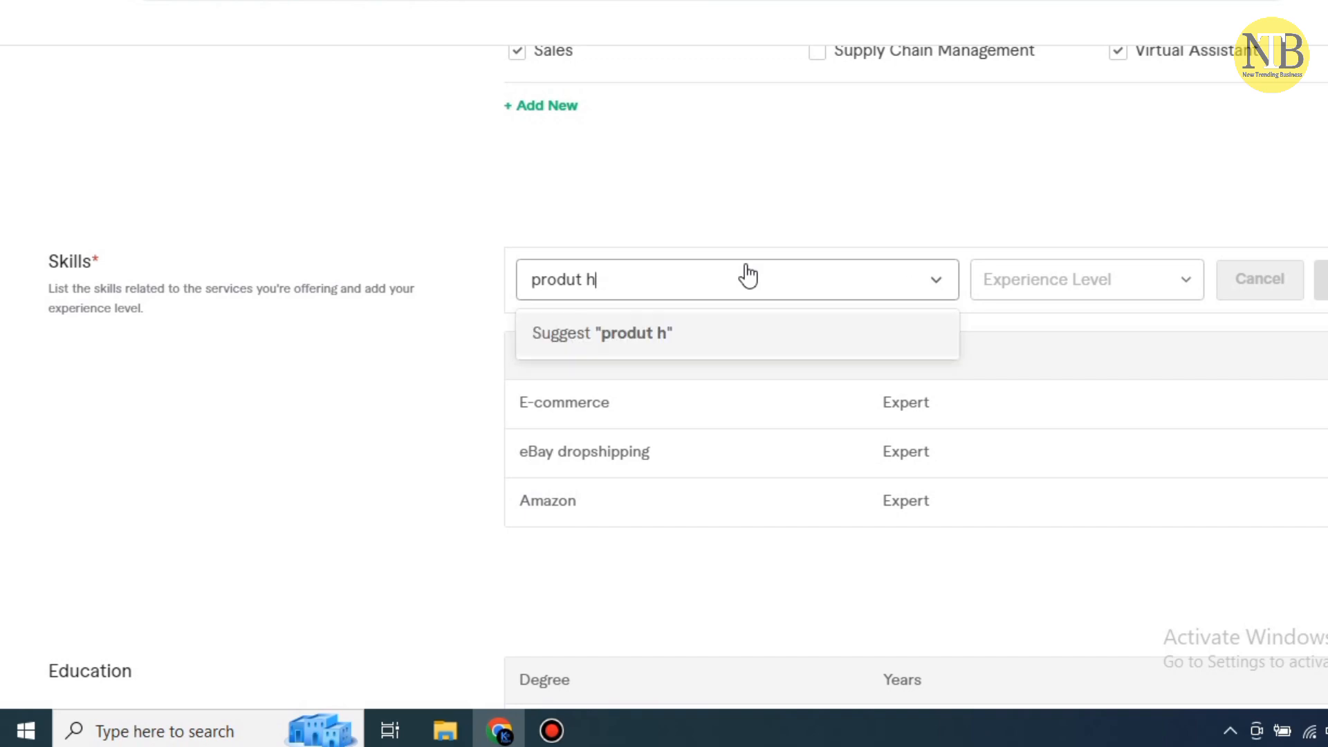
text(ntin)
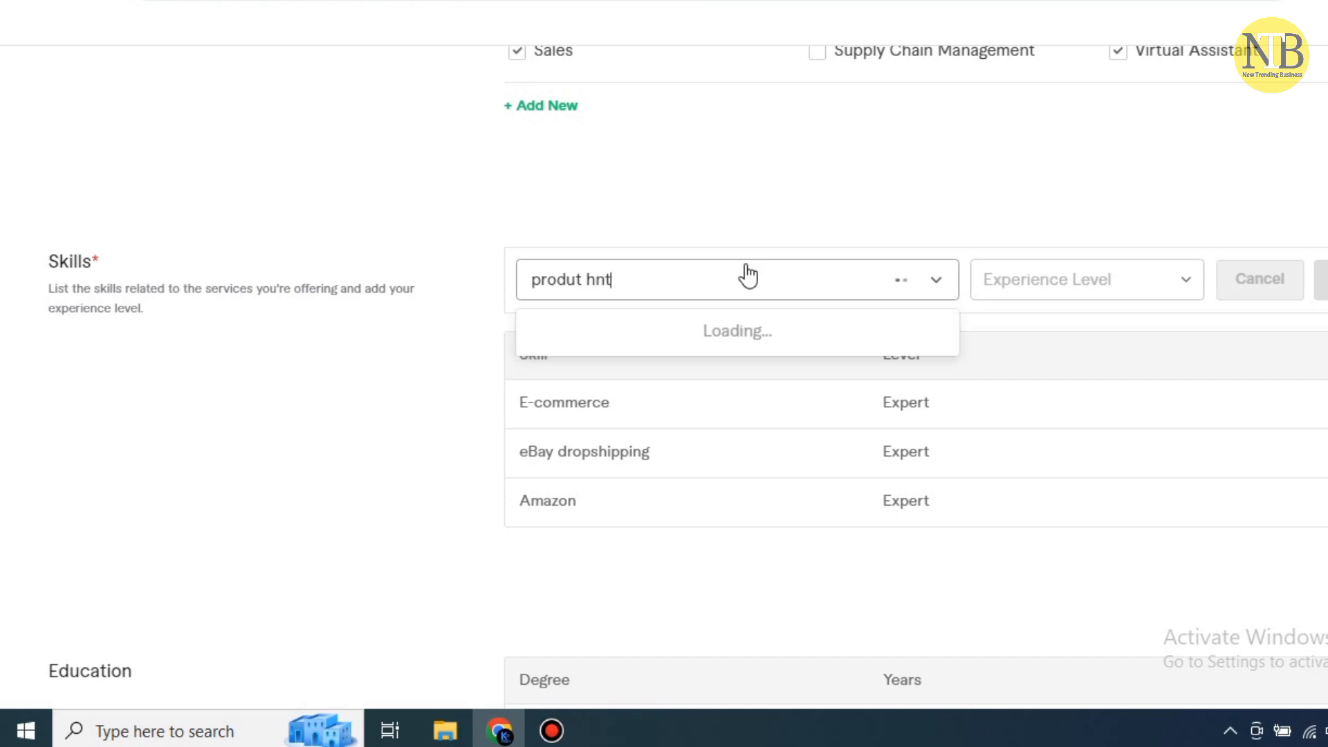
text(g)
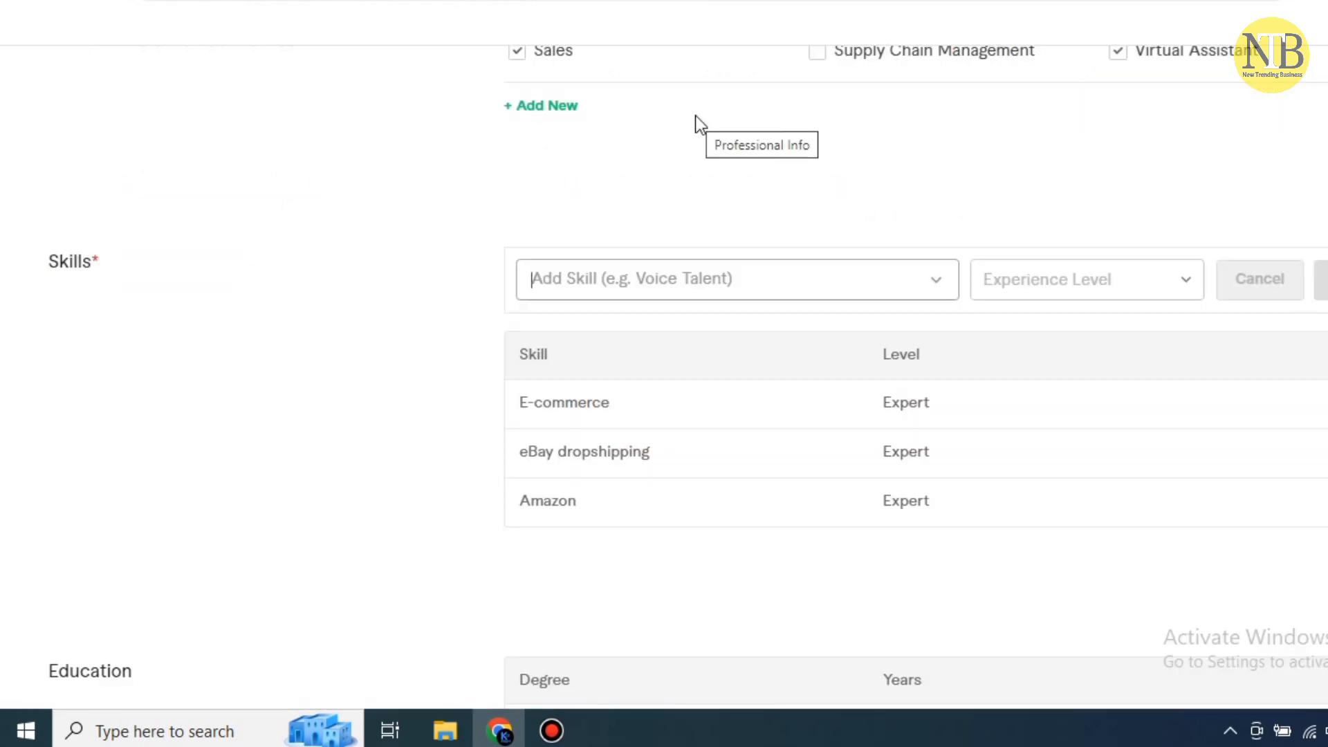
Search 'ebay' and add 'eBay listing' as an Expert-level skill
text(e)
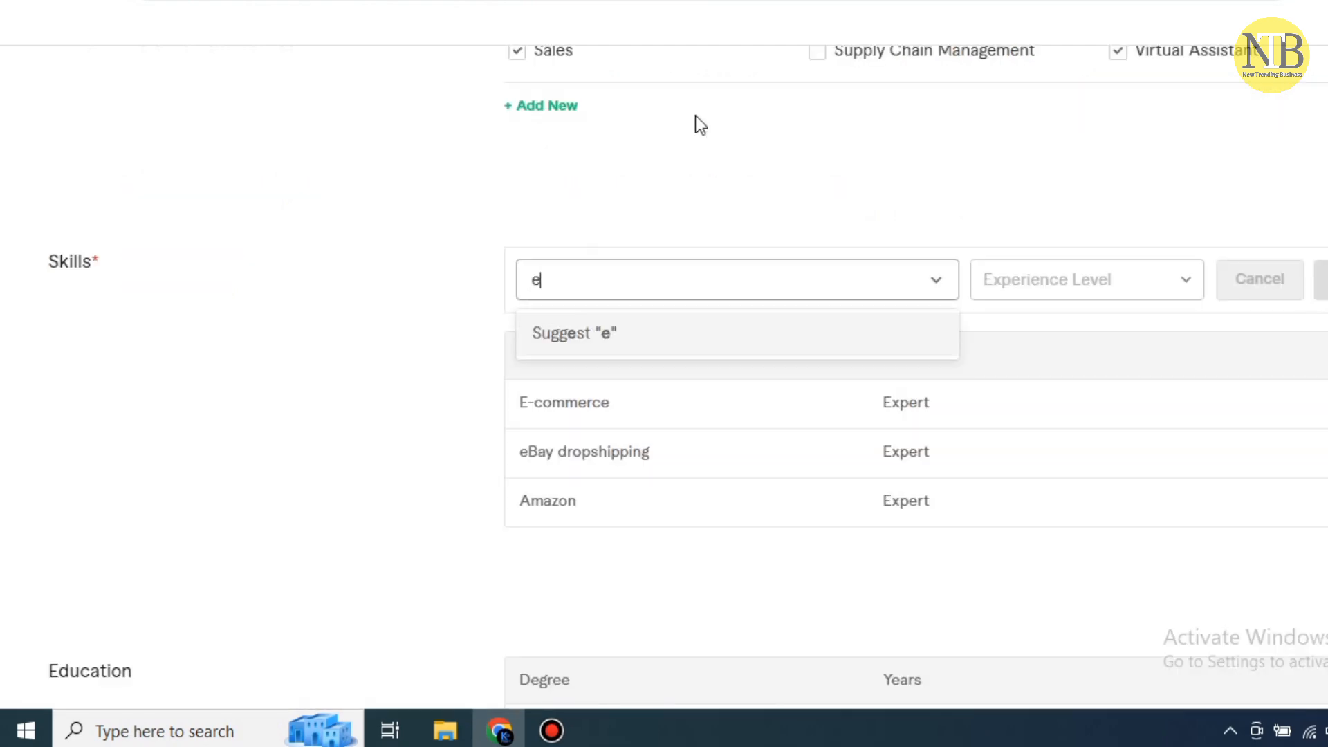
text(ba)
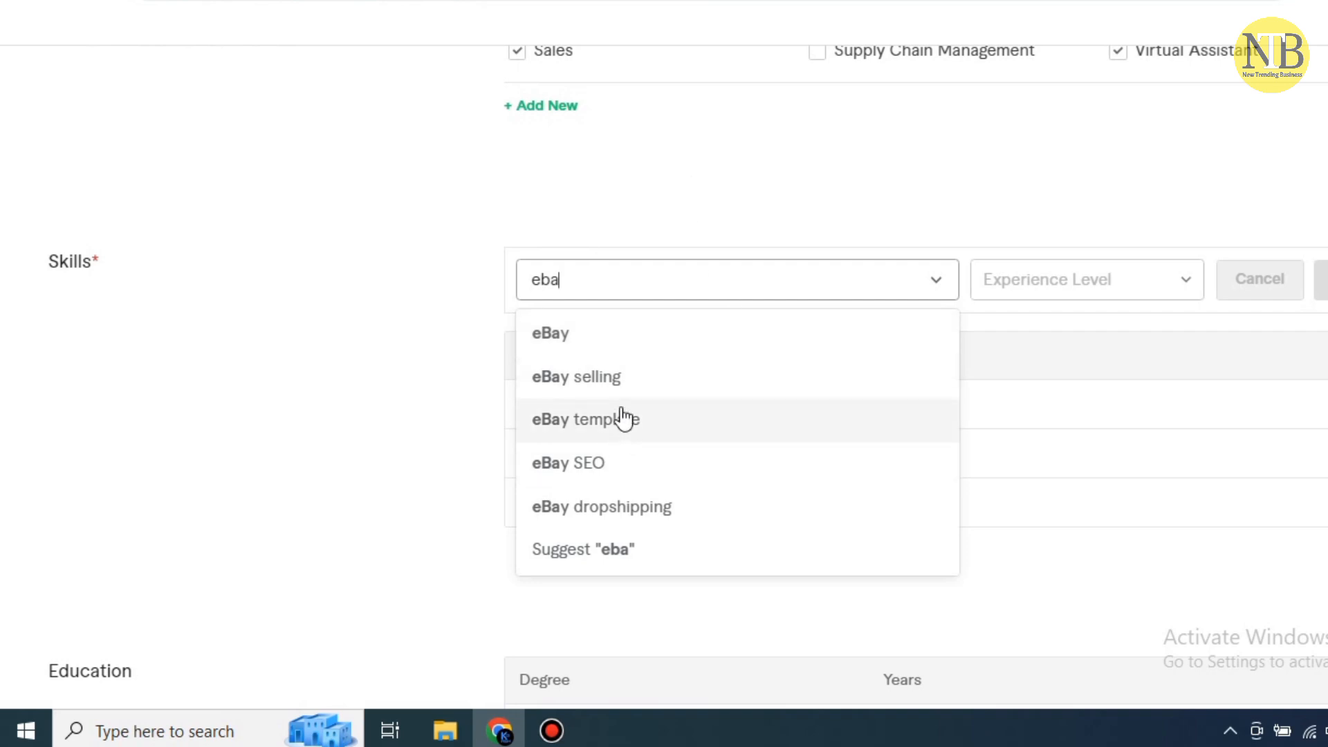
text(y)
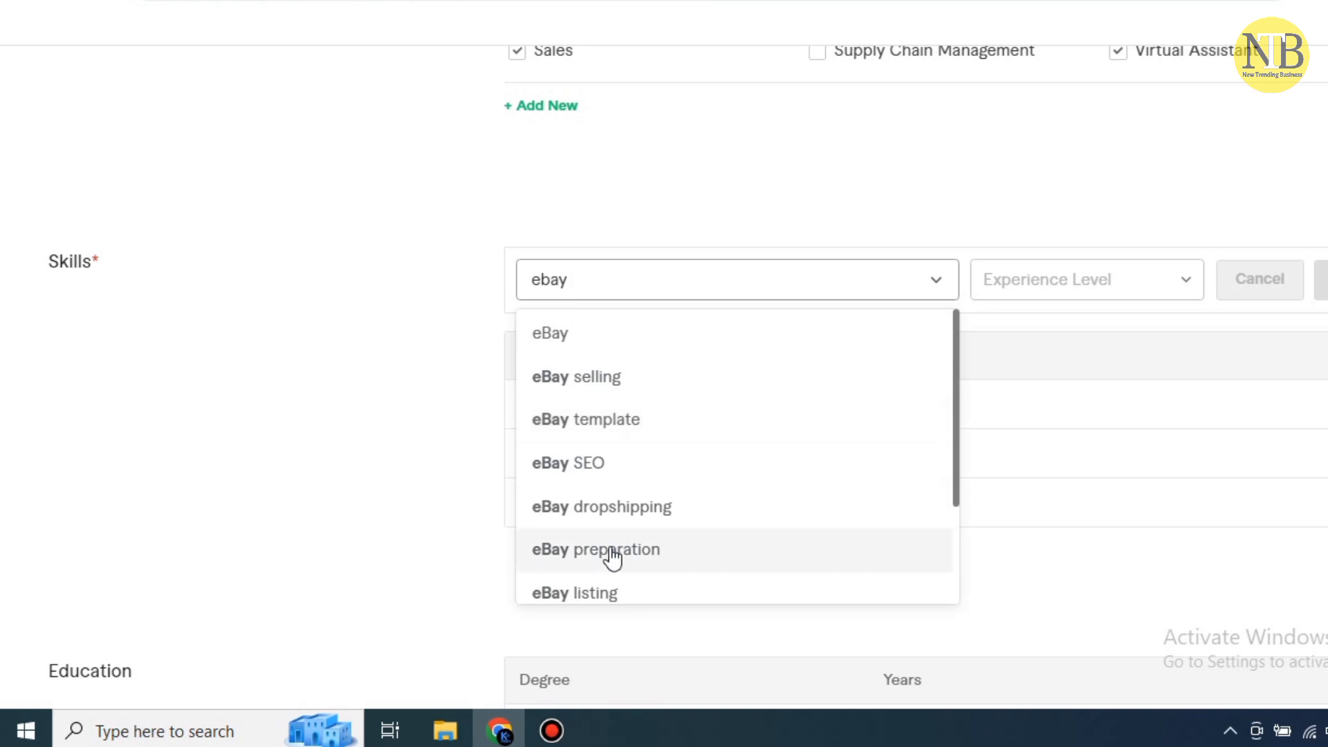
click(618, 593)
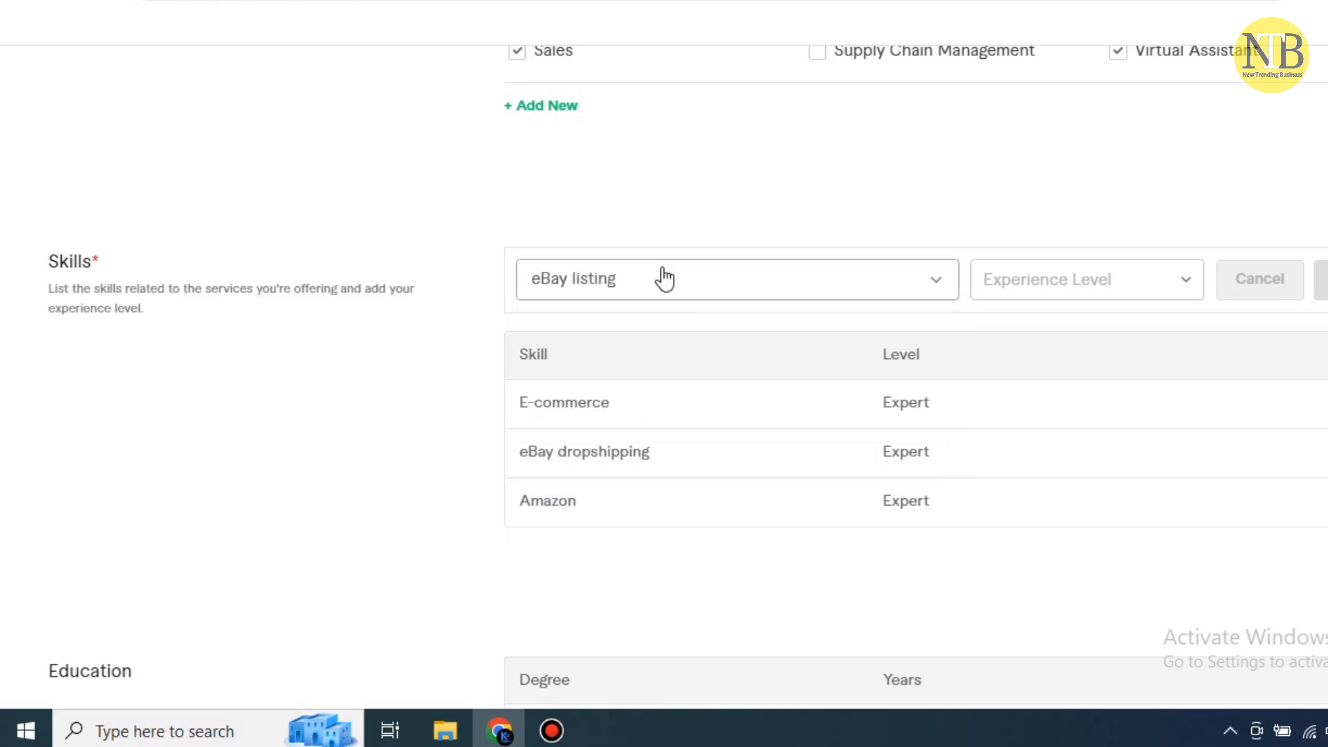
click(1185, 284)
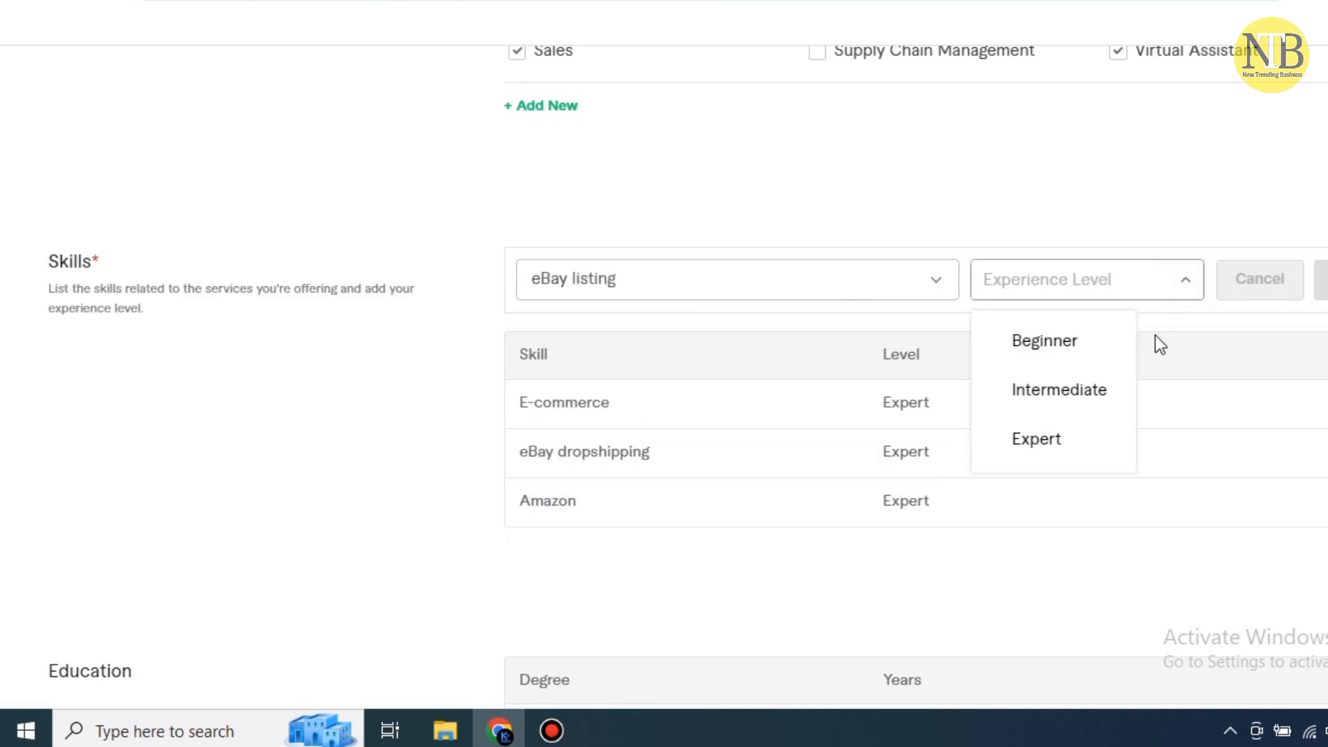
click(1065, 440)
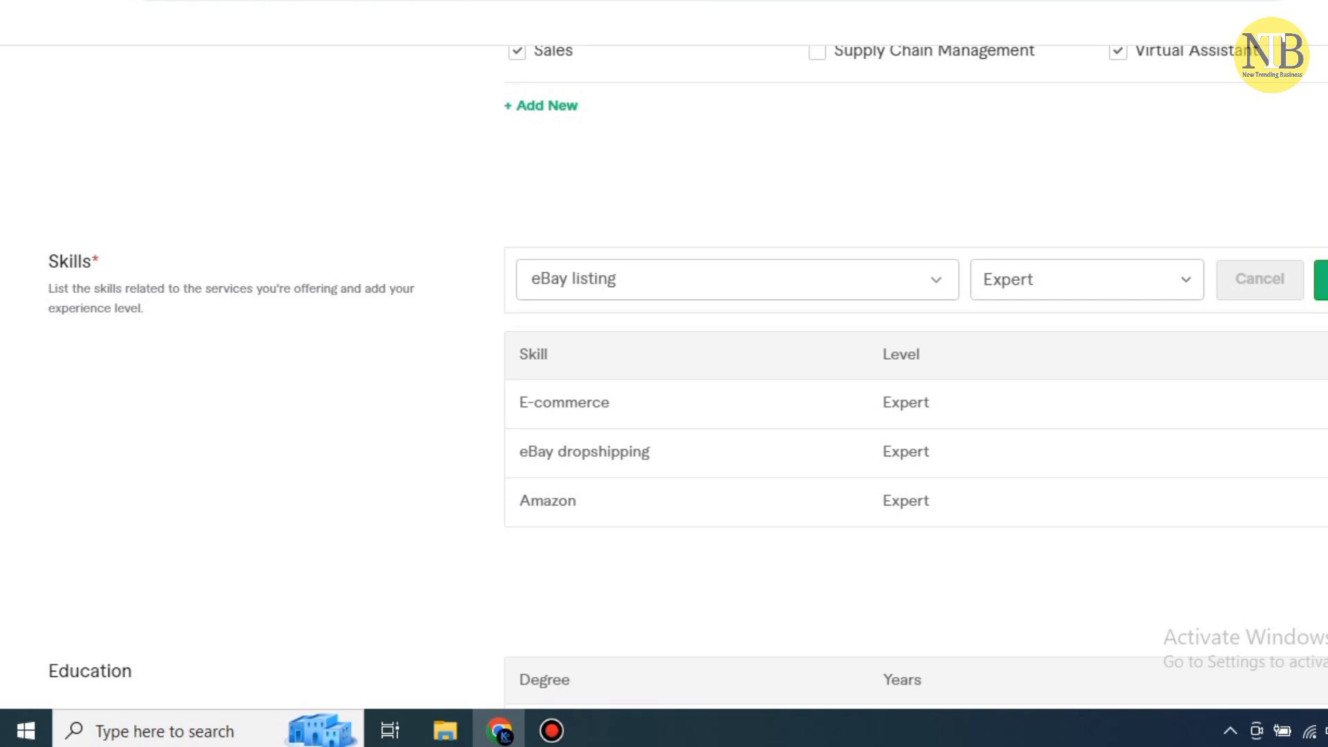
click(1323, 280)
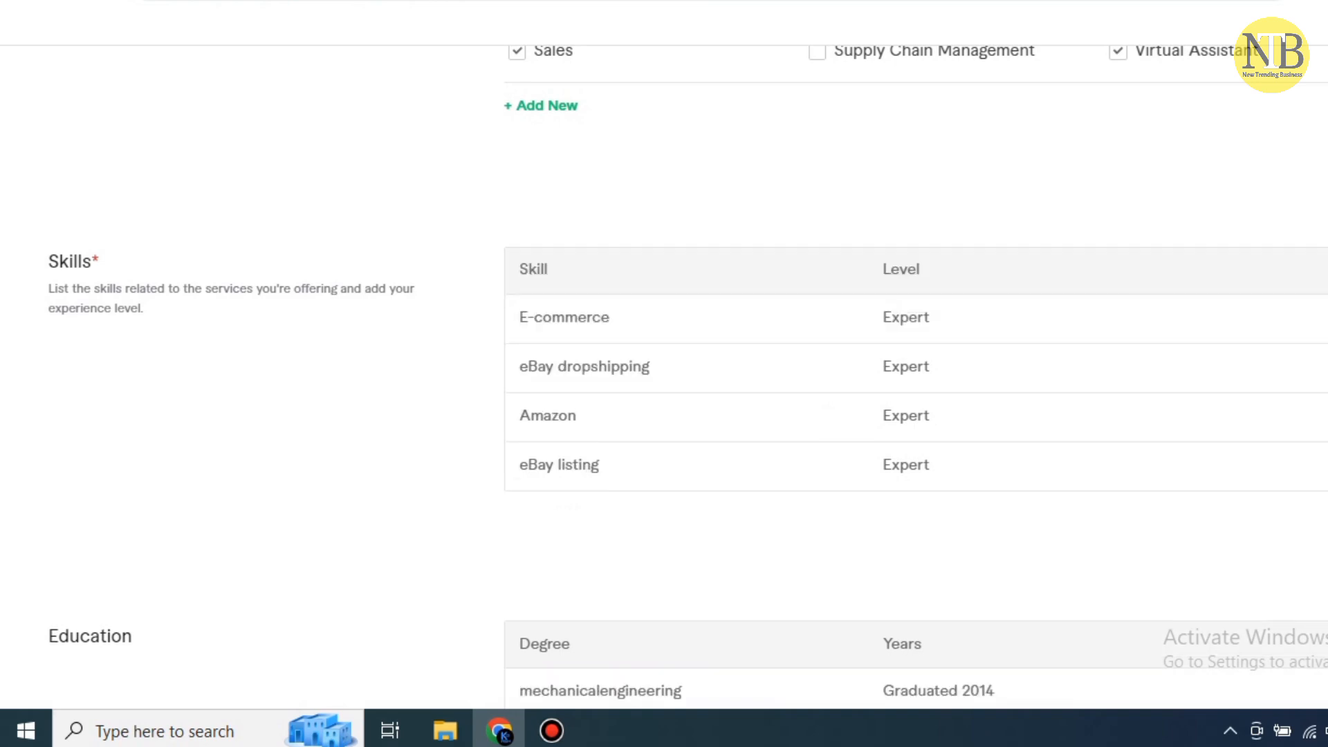
Start another skill entry, search 'ebay' again, then clear the search field
click(579, 287)
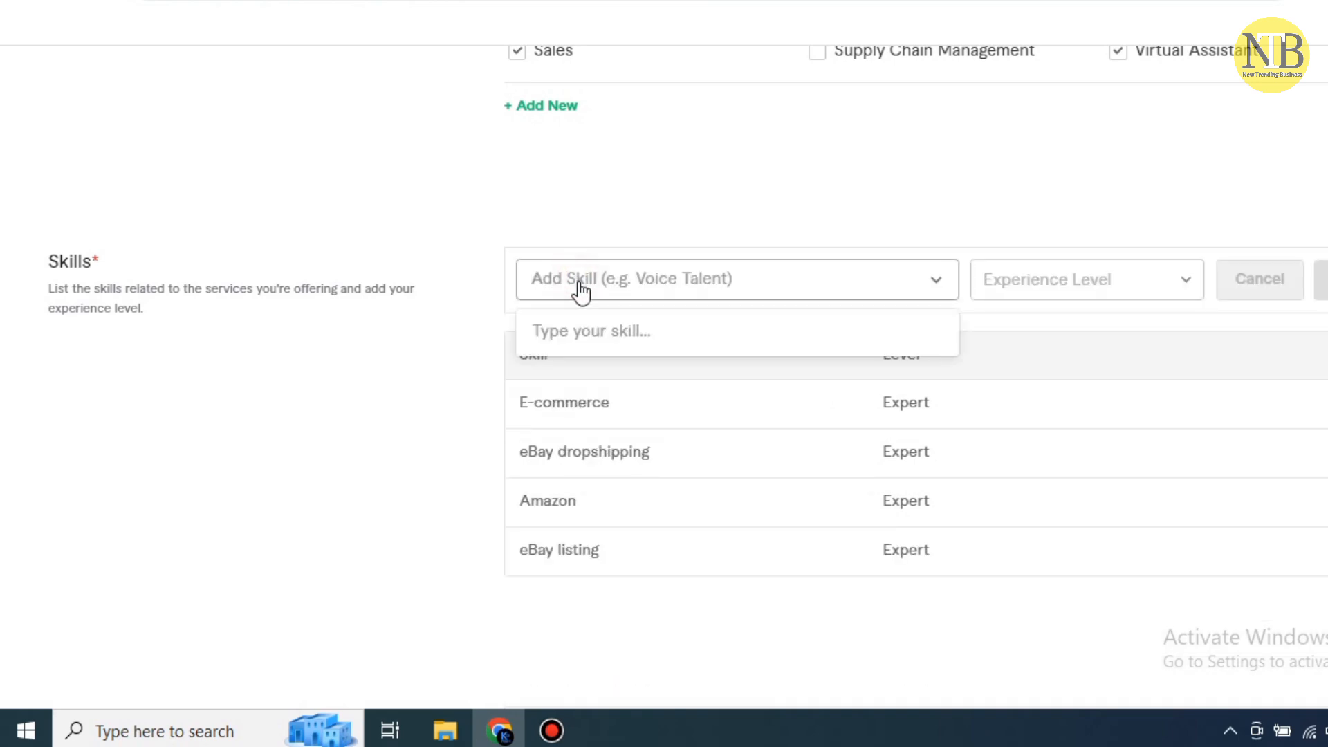
text(ebay)
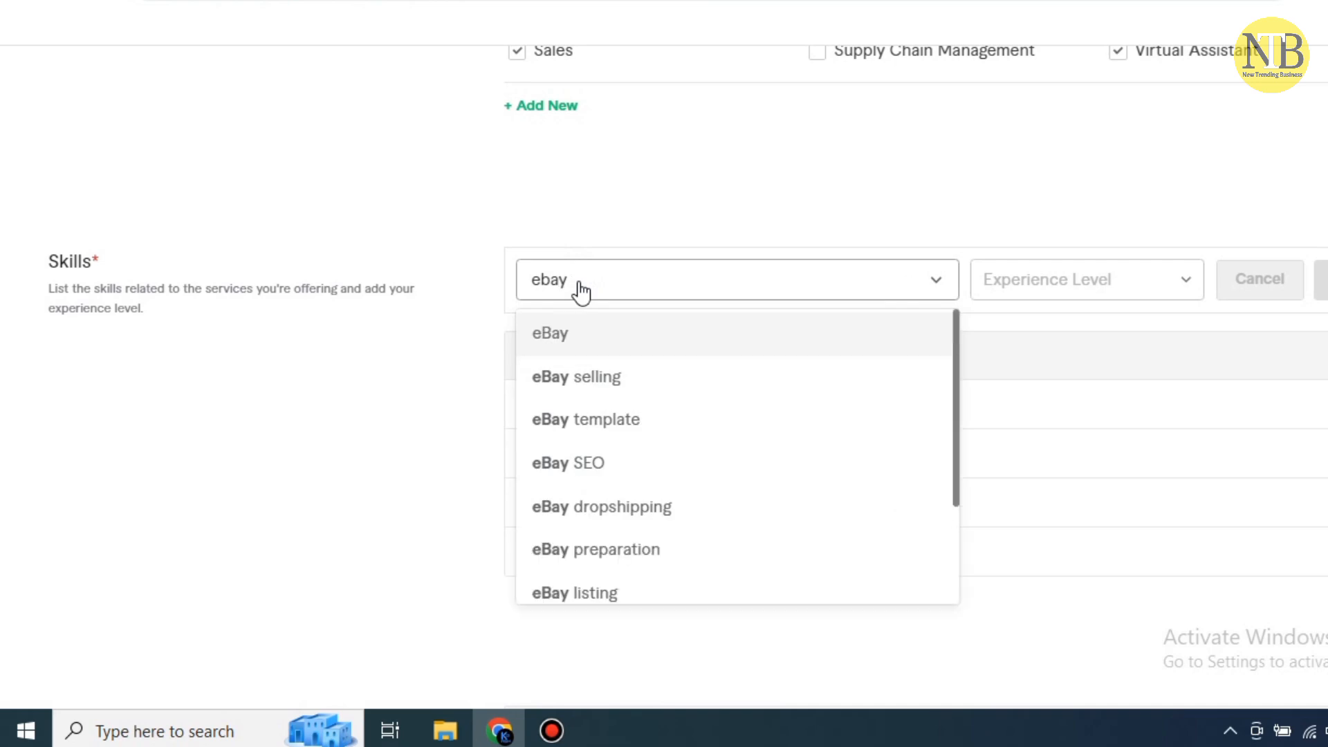
scroll(684, 439, down, 2)
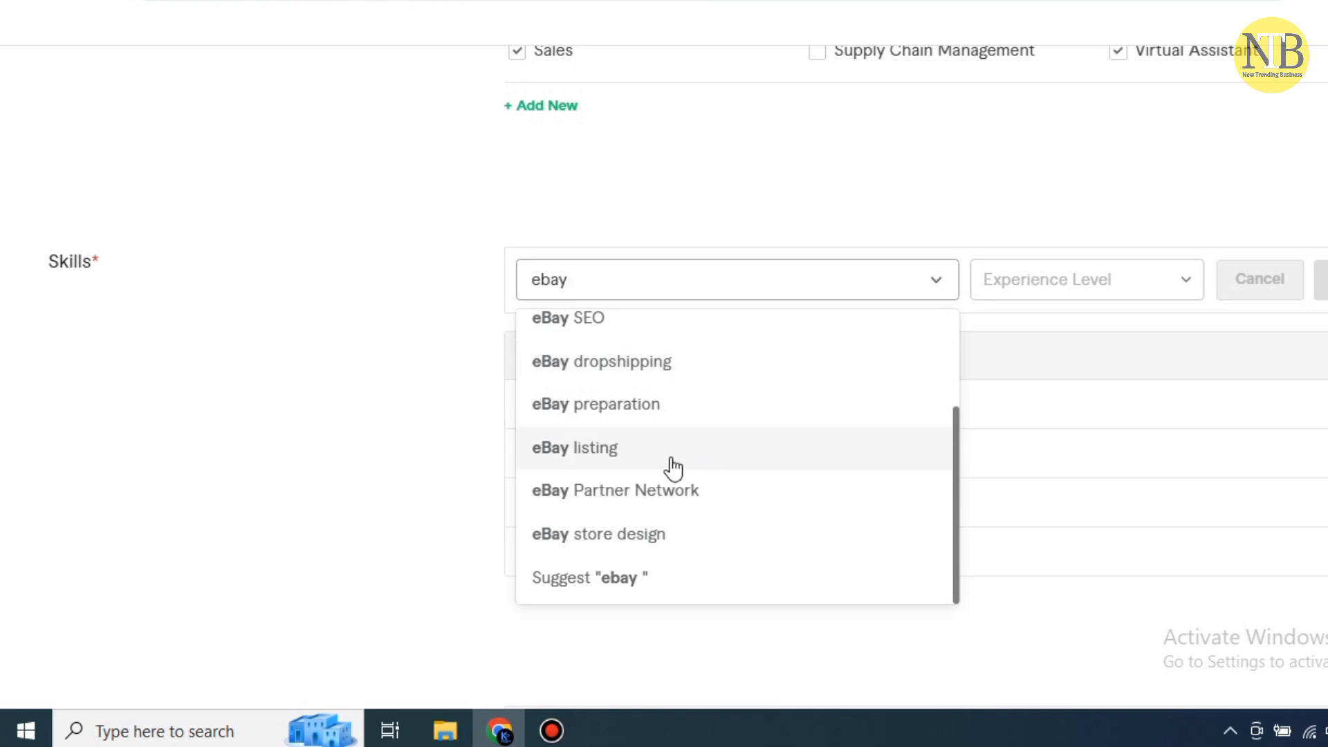
click(632, 286)
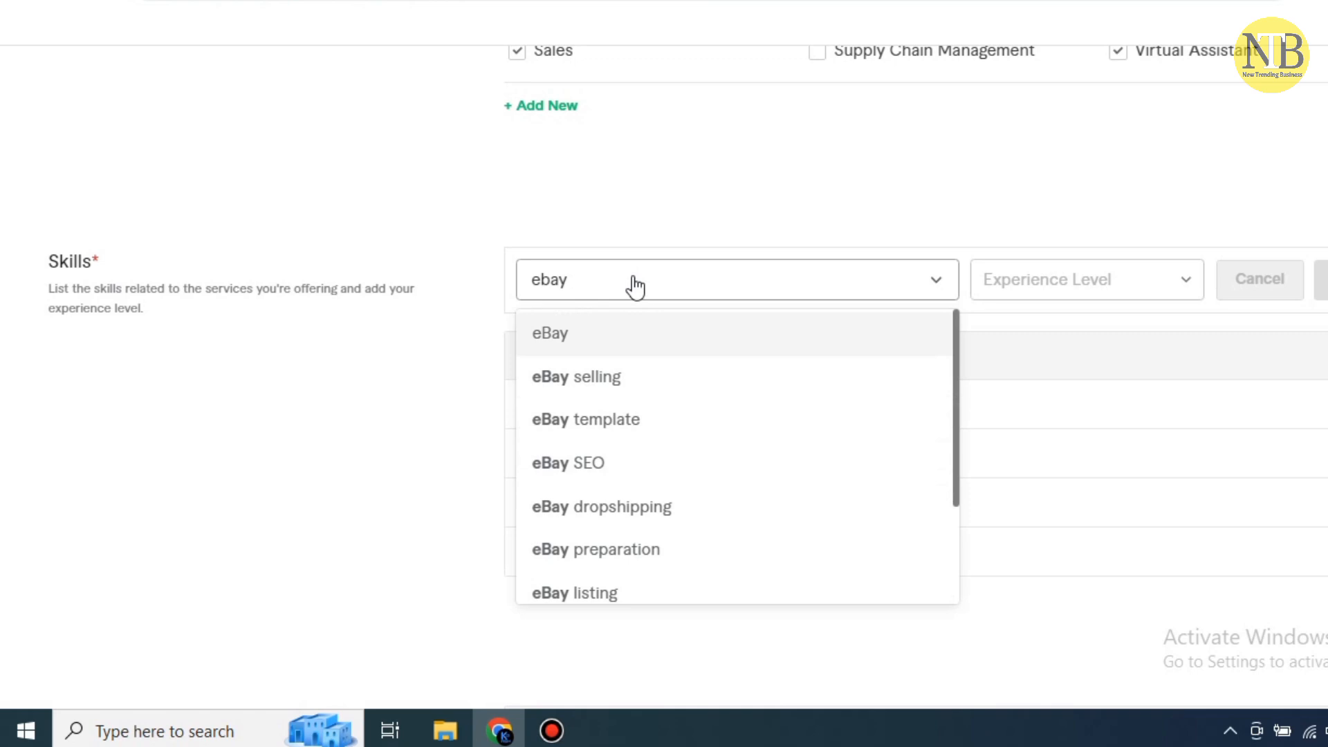
key(BackSpace)
key(BackSpace)
key(BackSpace)
key(BackSpace)
key(BackSpace)
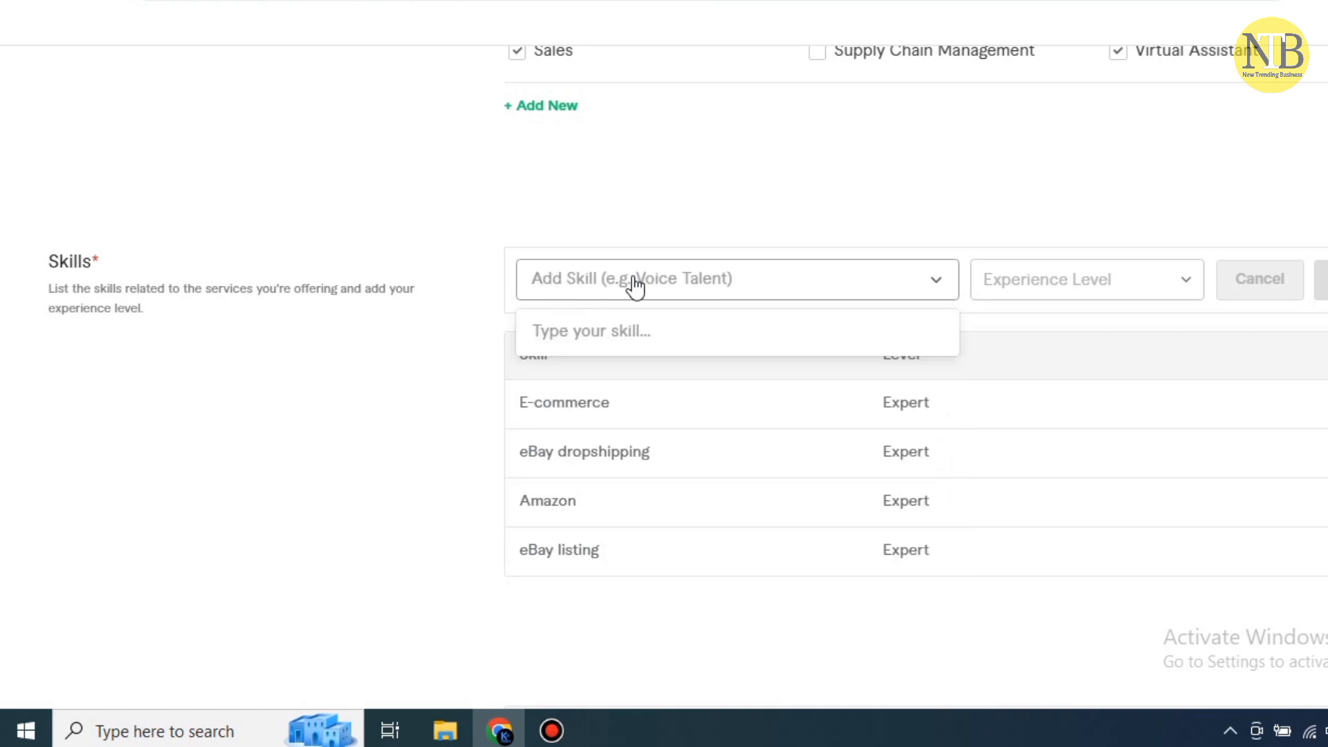
Search for a 'wholesale' skill, then cancel the entry without adding it
text(whol)
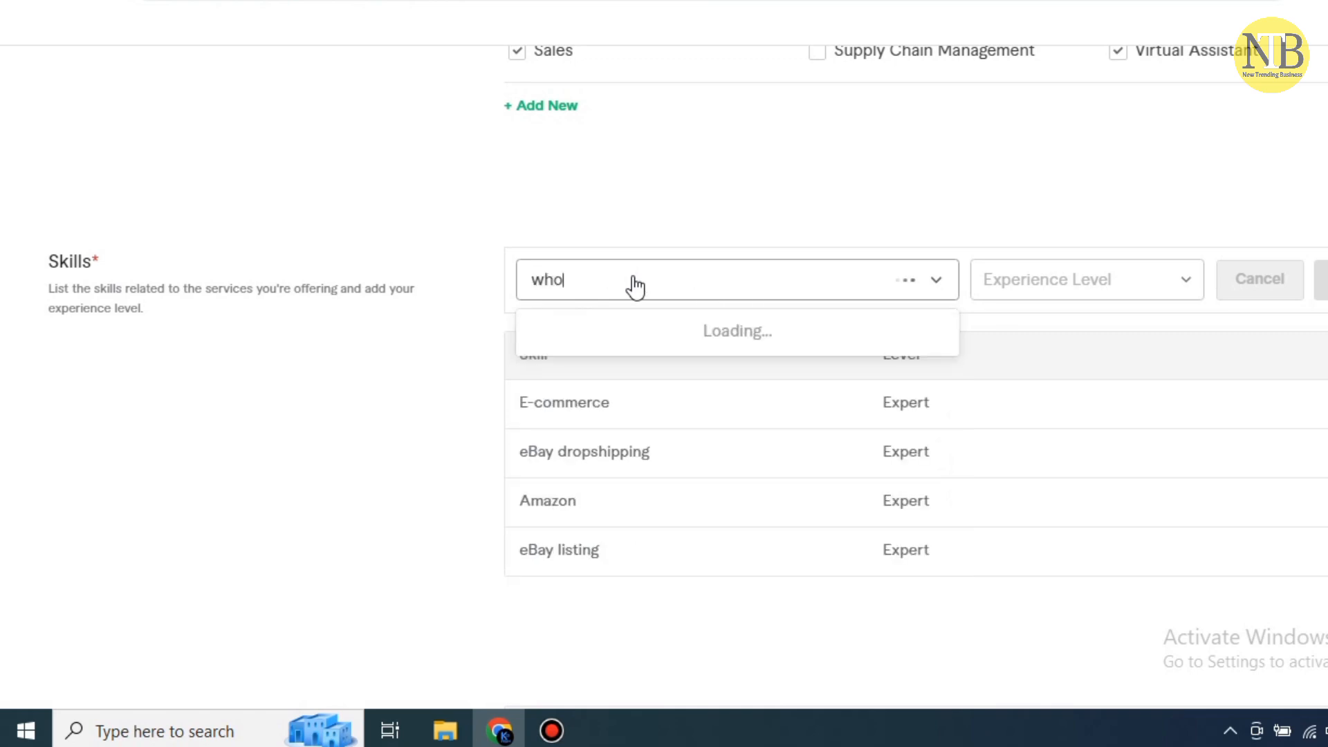
text(e)
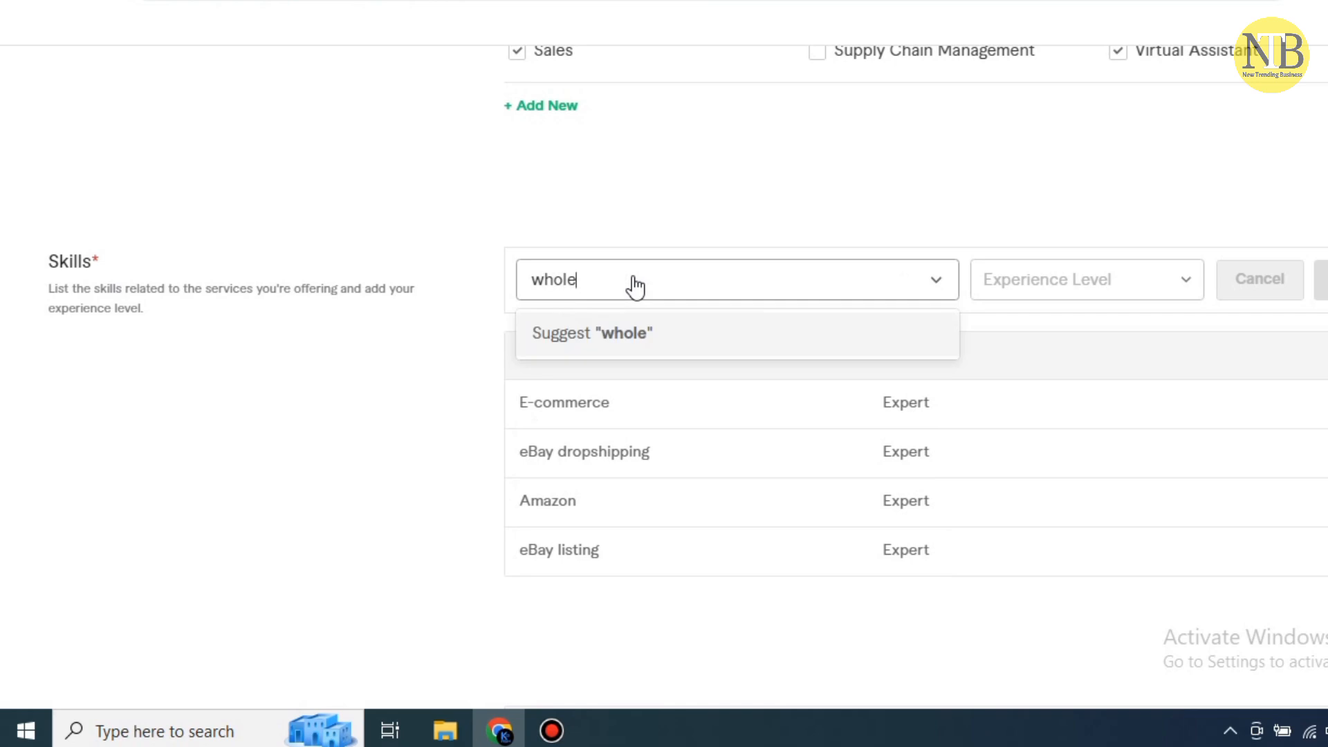
text(se)
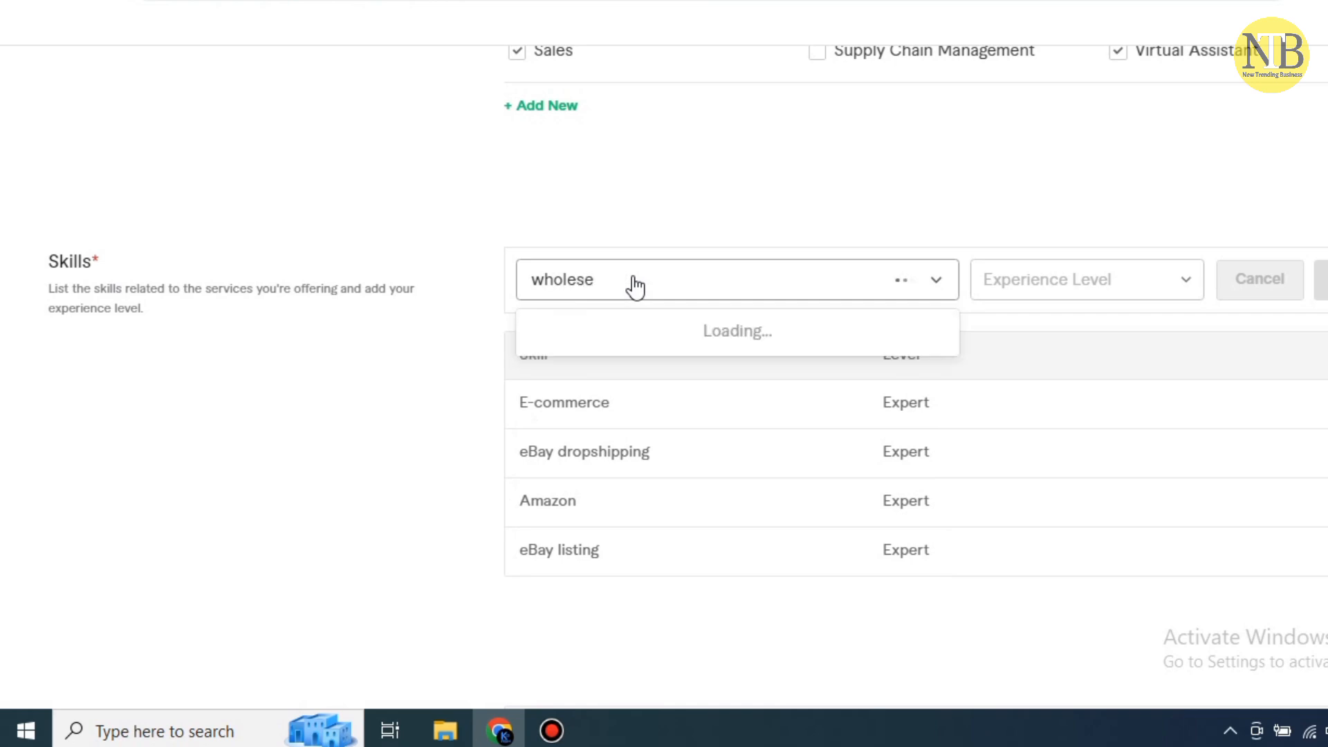
text(ll)
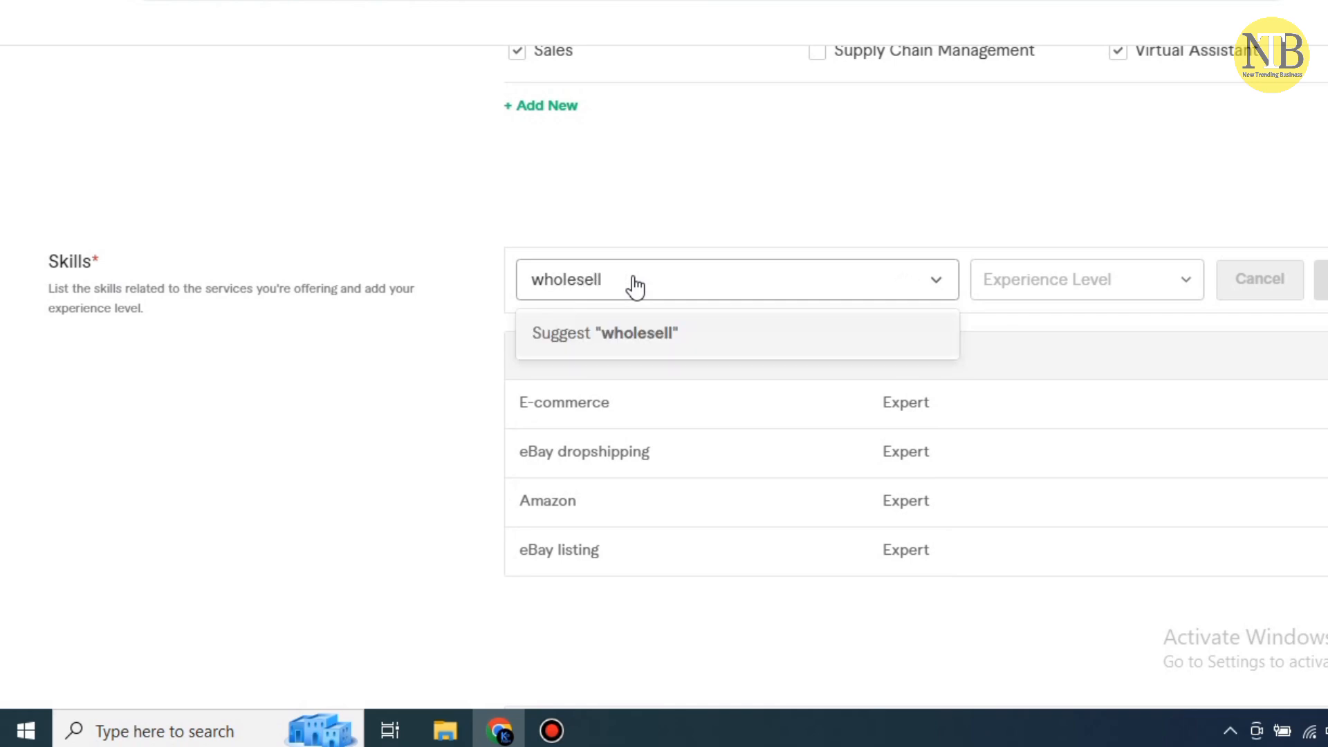
key(BackSpace)
key(BackSpace)
key(BackSpace)
text(ale)
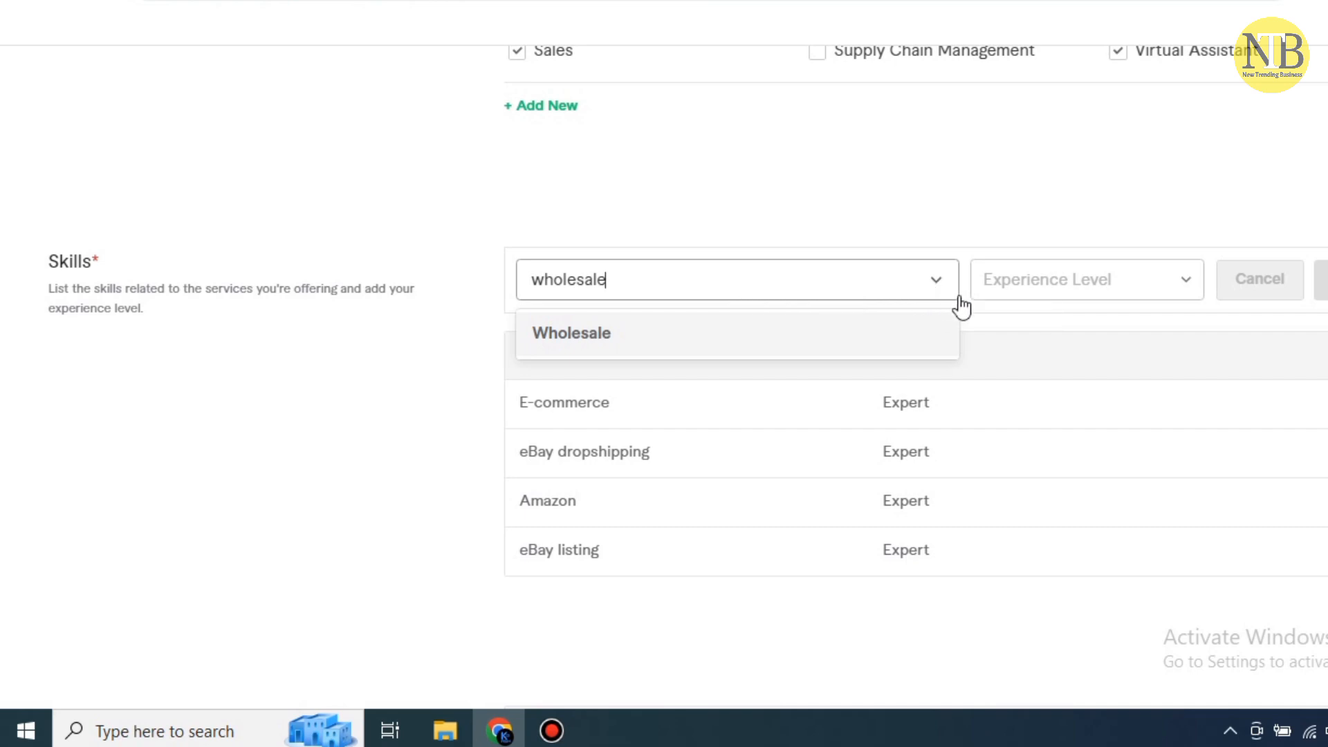
click(1258, 285)
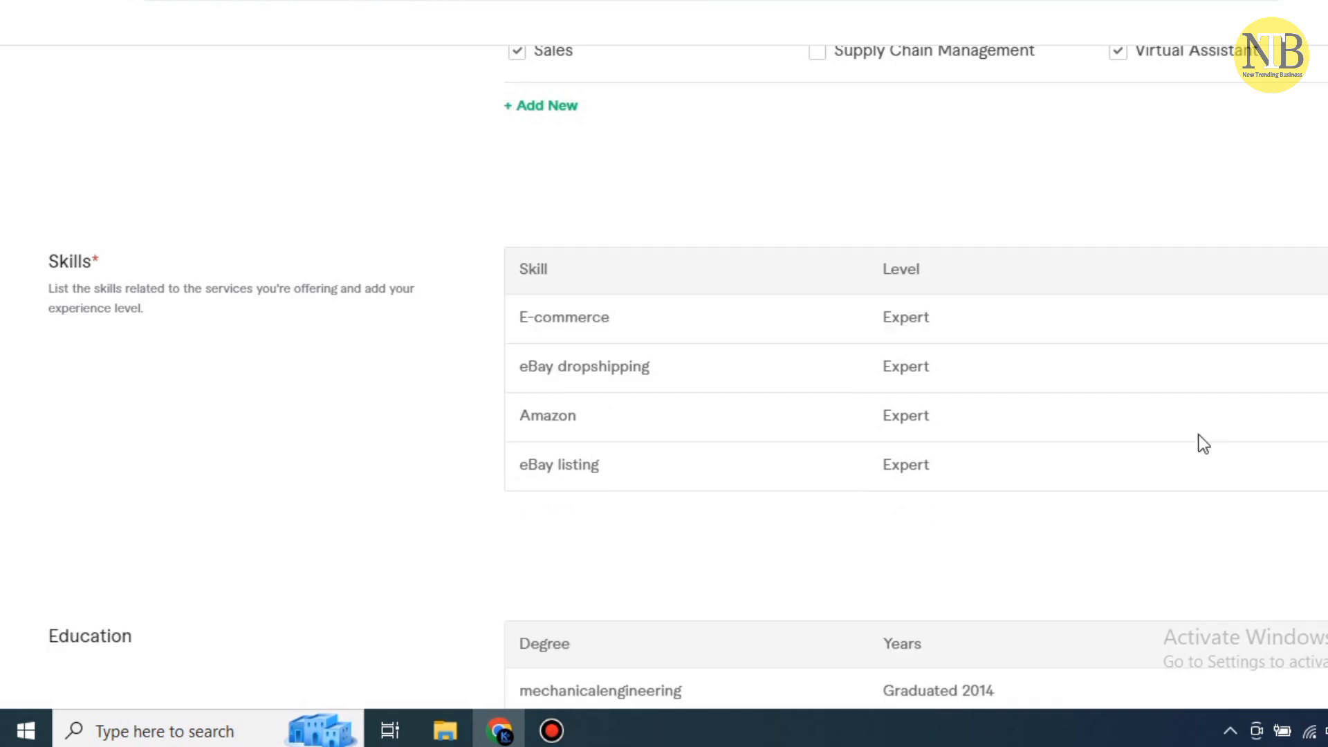
Scroll down the Professional Info form past the certificates section
scroll(328, 339, down, 3)
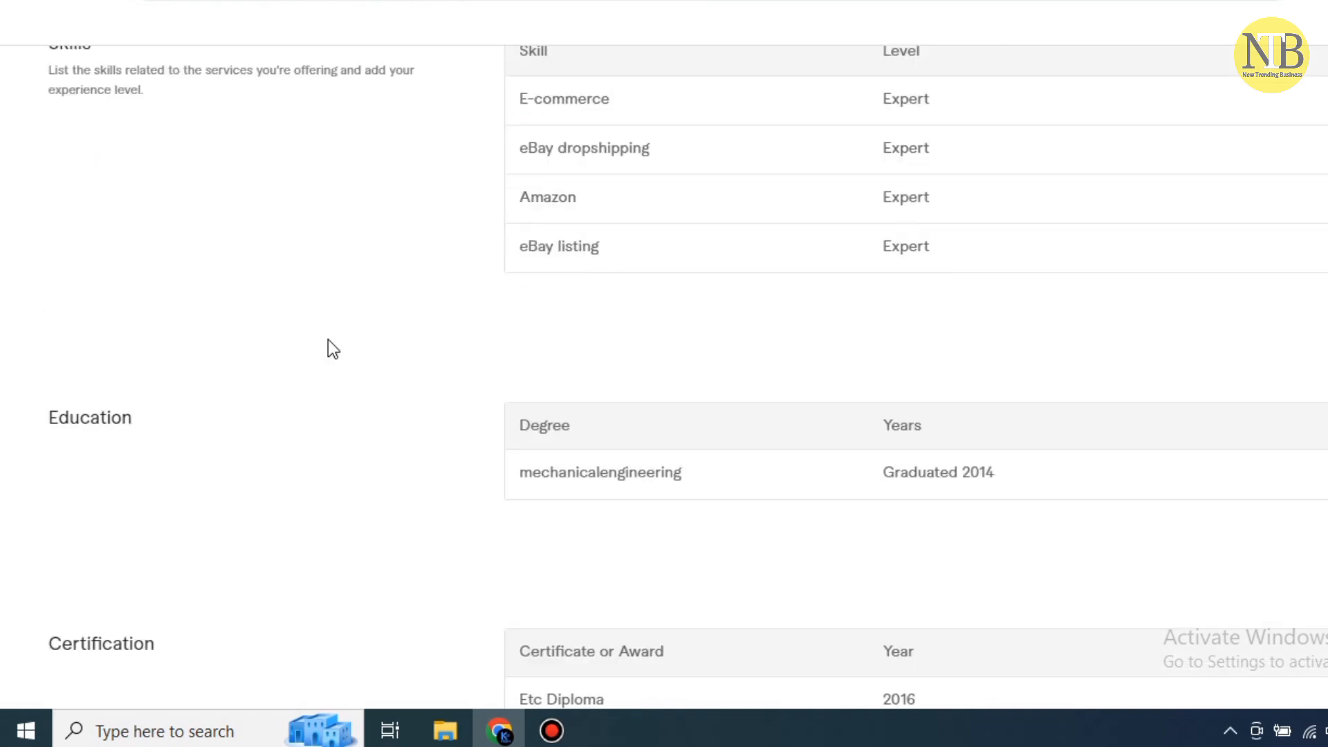
scroll(328, 339, down, 2)
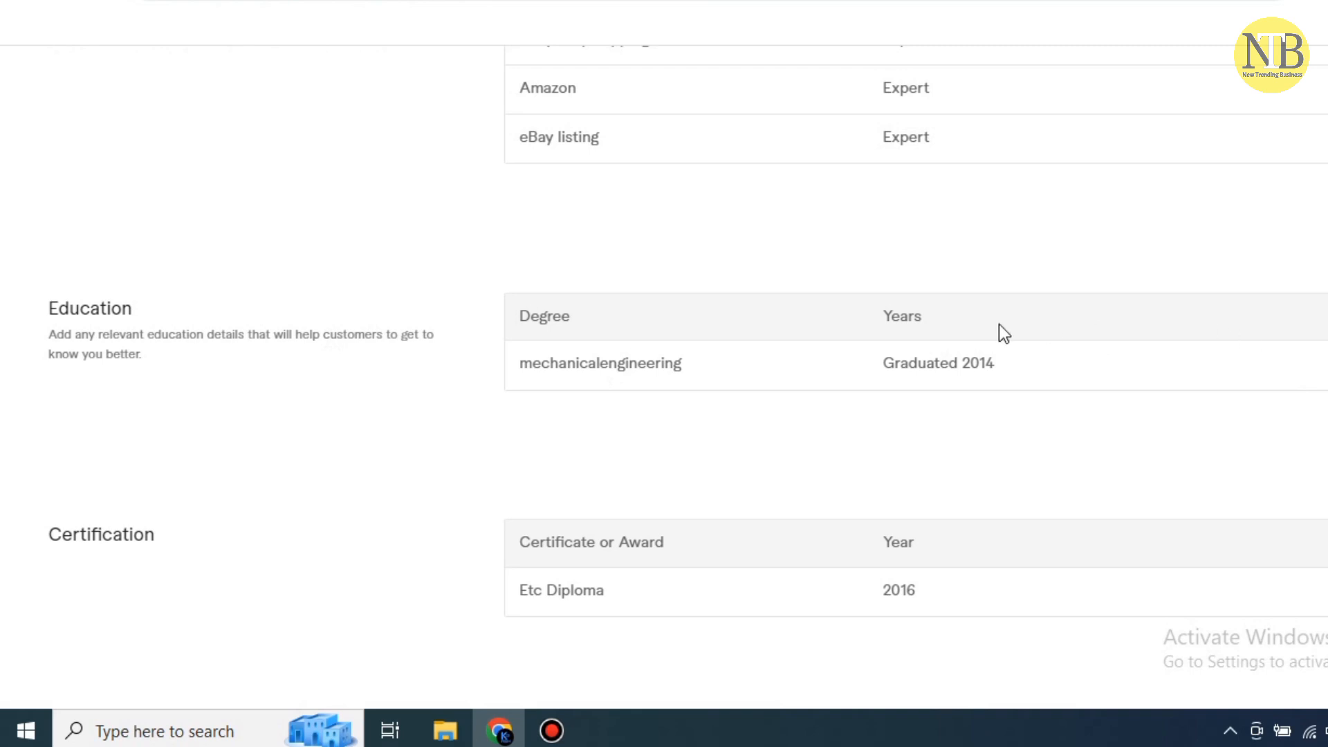
scroll(647, 396, down, 2)
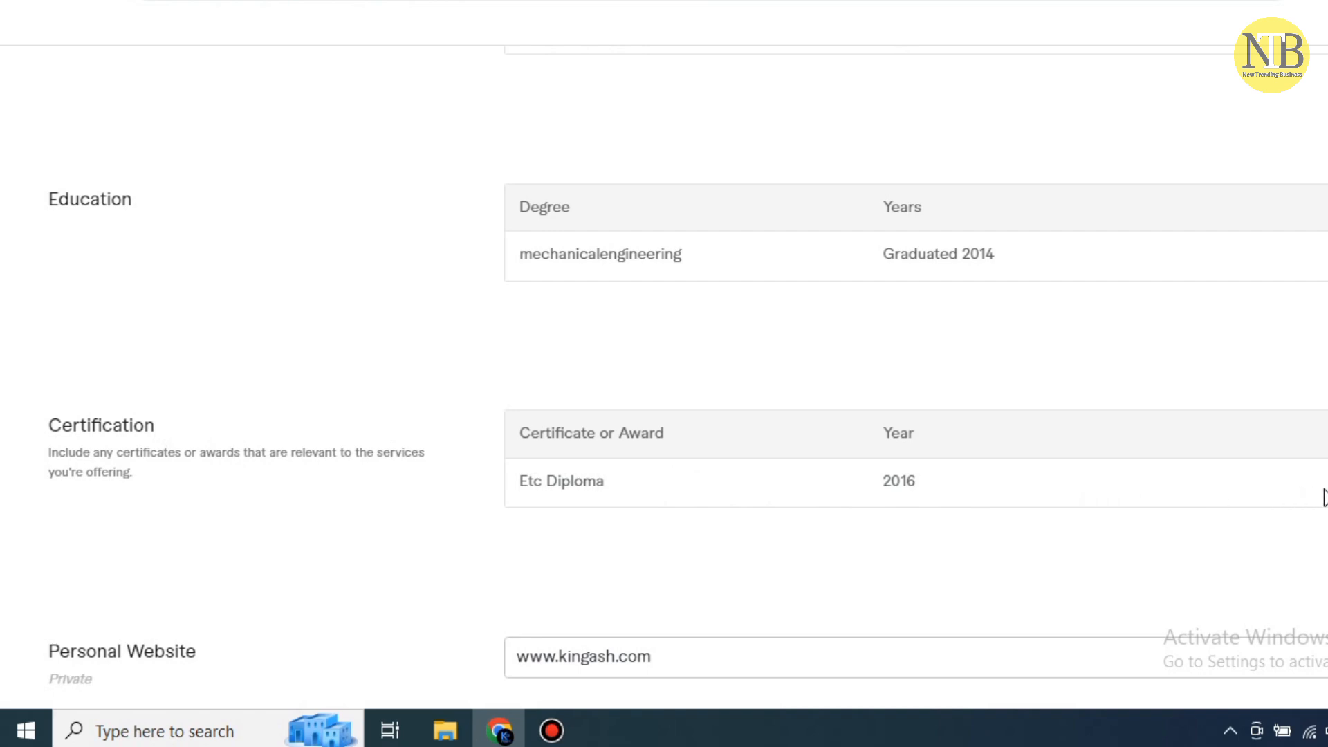
click(1327, 434)
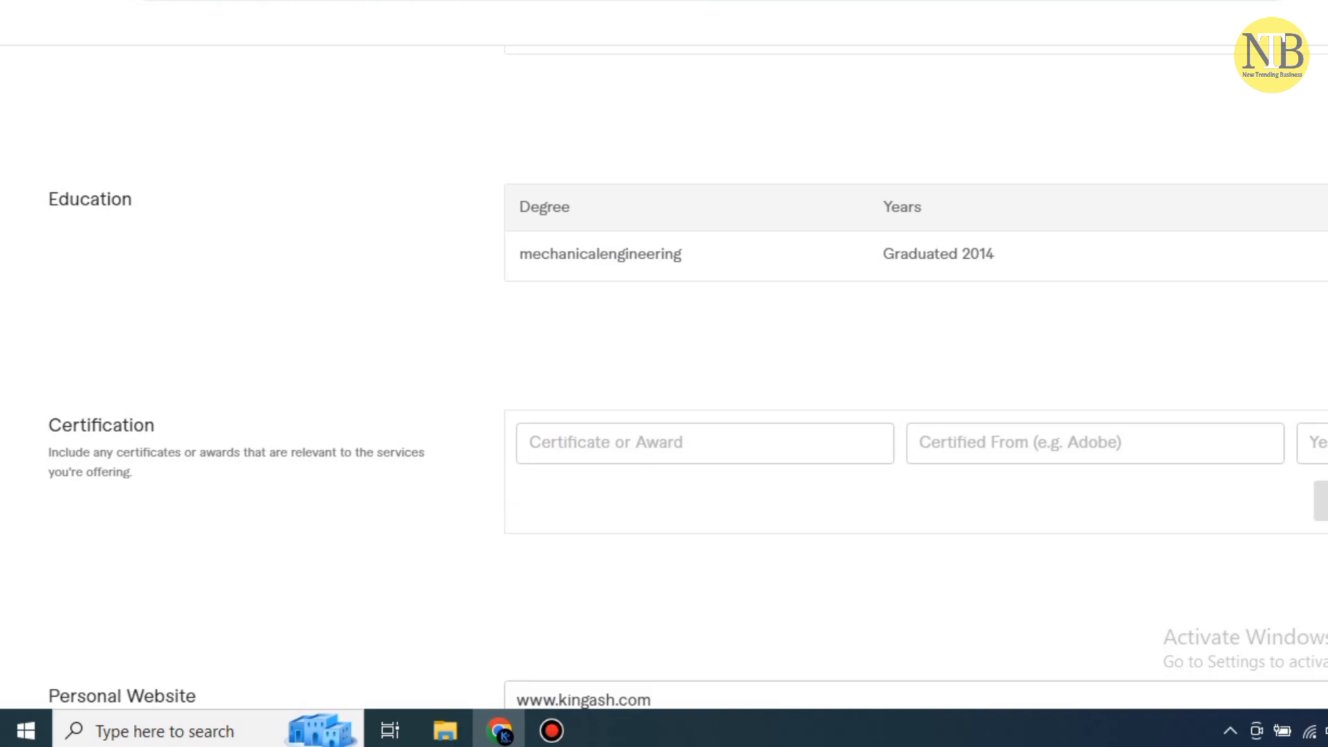
scroll(782, 351, down, 3)
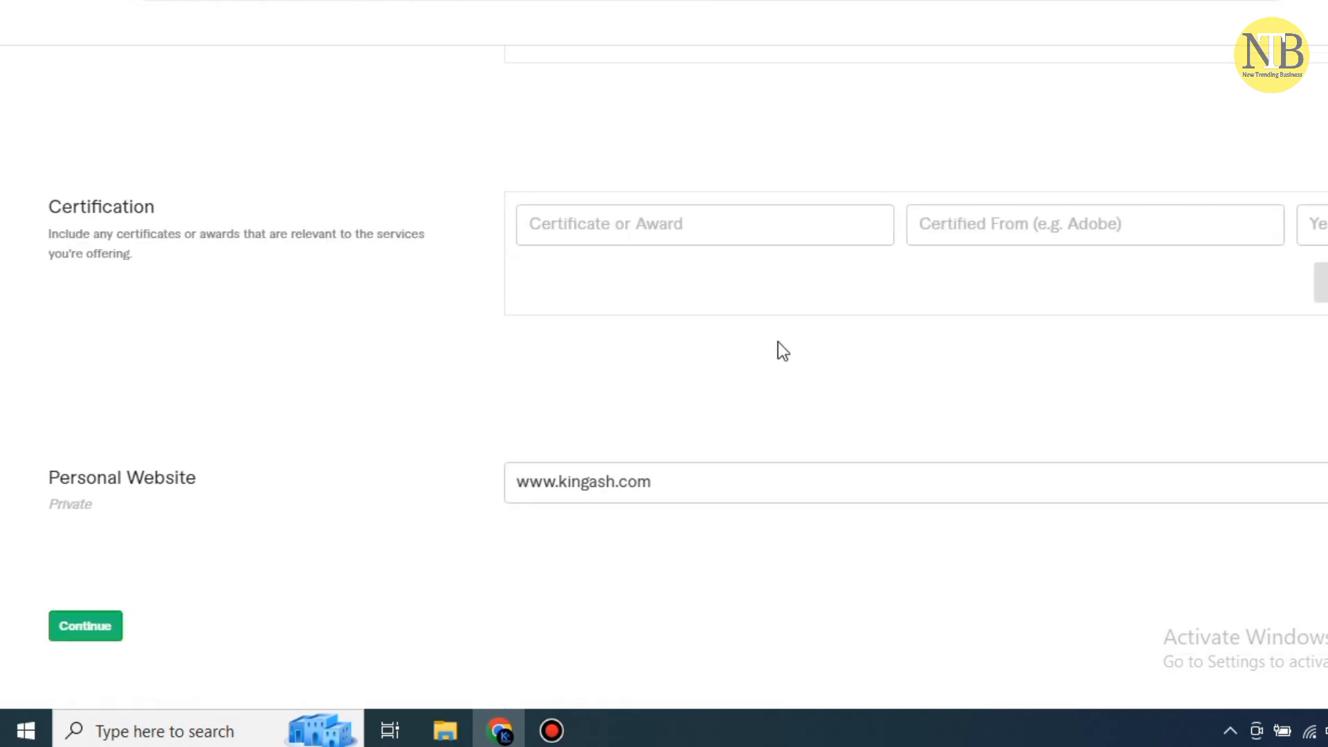
scroll(782, 351, down, 1)
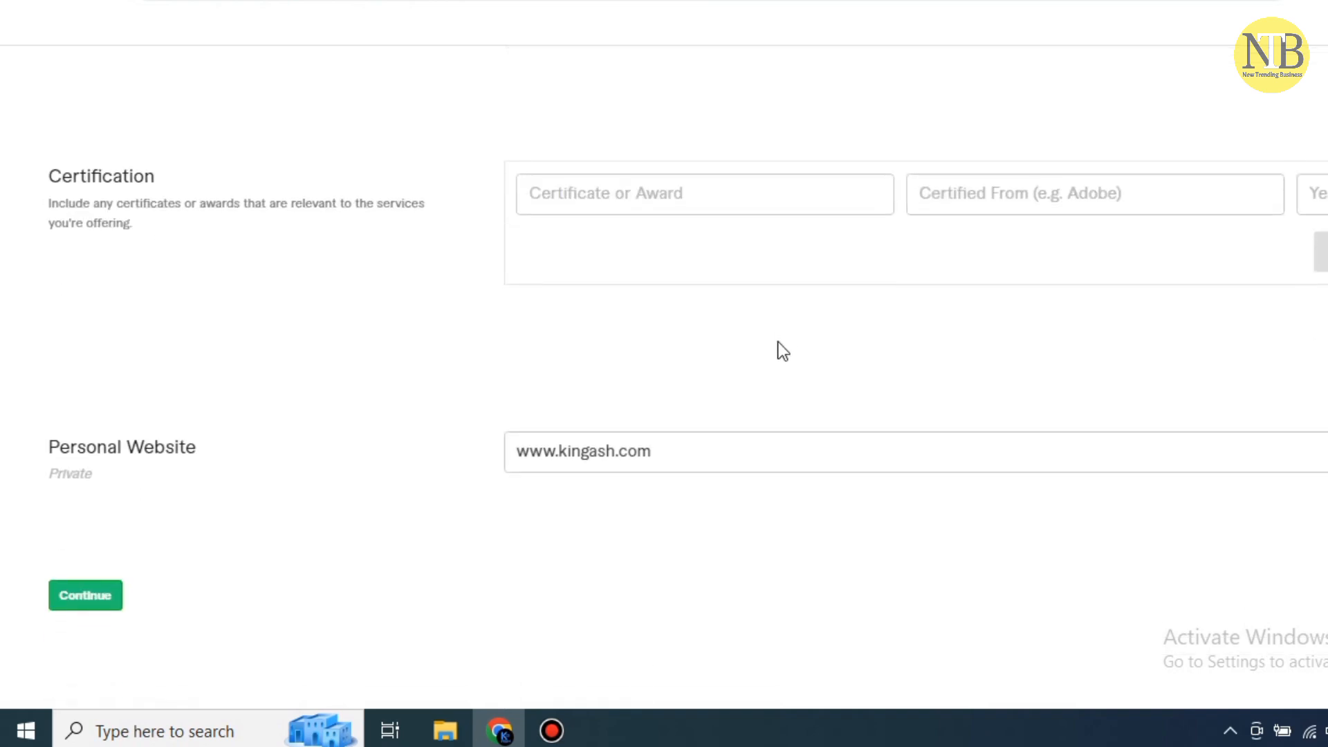
Clear the personal website address and submit Professional Info with Continue
click(776, 451)
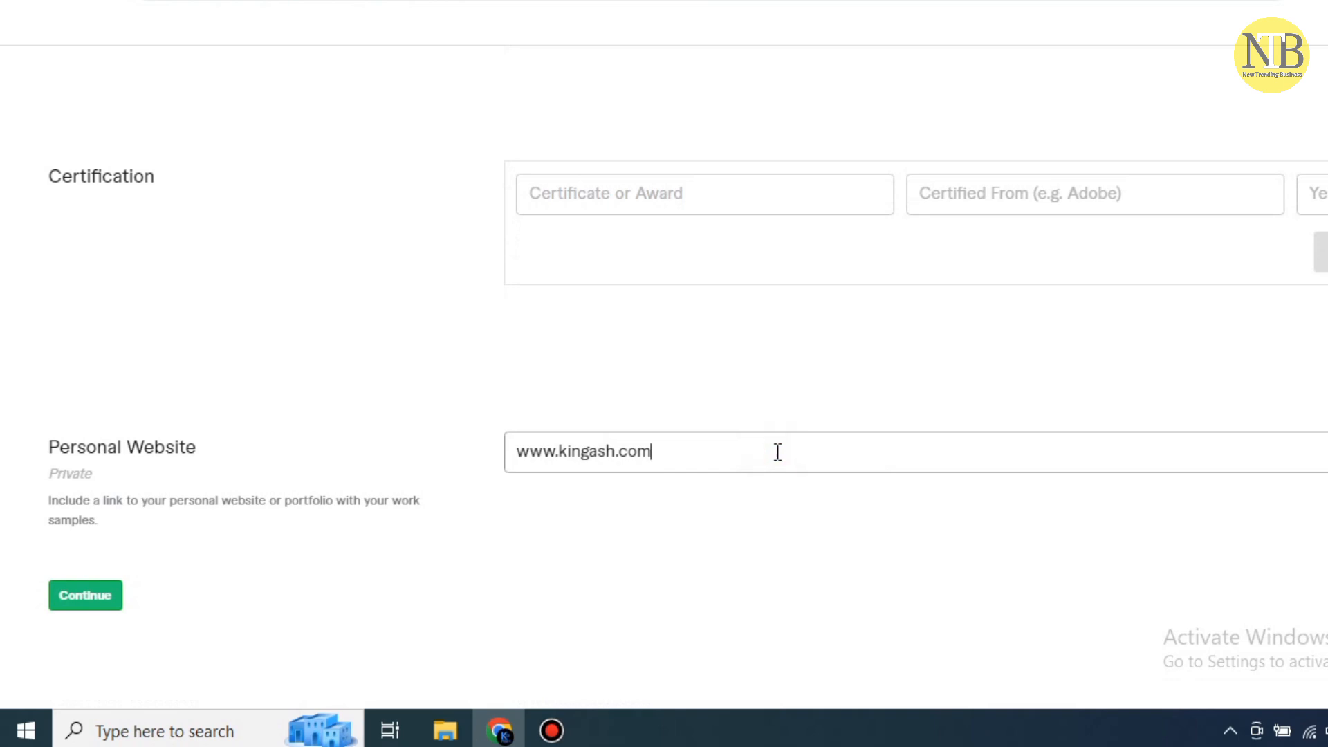
click(777, 451)
drag(777, 452, 522, 457)
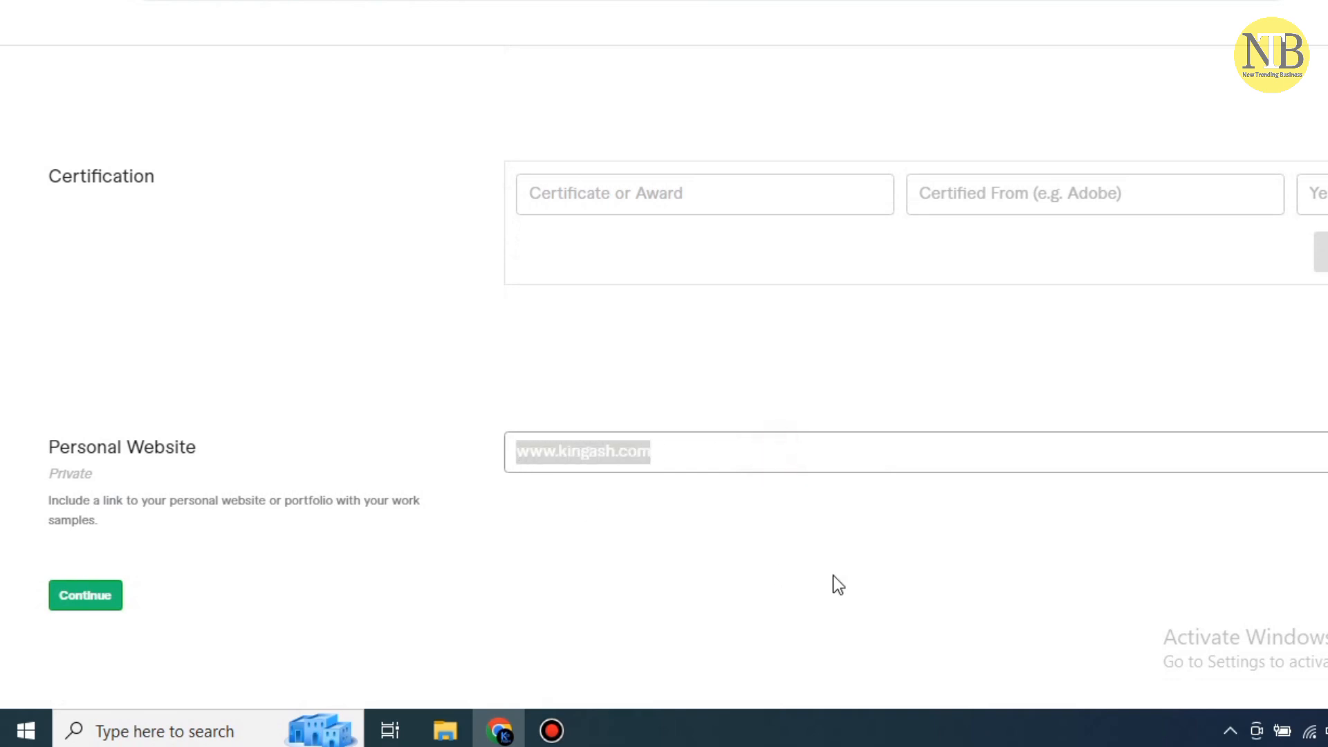
key(BackSpace)
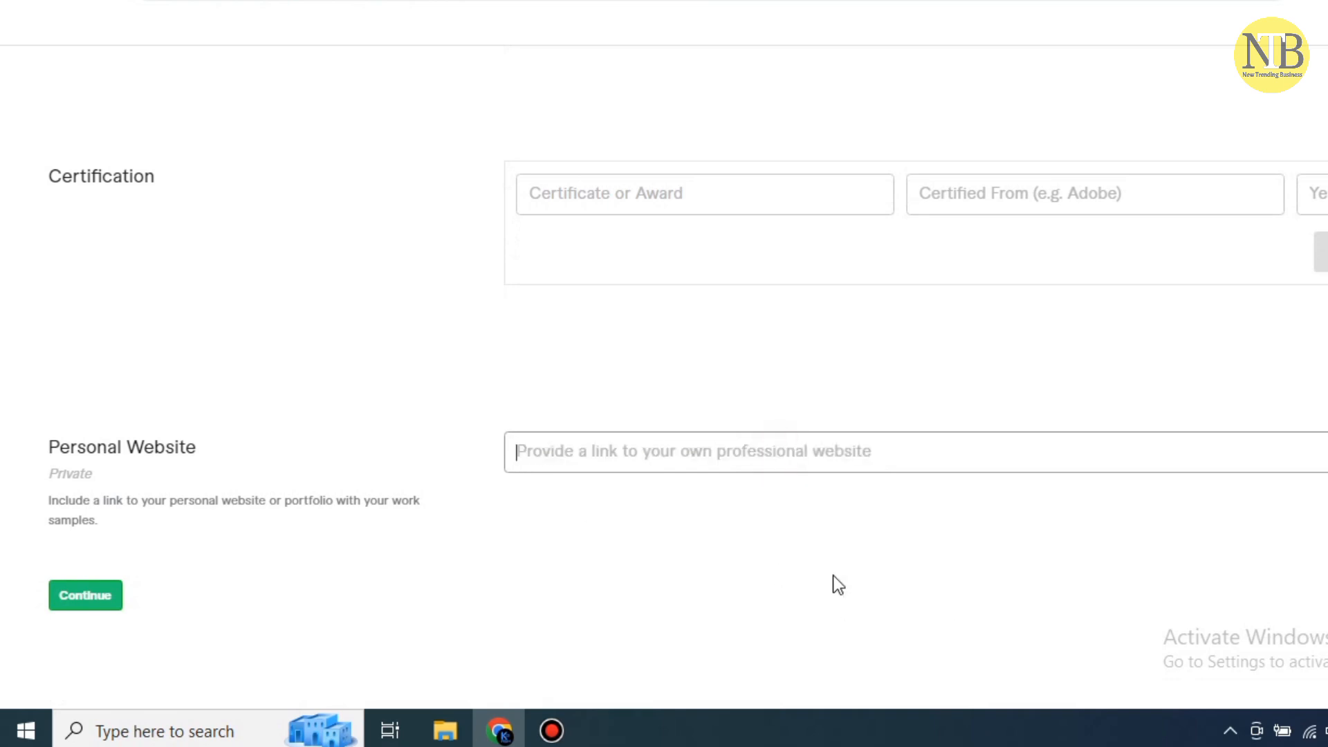
click(833, 575)
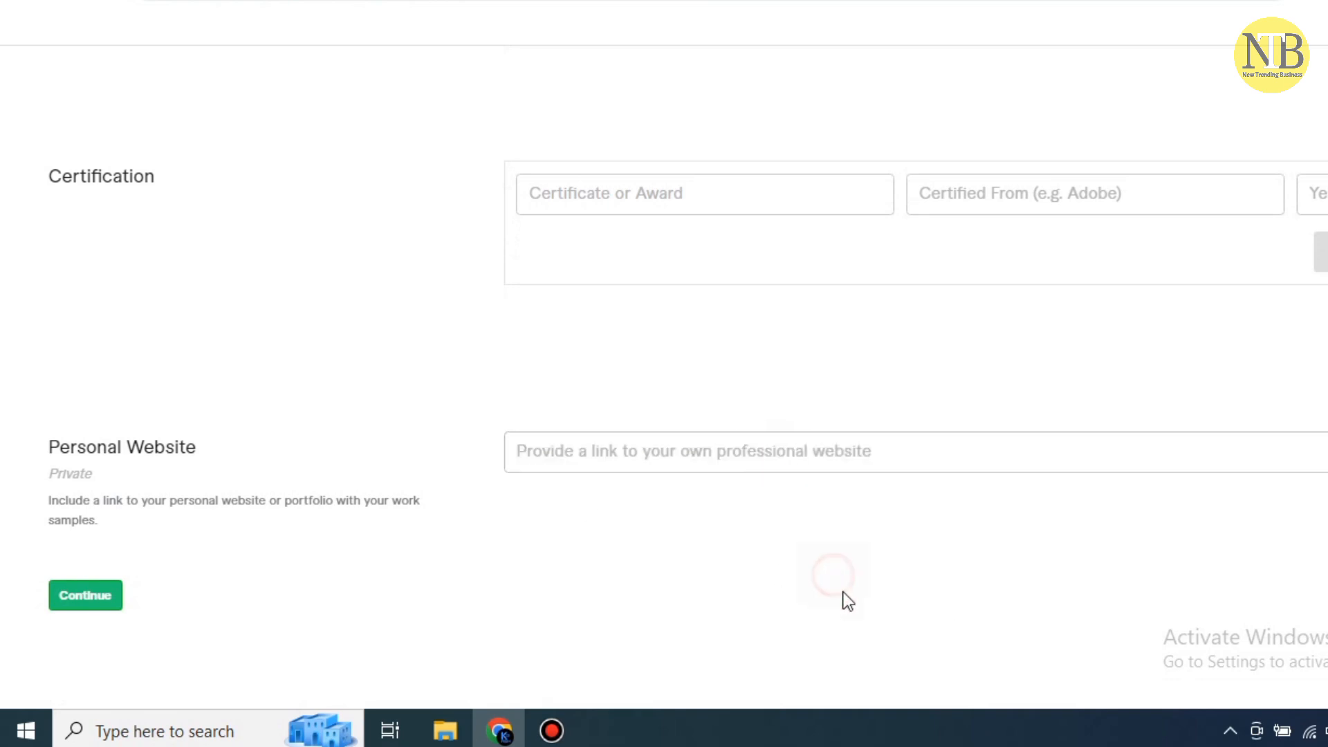
click(90, 597)
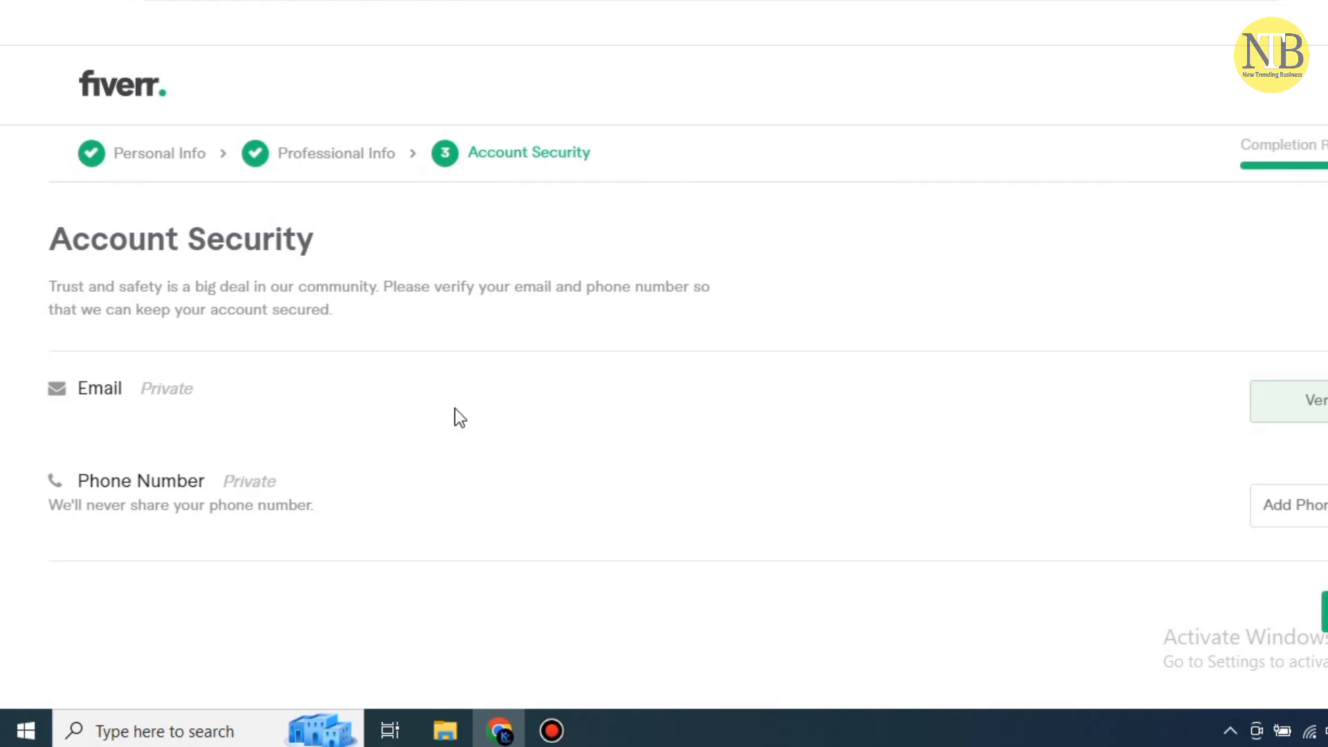
Scroll the Account Security page to review the Email and Phone Number rows
scroll(415, 397, down, 1)
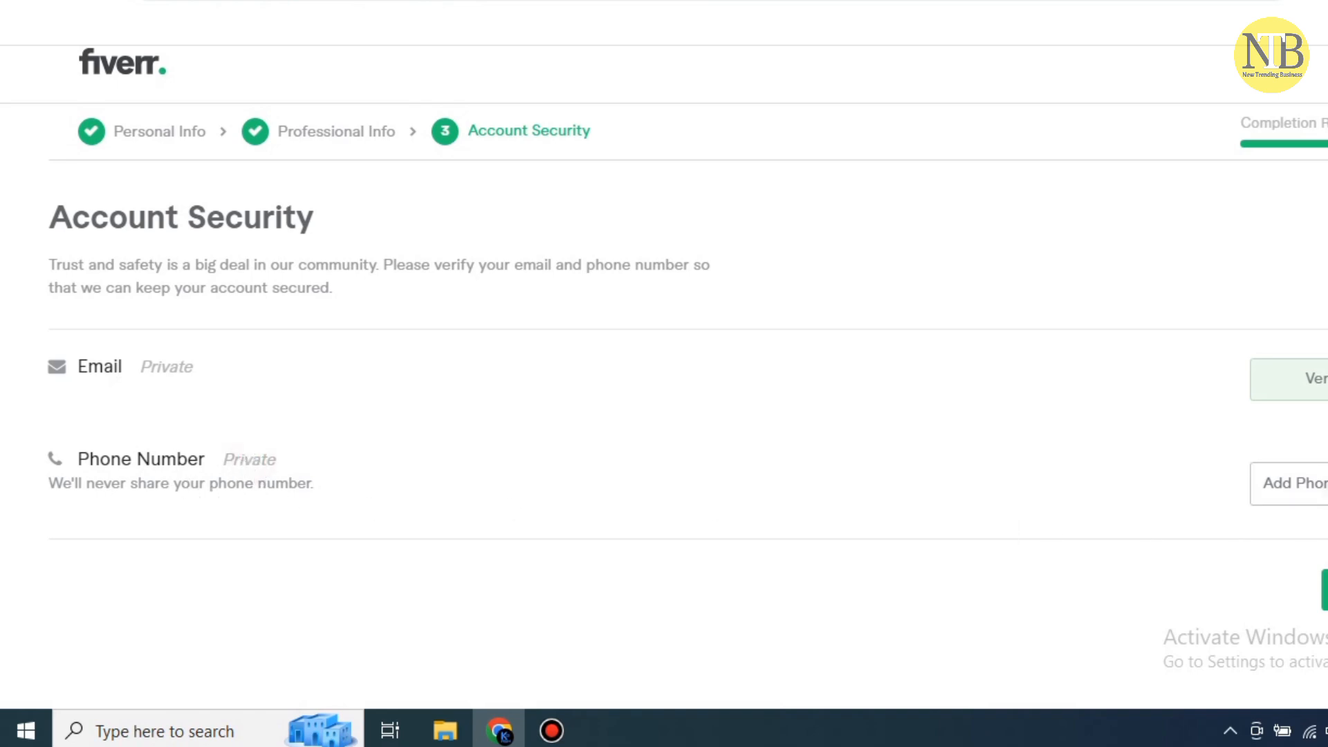
Start adding a phone number and confirm Pakistan as the country
click(1293, 483)
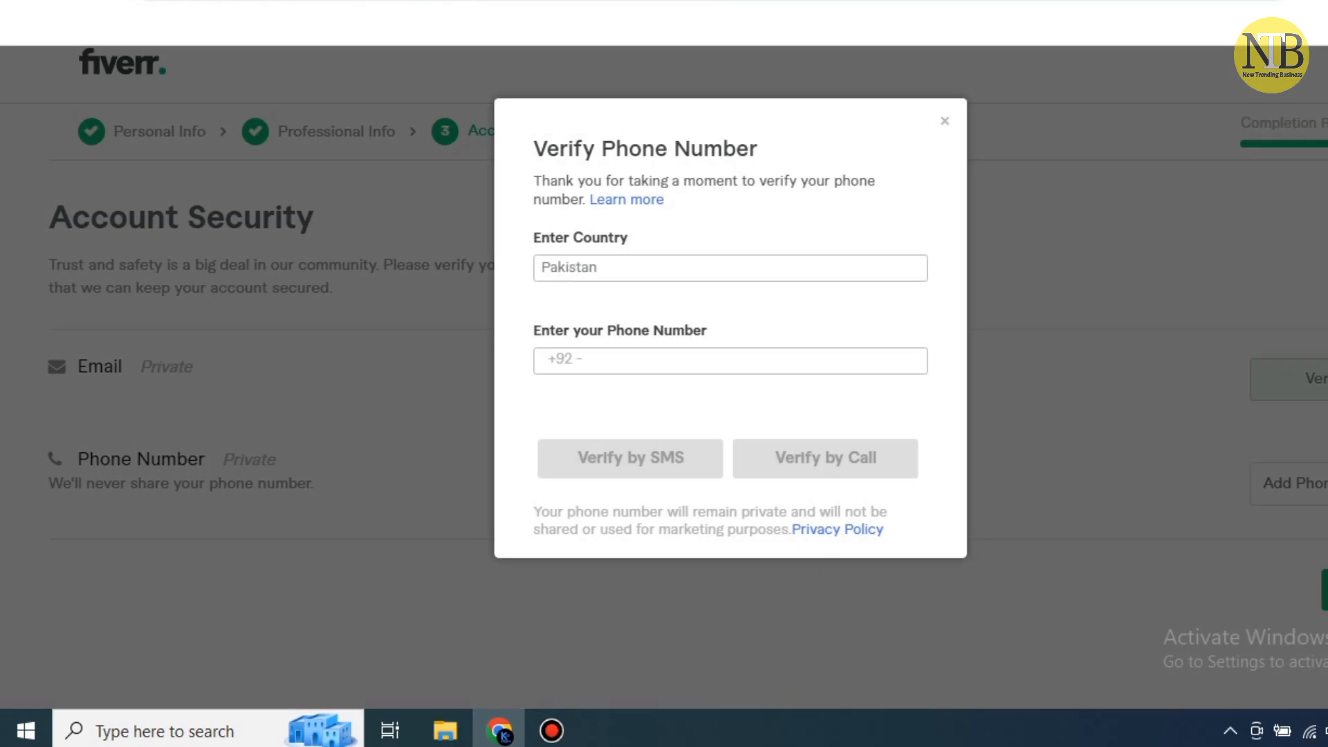
click(641, 365)
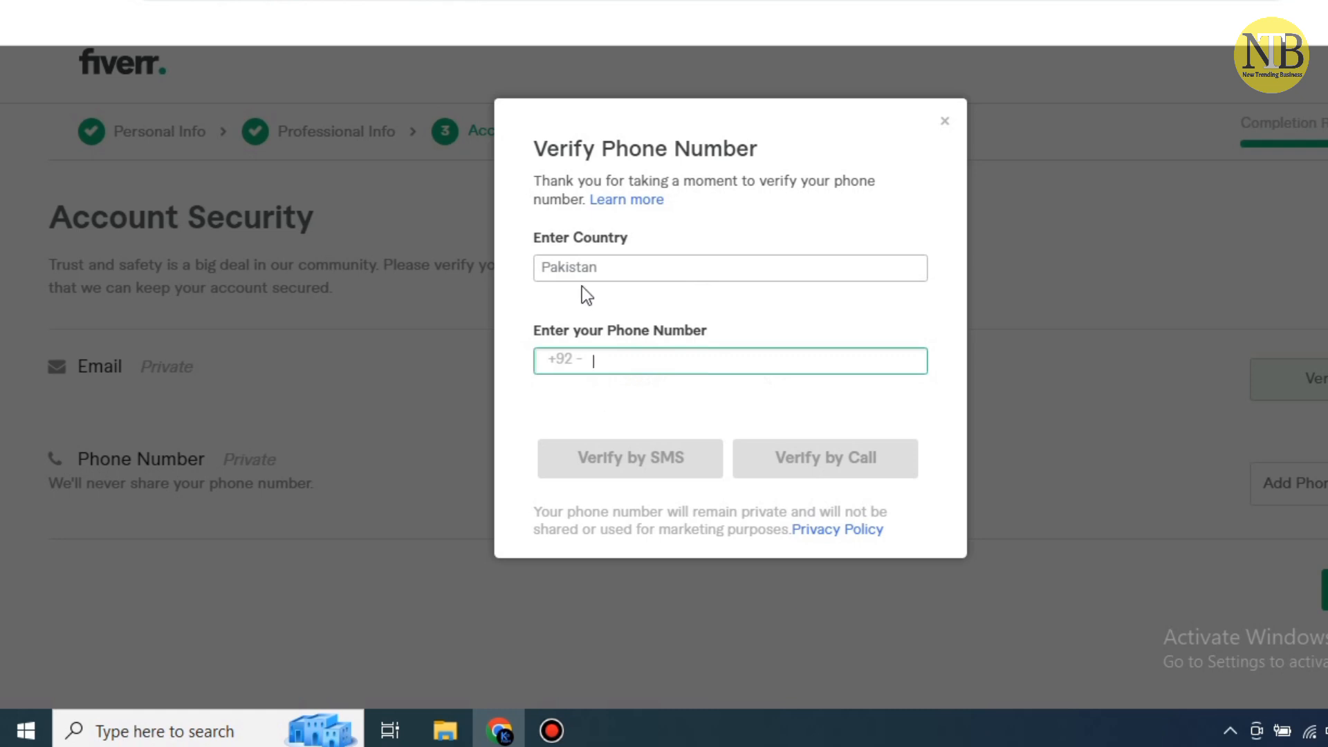
click(644, 268)
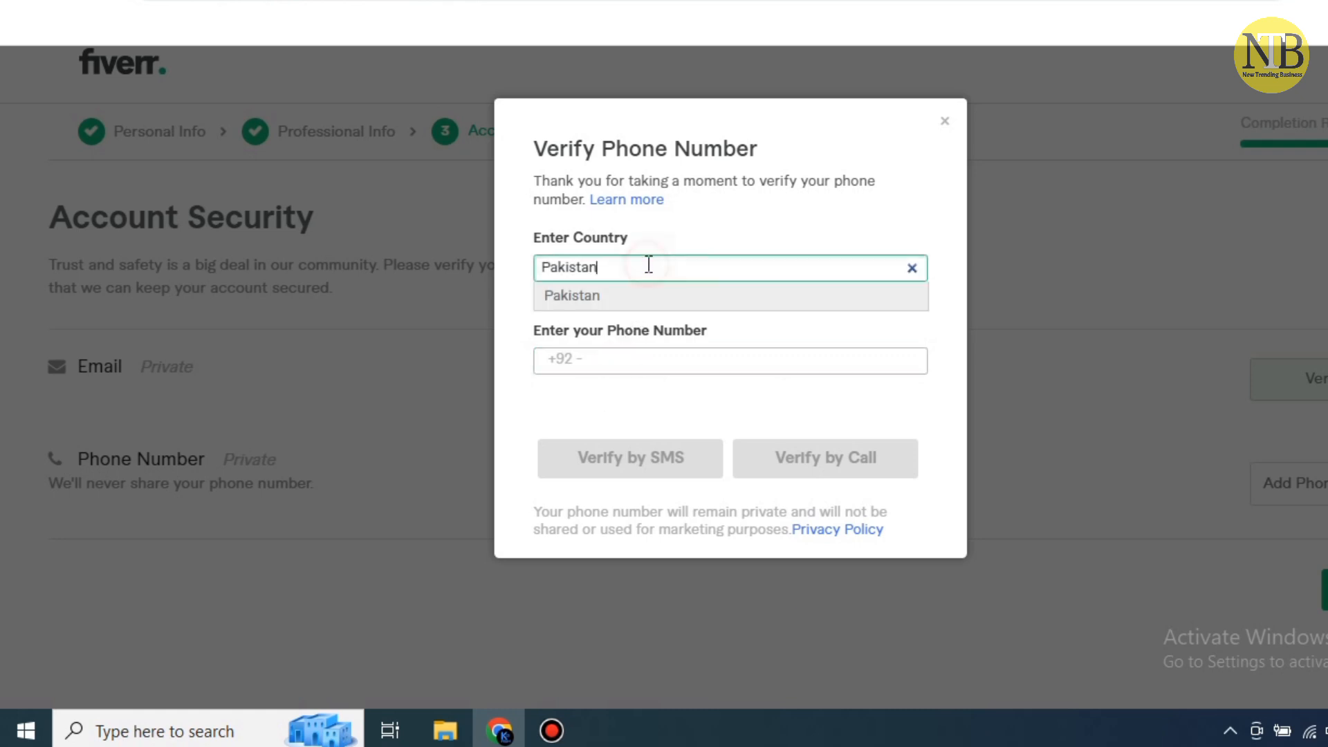
click(637, 297)
click(638, 297)
click(626, 370)
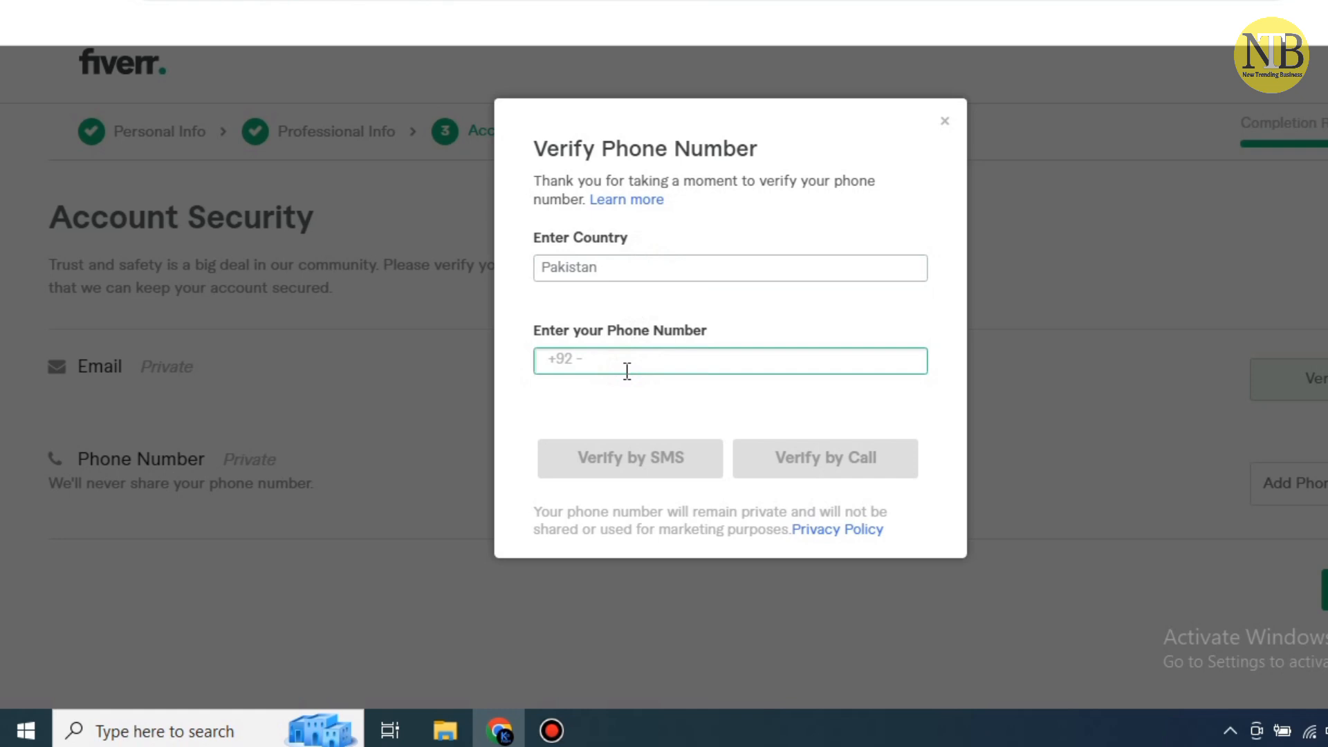
Enter the phone number and request the verification code by SMS
text(4)
key(BackSpace)
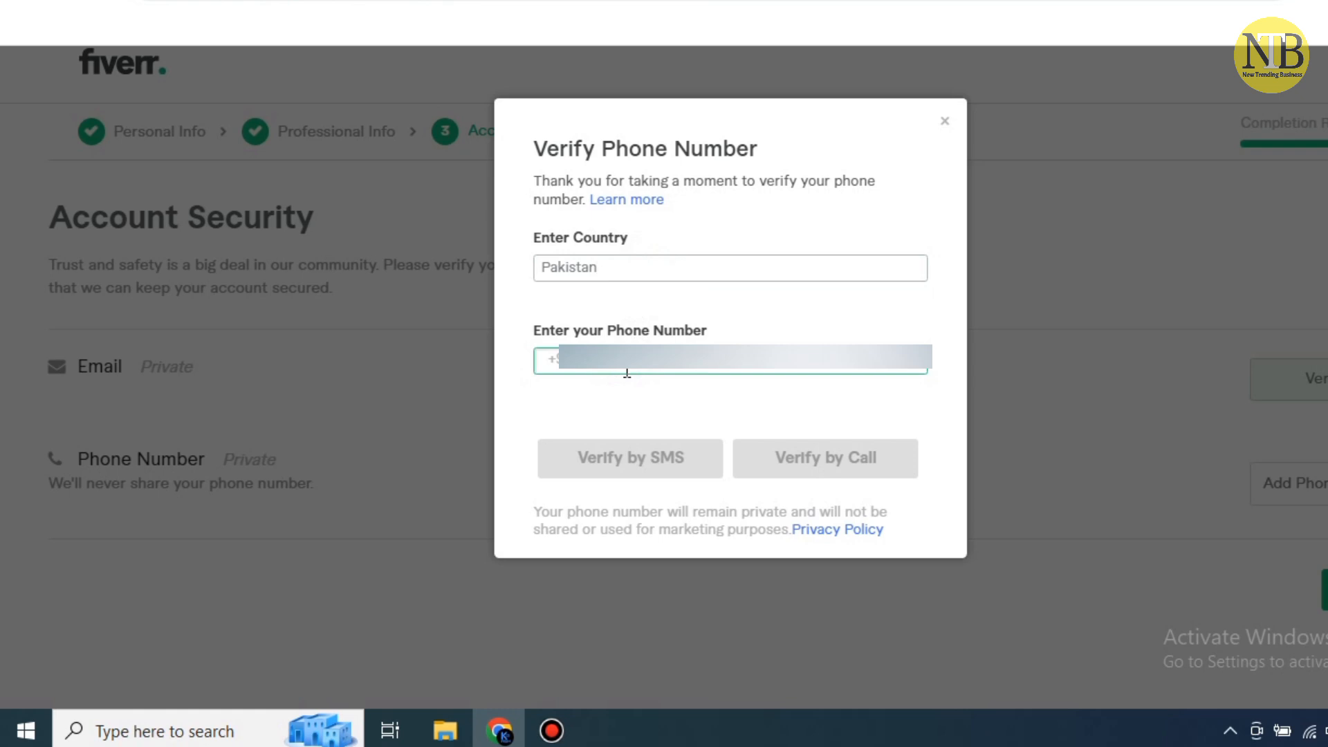
text(3)
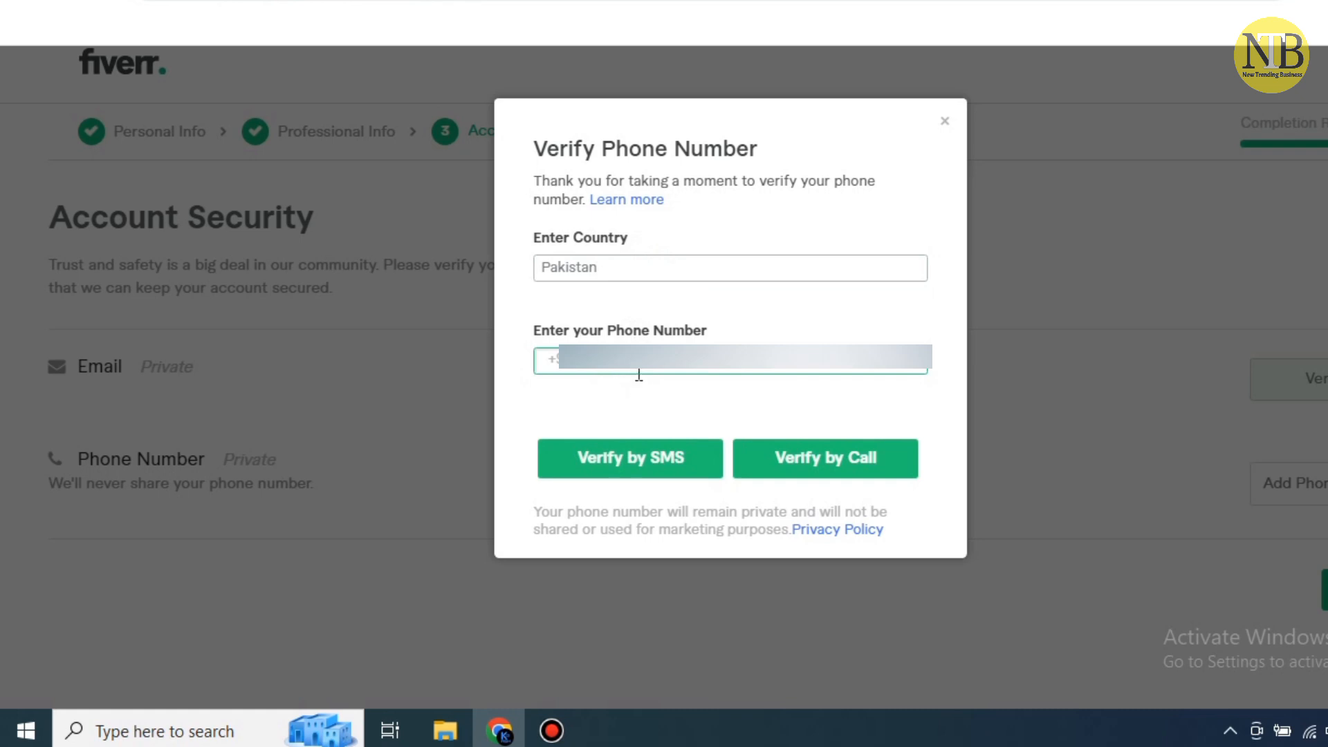
click(654, 462)
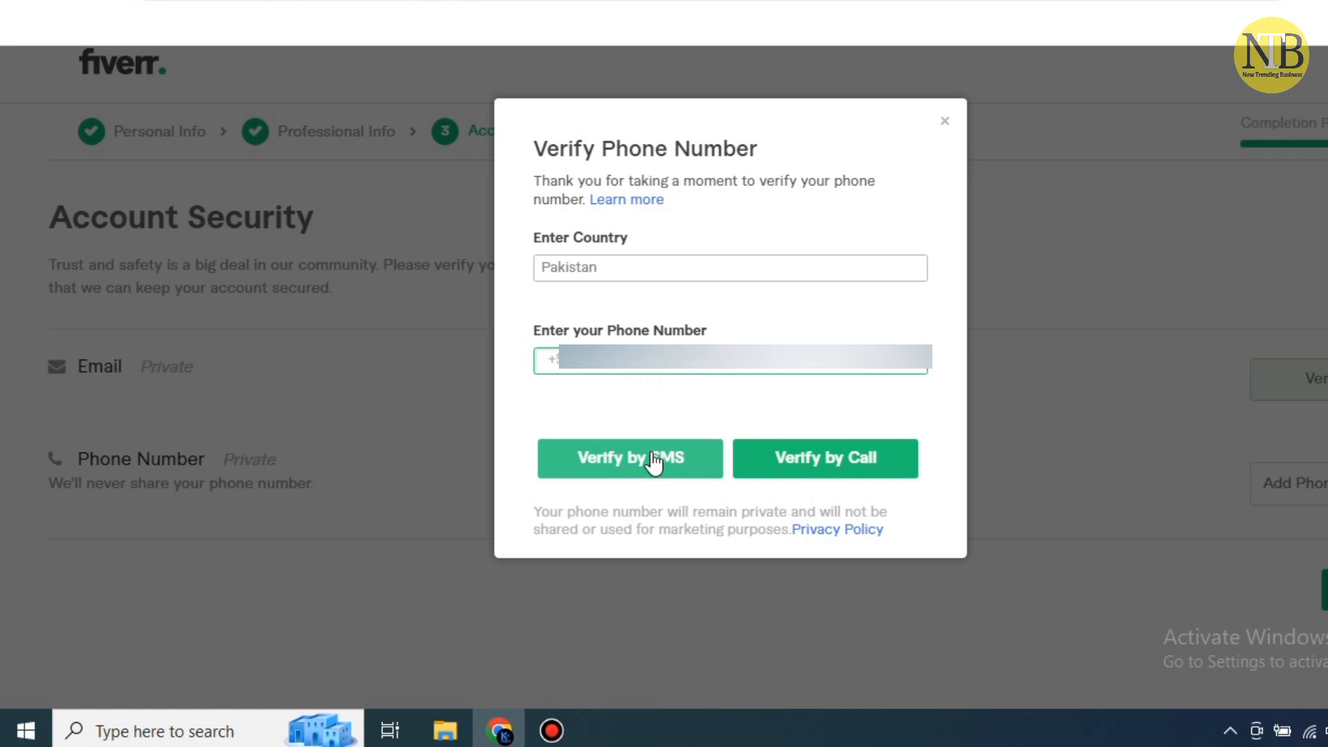
click(653, 454)
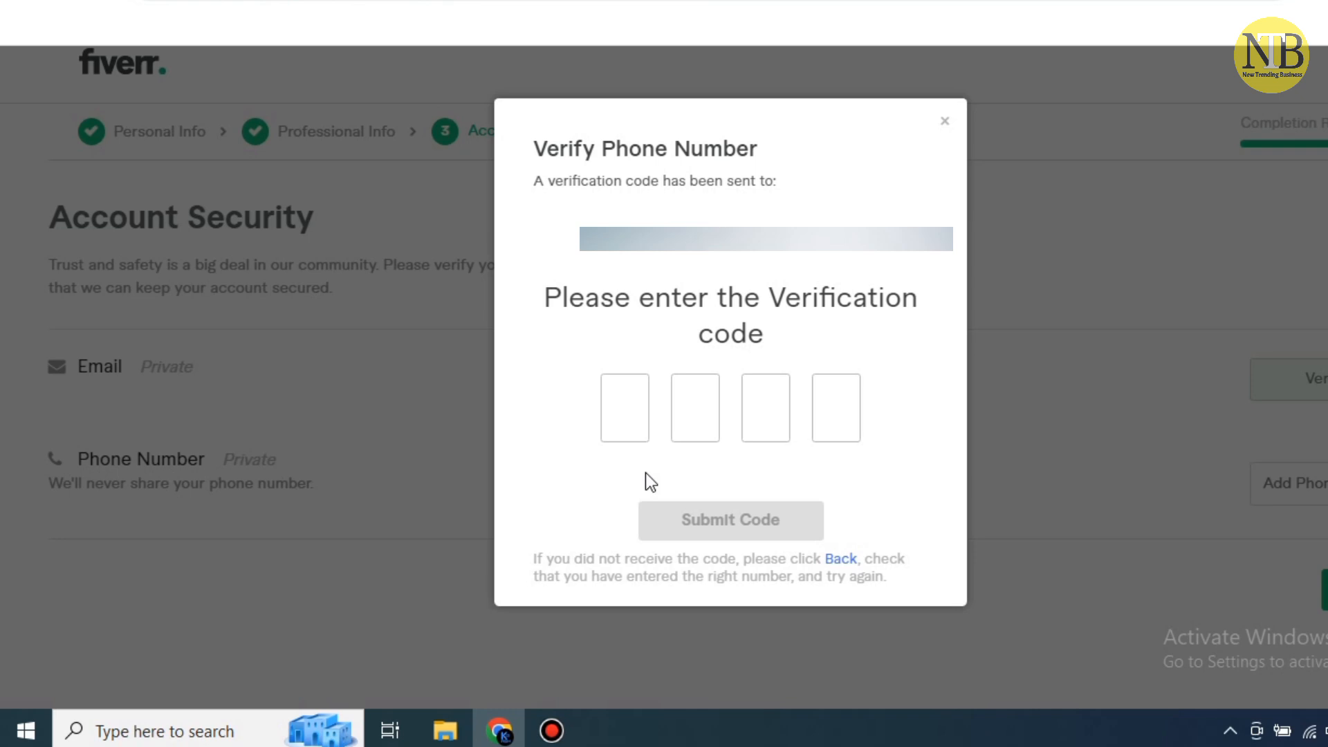
Enter the SMS verification code, submit it, and acknowledge Verification Complete
click(628, 421)
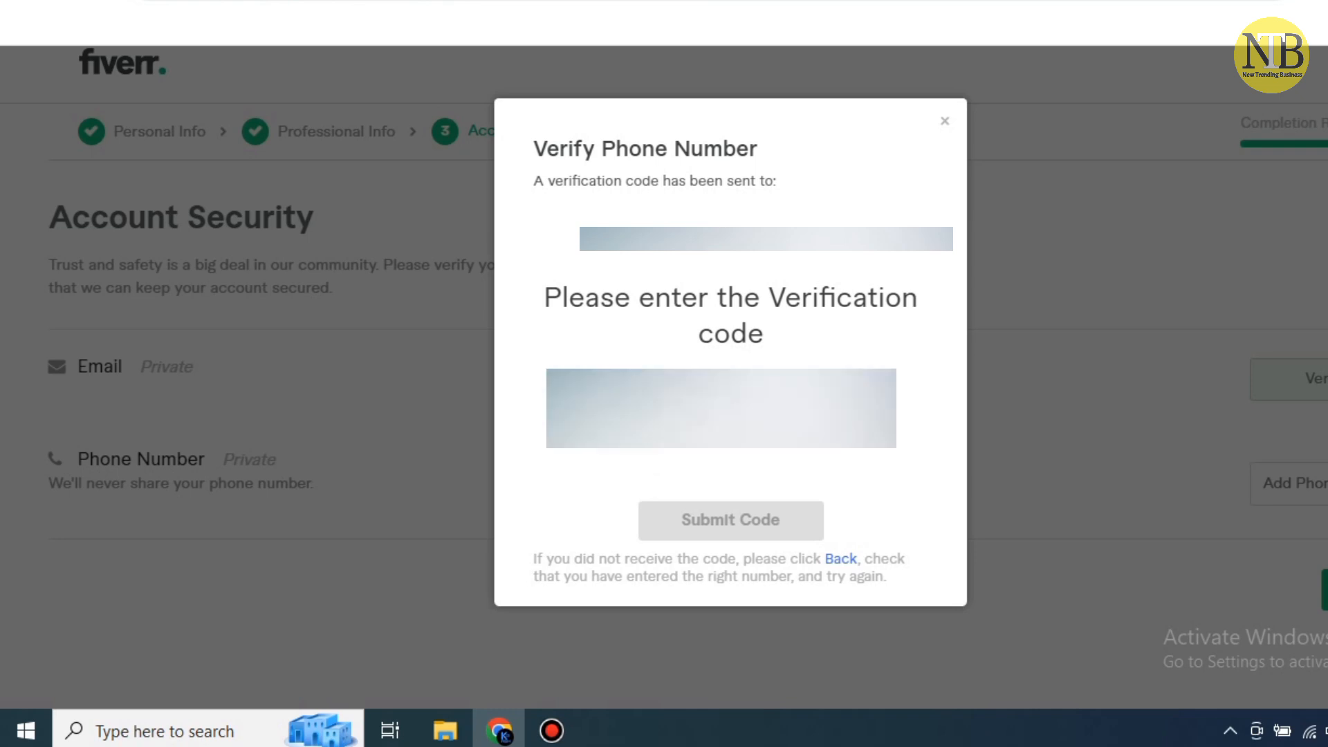
text(*)
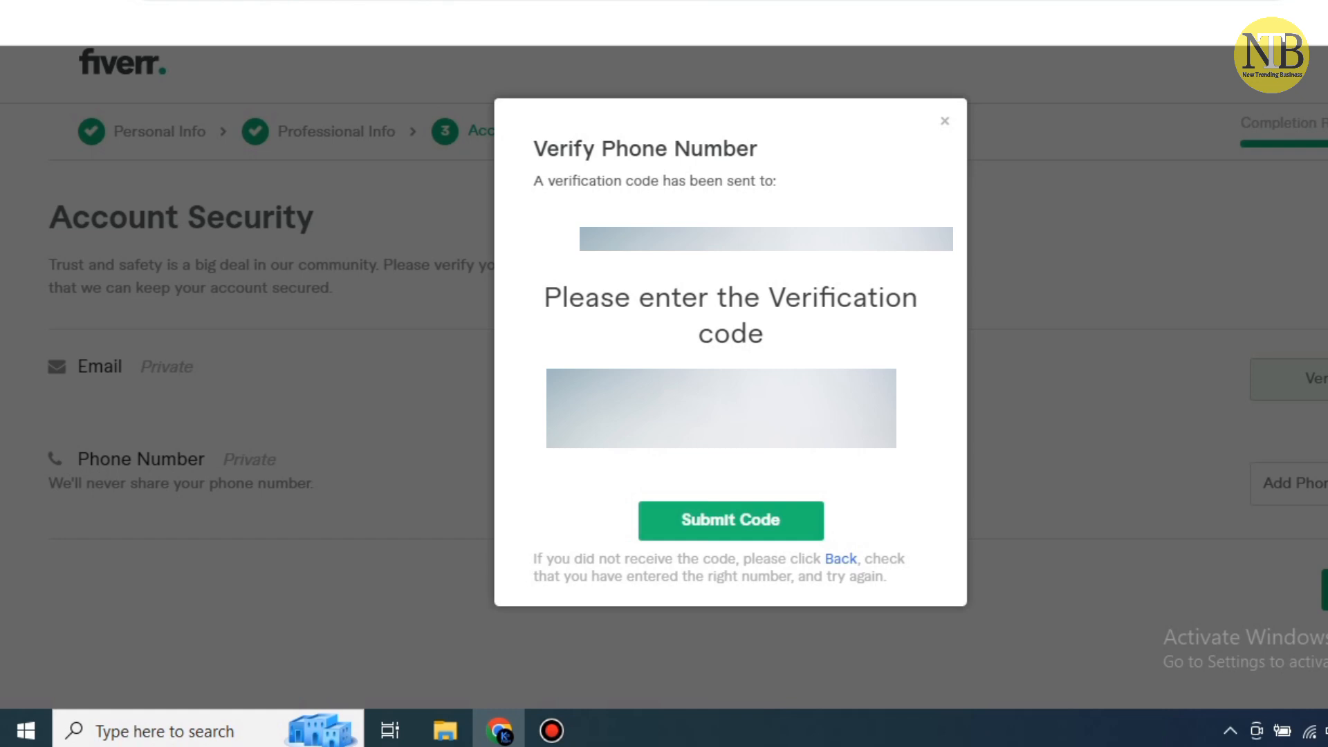
click(703, 515)
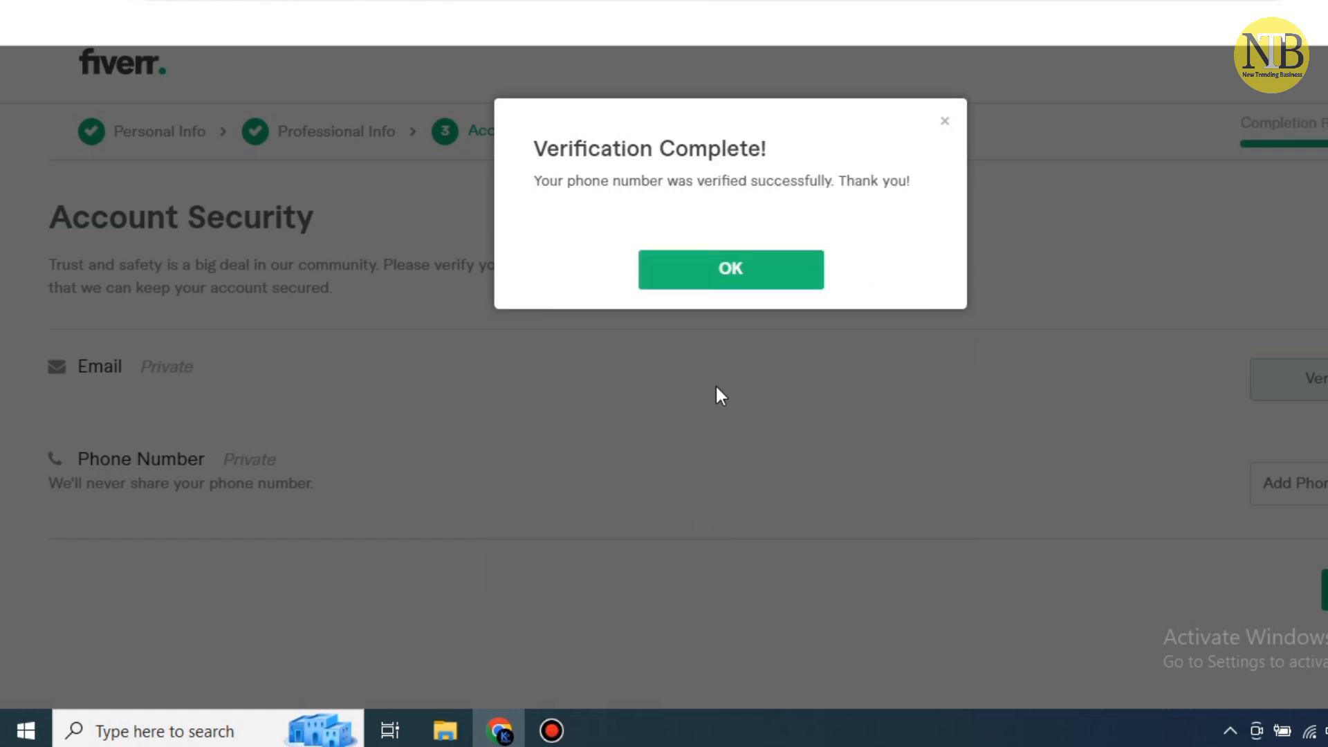
click(741, 282)
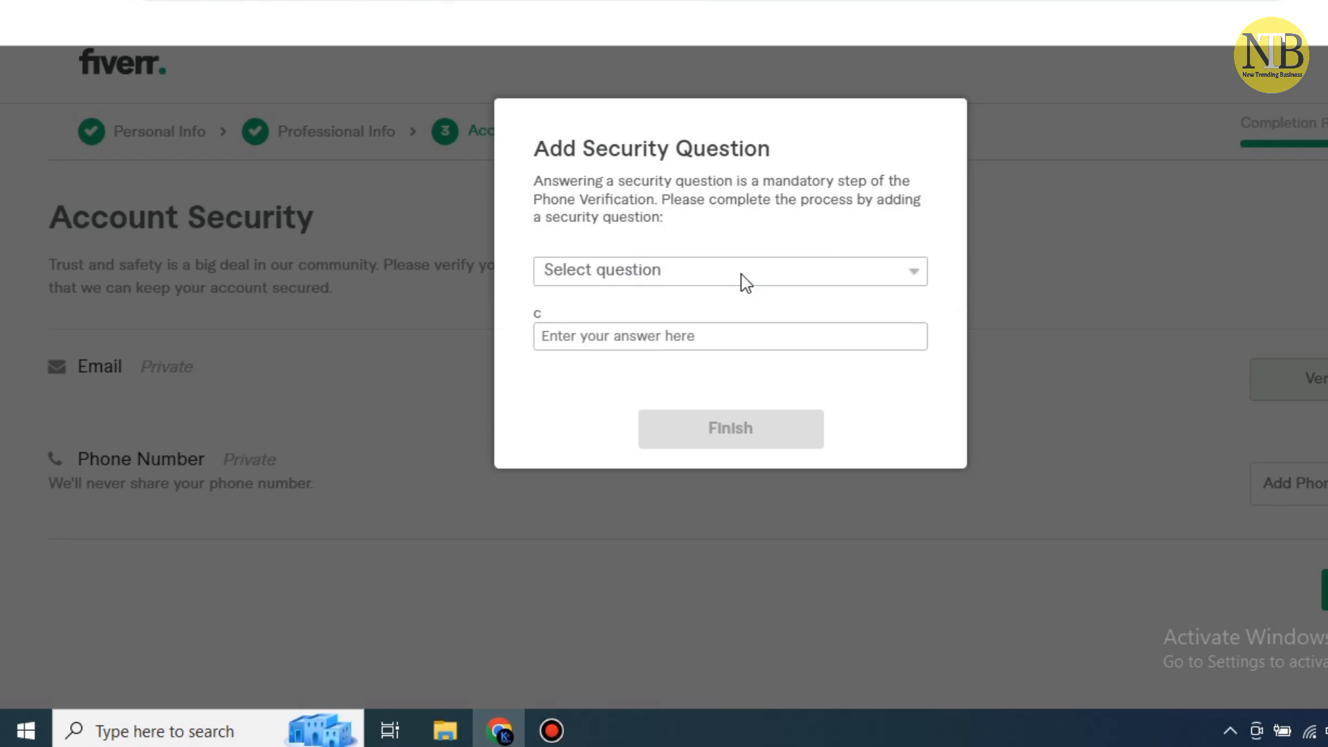
Set 'What was the name of your first pet?' as security question with an answer
click(741, 272)
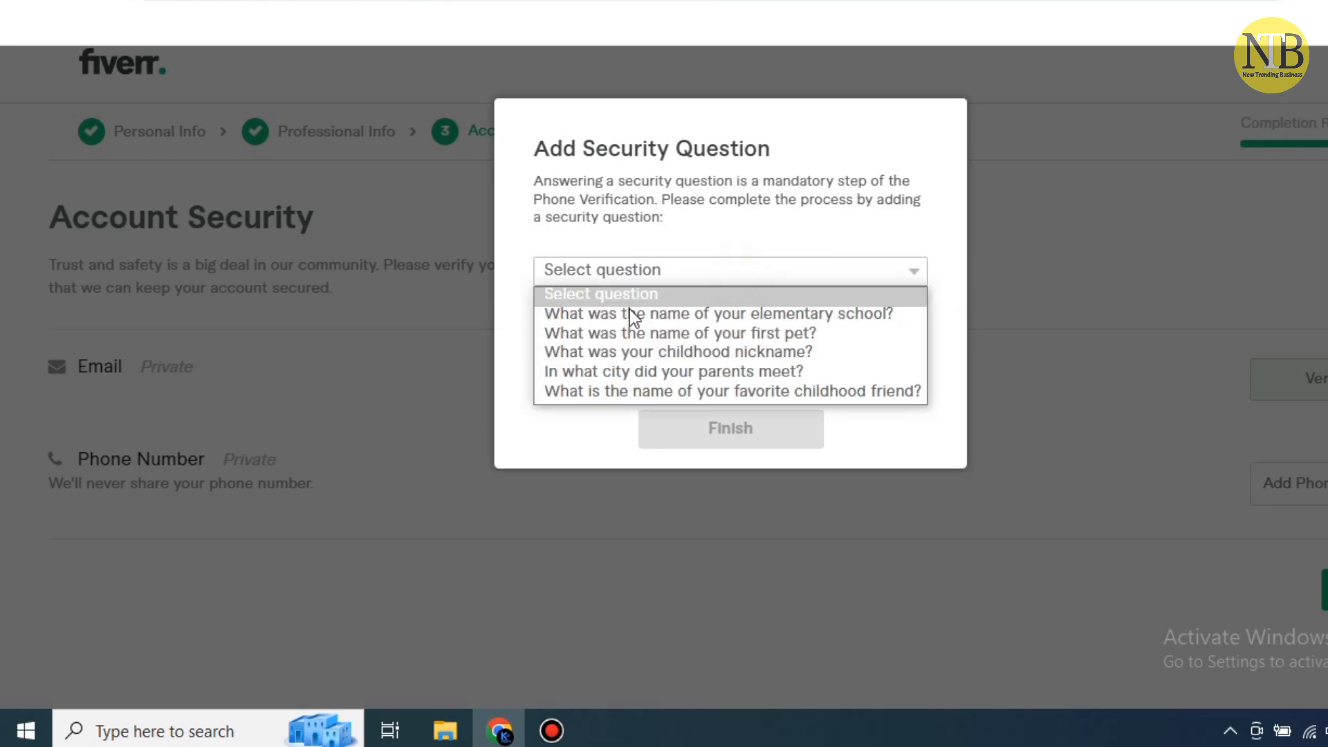
click(824, 334)
click(788, 338)
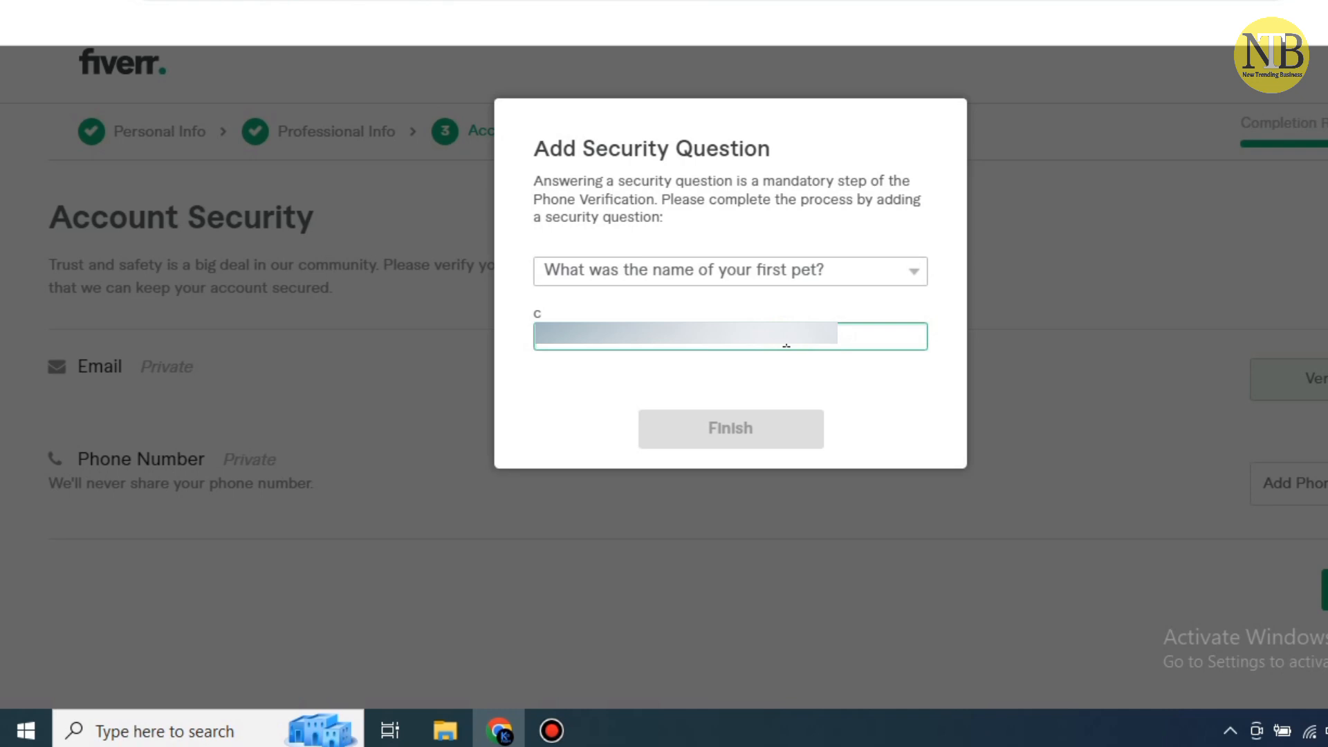
text(*)
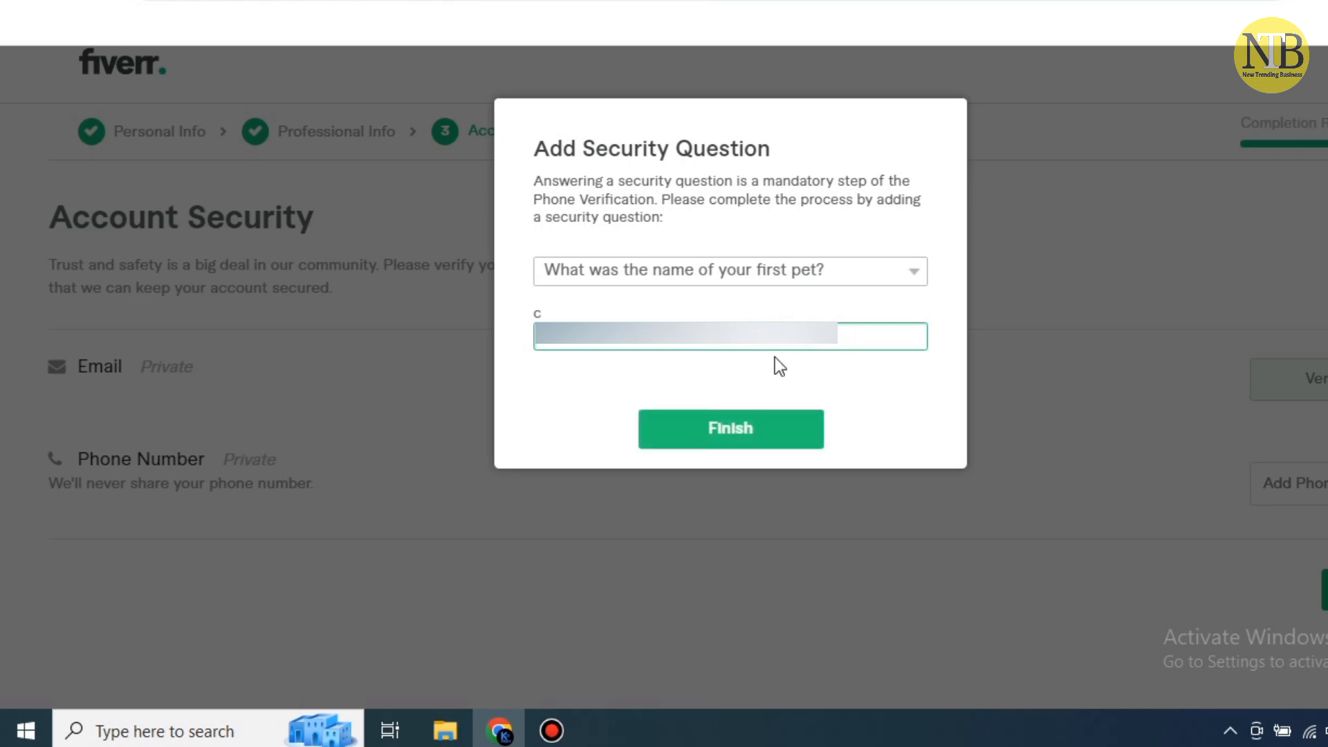
click(795, 429)
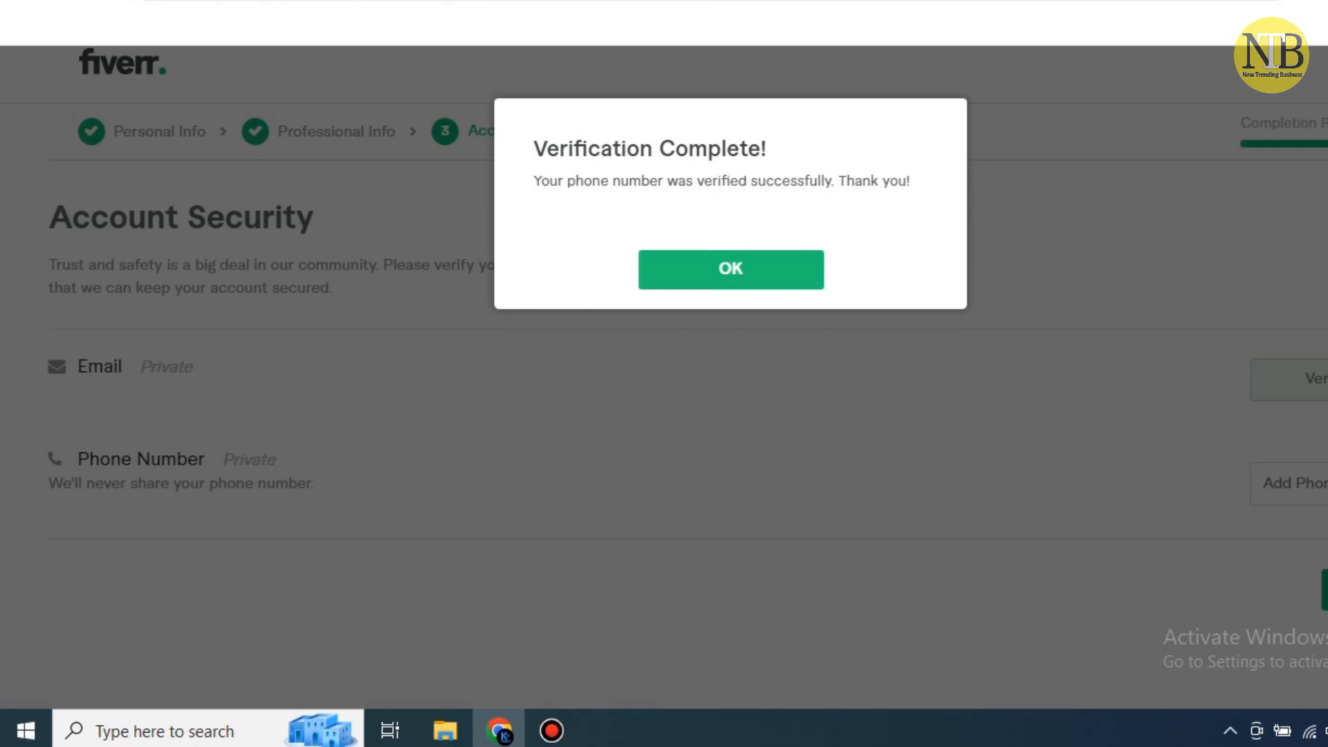
click(720, 268)
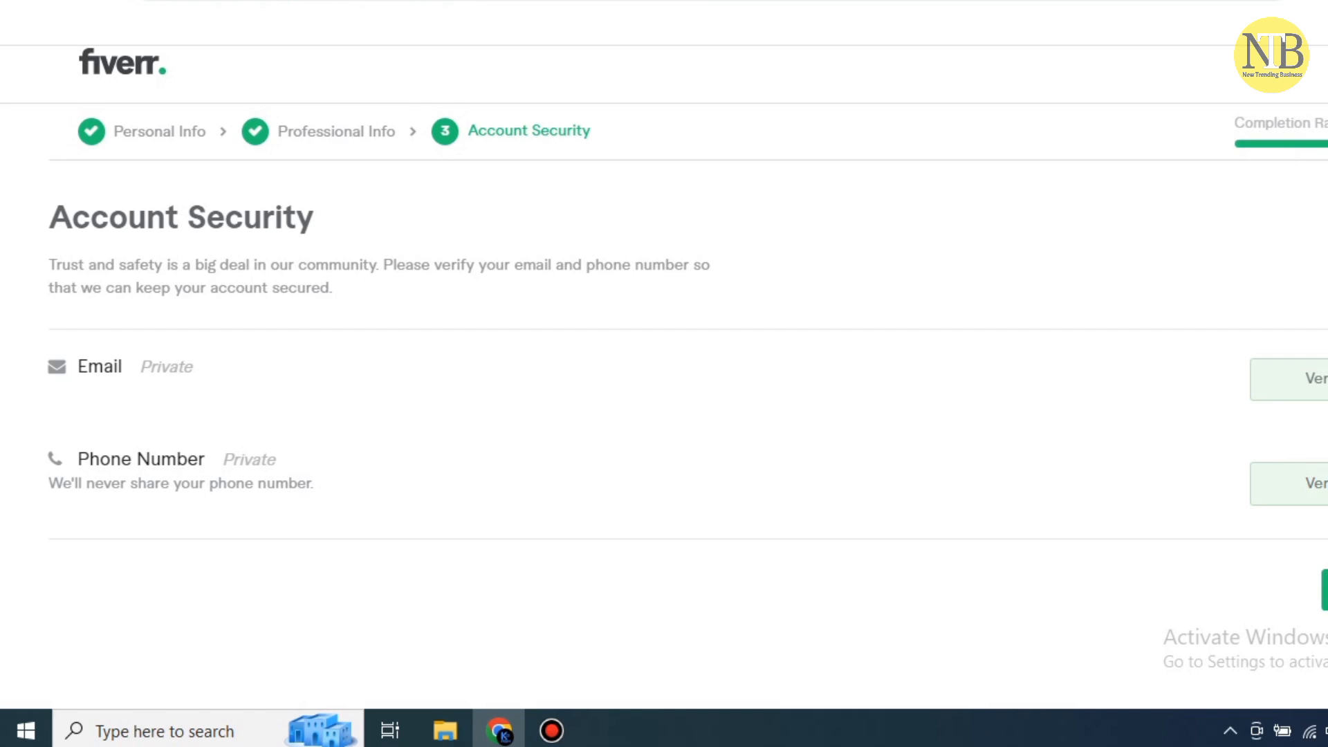
Click Finish on the Account Security page to complete seller onboarding
click(1325, 590)
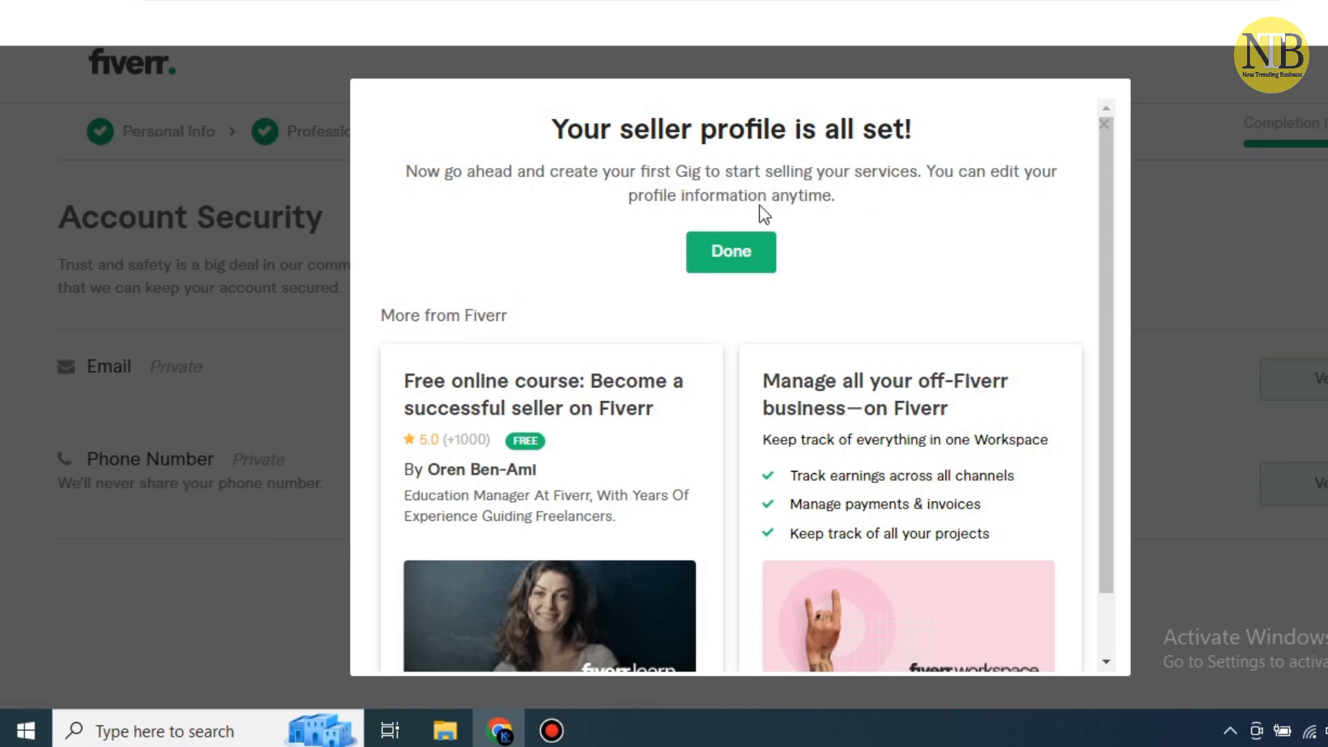
Confirm with Done in 'Your seller profile is all set!' to start the first Gig at Overview
drag(835, 197, 404, 172)
click(469, 202)
scroll(938, 270, down, 1)
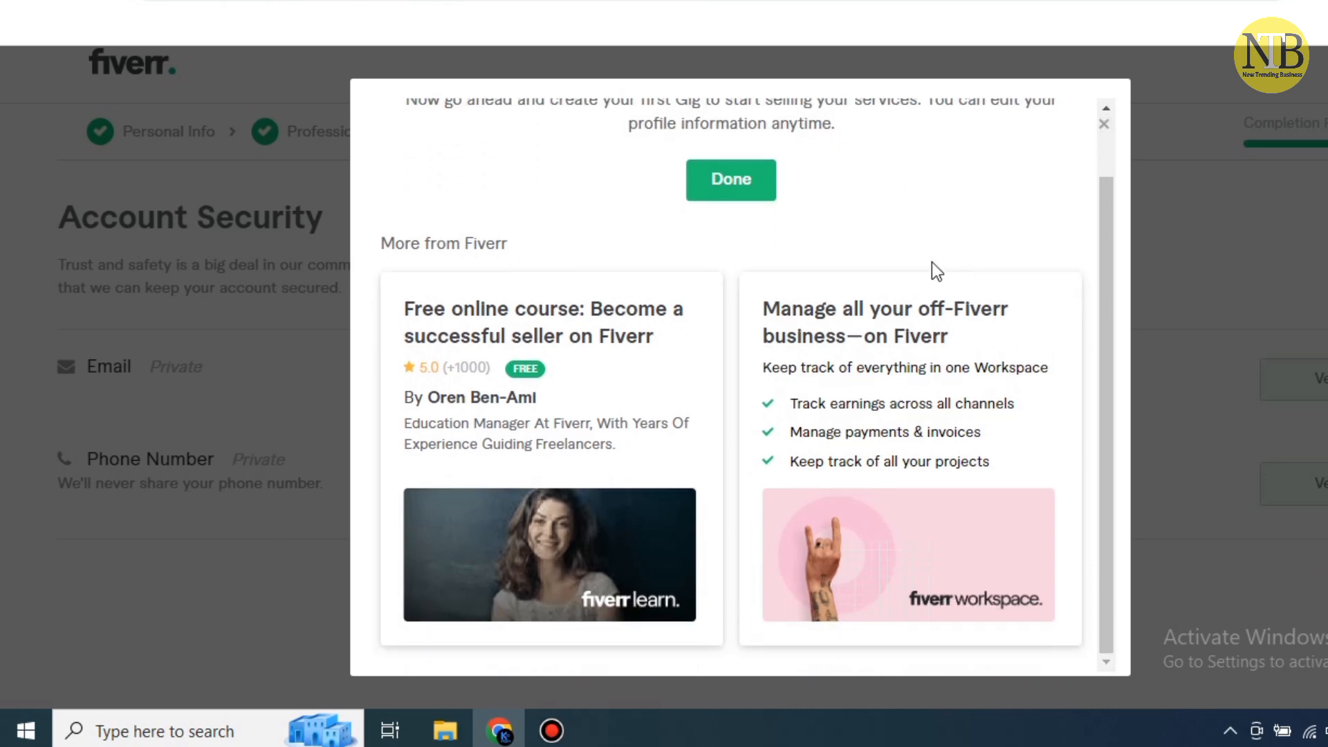
click(737, 182)
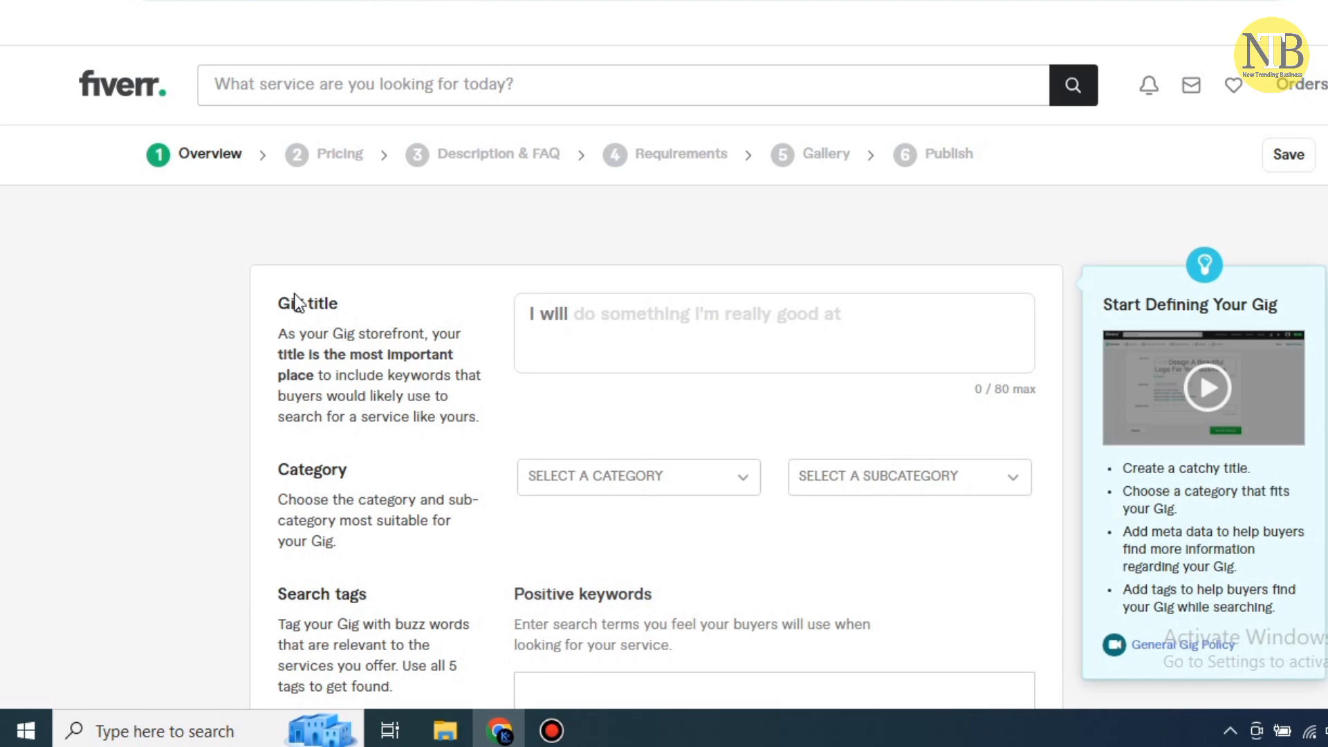
mouse_move(312, 303)
scroll(964, 294, down, 3)
scroll(964, 294, down, 3)
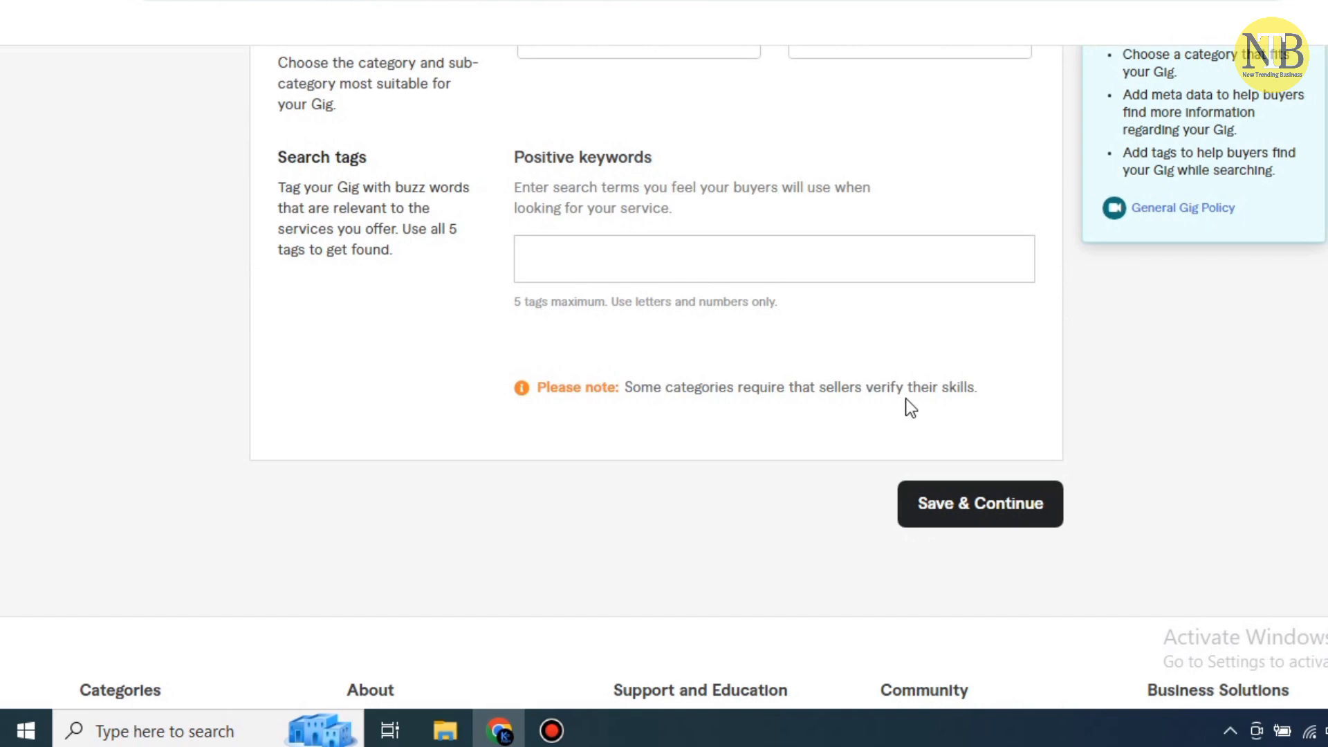
scroll(927, 391, down, 2)
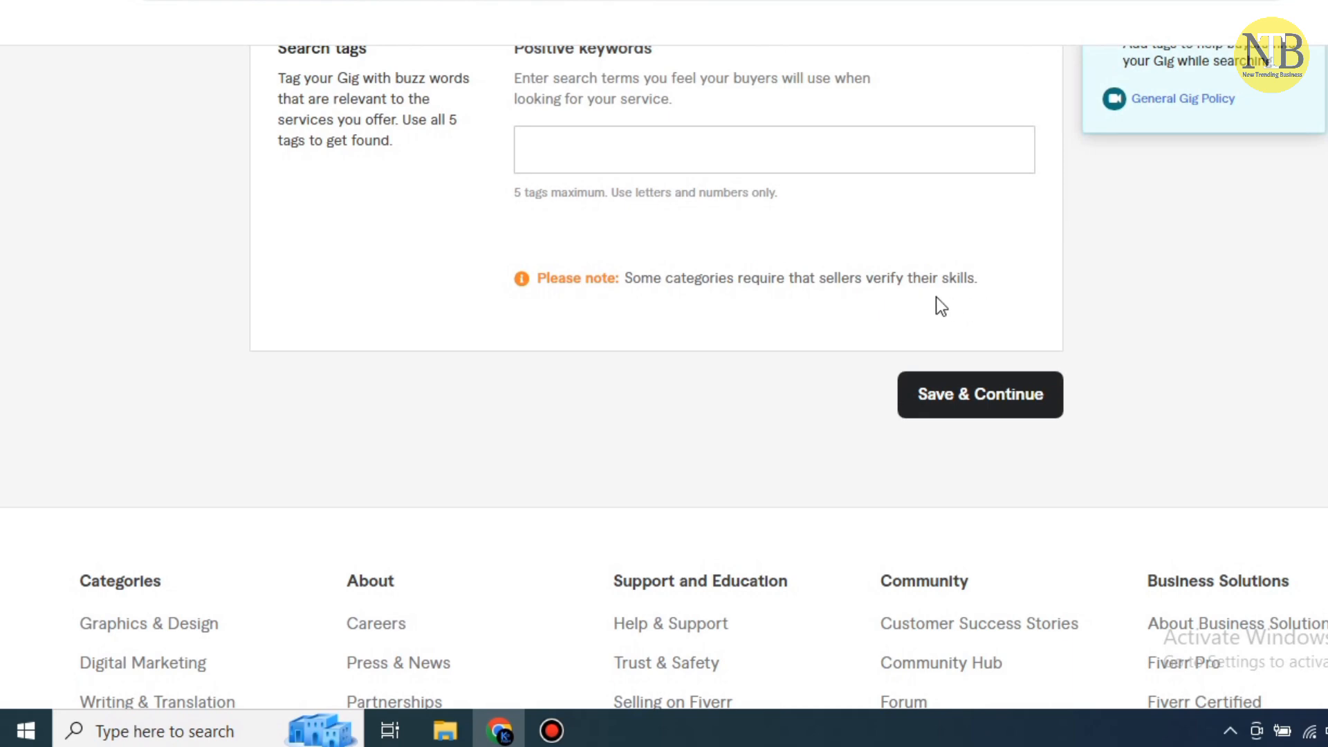
scroll(937, 303, down, 2)
scroll(563, 333, up, 4)
scroll(365, 348, up, 7)
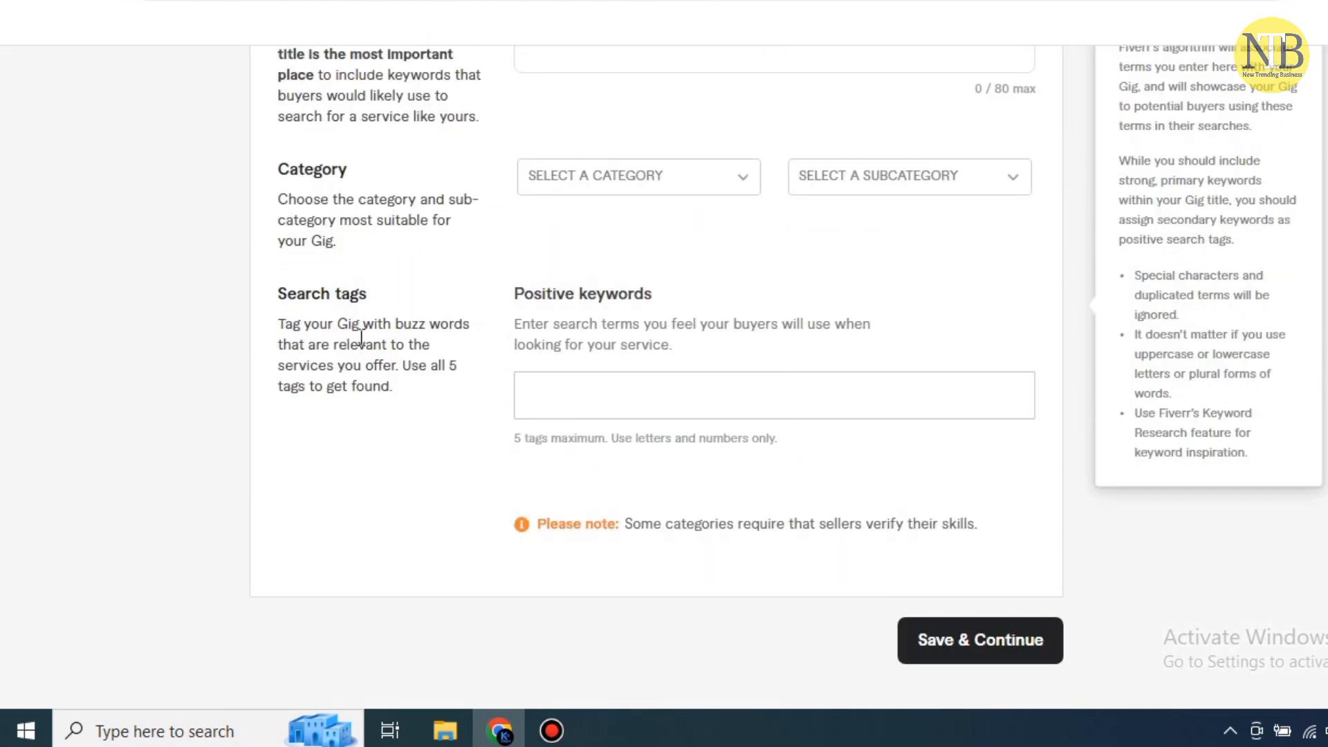